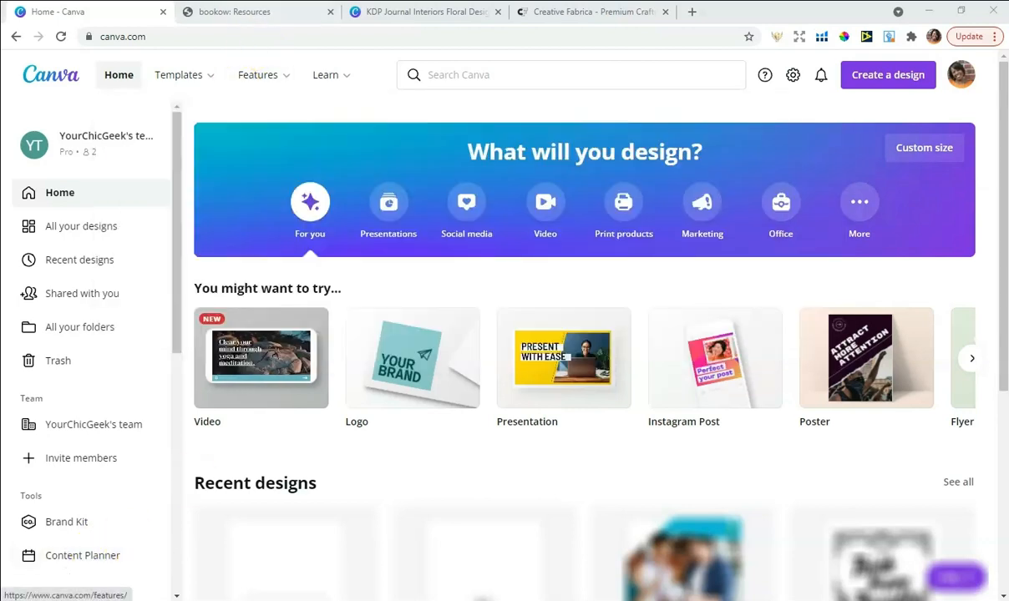
Step: Switch to the bookow resources page and examine the KDP Cover Template Generator and the KDP Cover Size Calculator
left_click(254, 11)
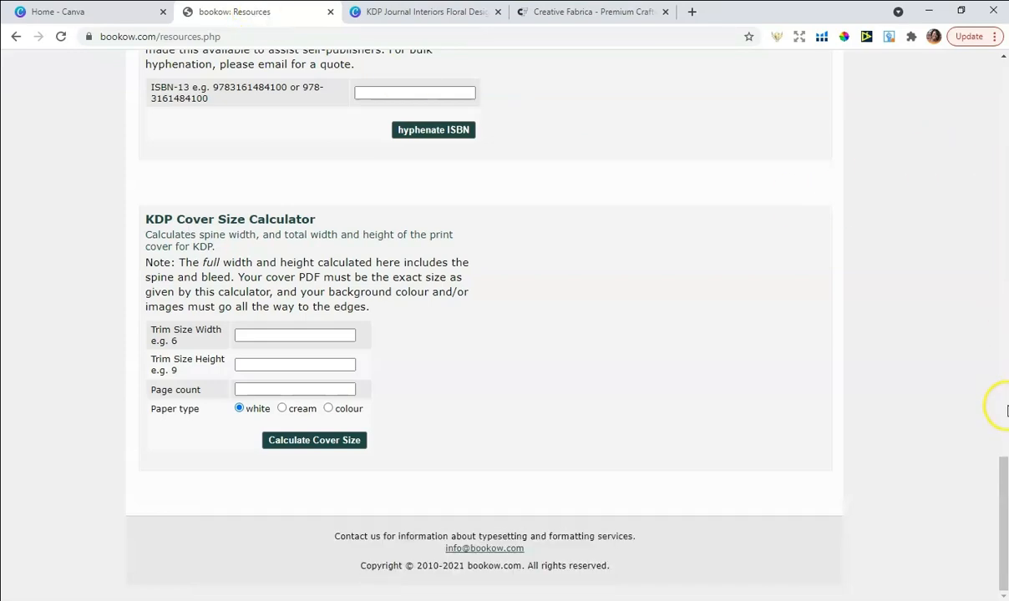
scroll(1004, 488, "up", 1)
left_click_drag(1004, 488, 1005, 152)
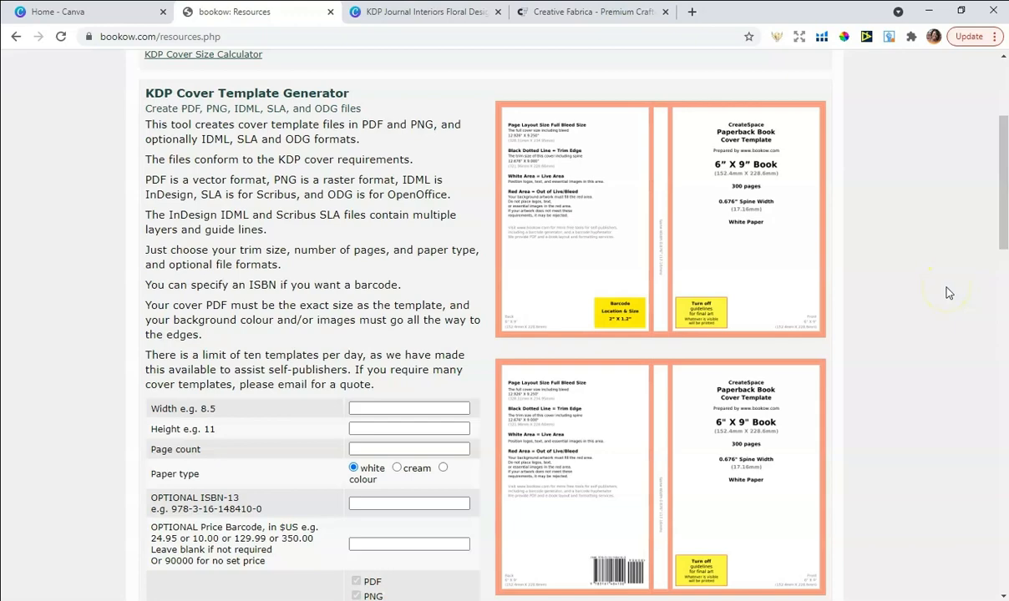
scroll(947, 292, "down", 4)
left_click_drag(1004, 286, 1004, 562)
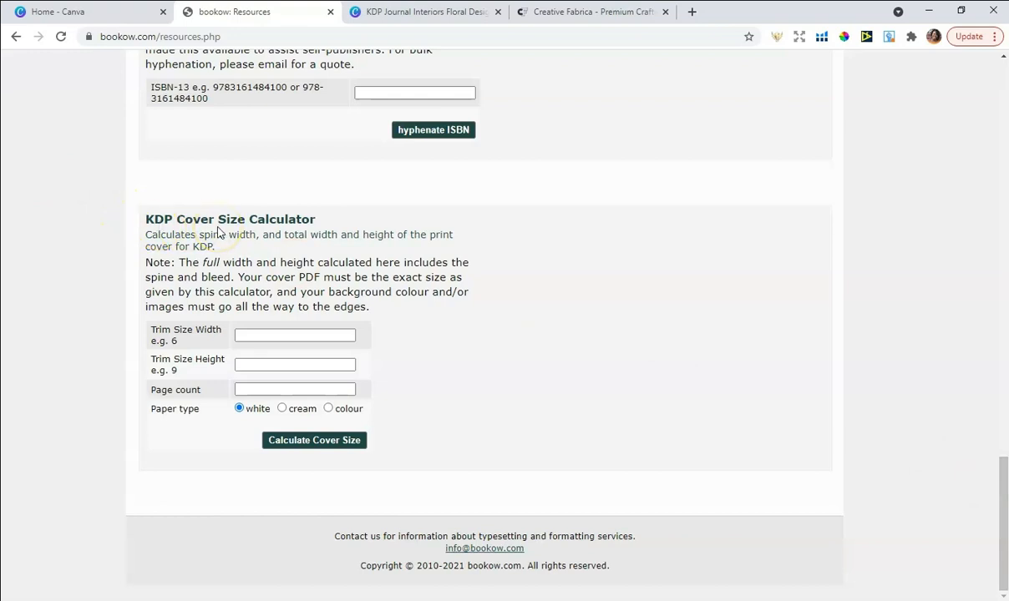
Step: Look over the Canva and Creative Fabrica home pages, and examine the first pages of the KDP Journal Interiors Floral Design 6 X 9
left_click(115, 21)
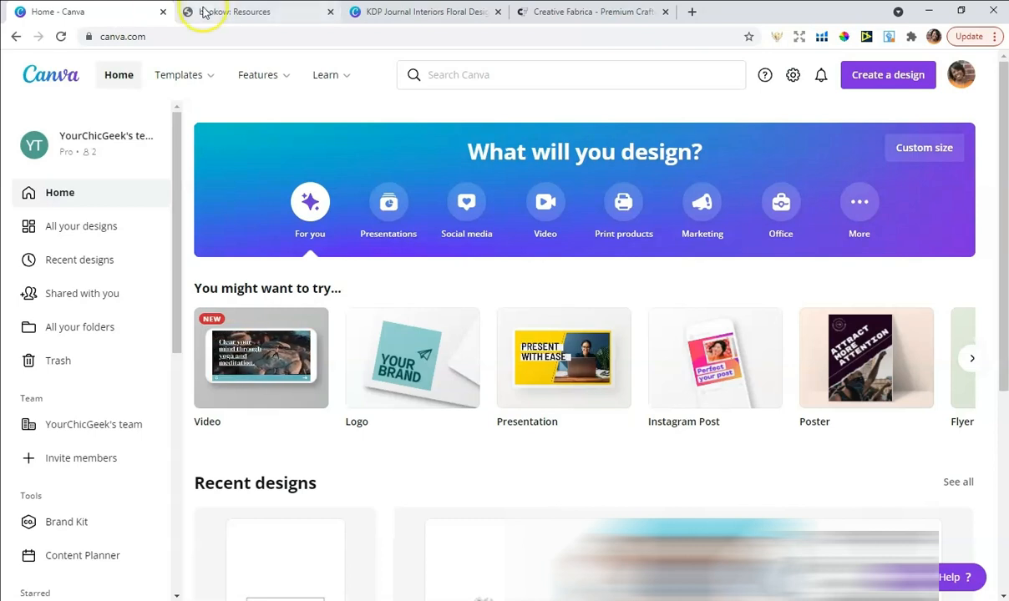
left_click(587, 10)
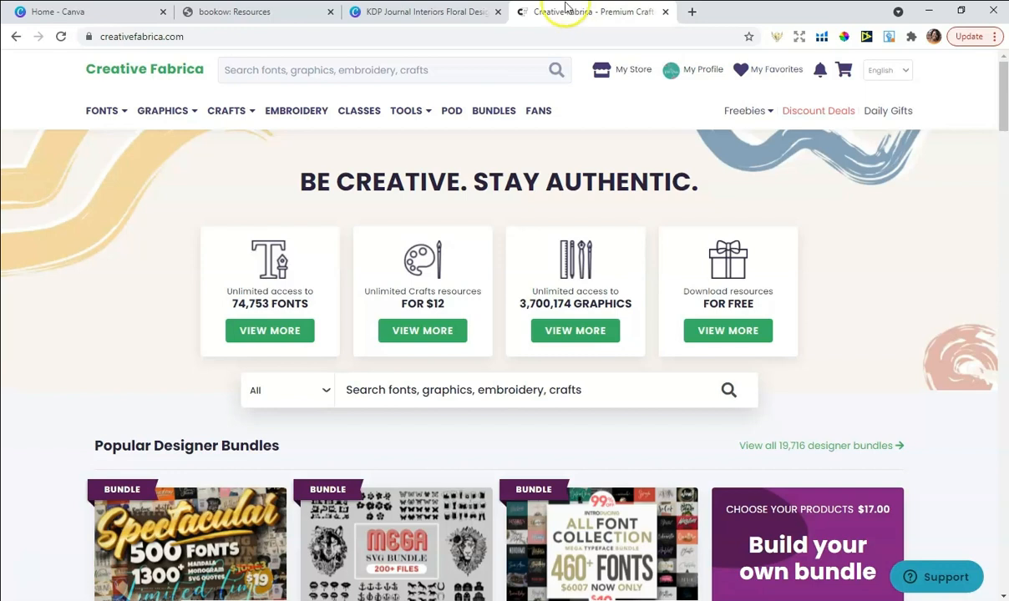
left_click(450, 11)
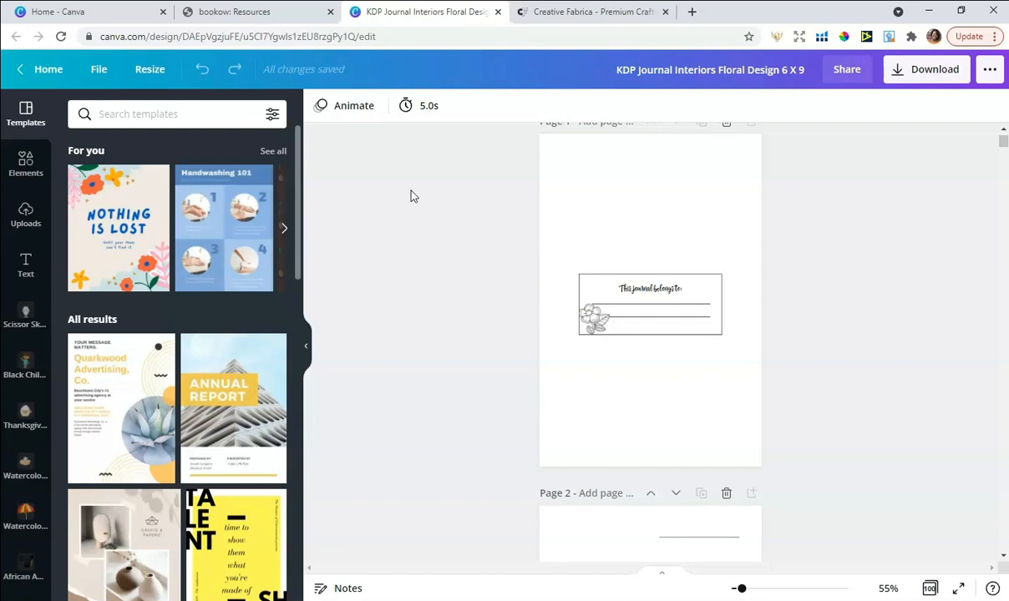
scroll(426, 191, "down", 5)
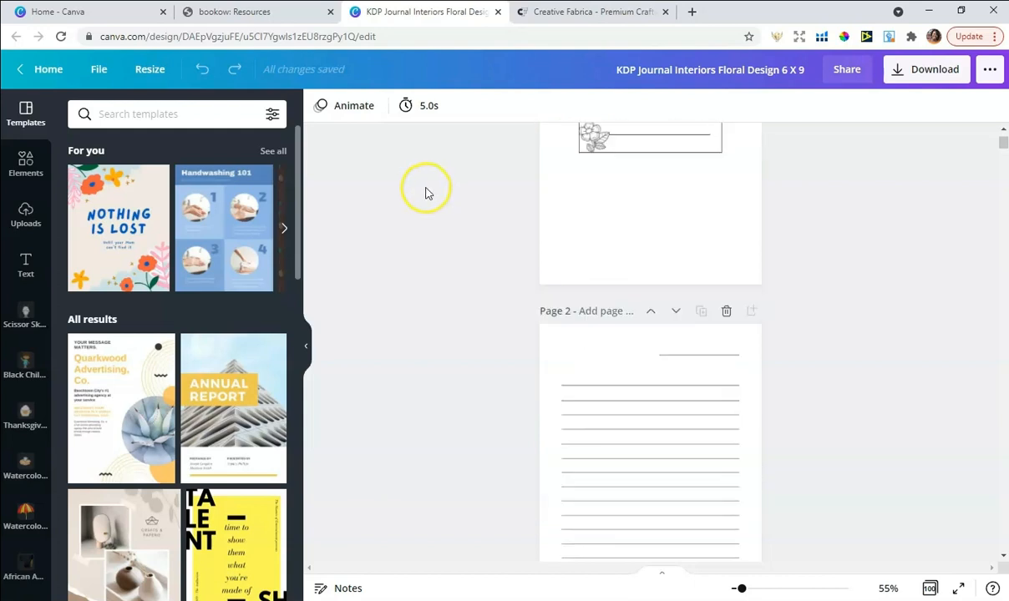
scroll(426, 193, "down", 1)
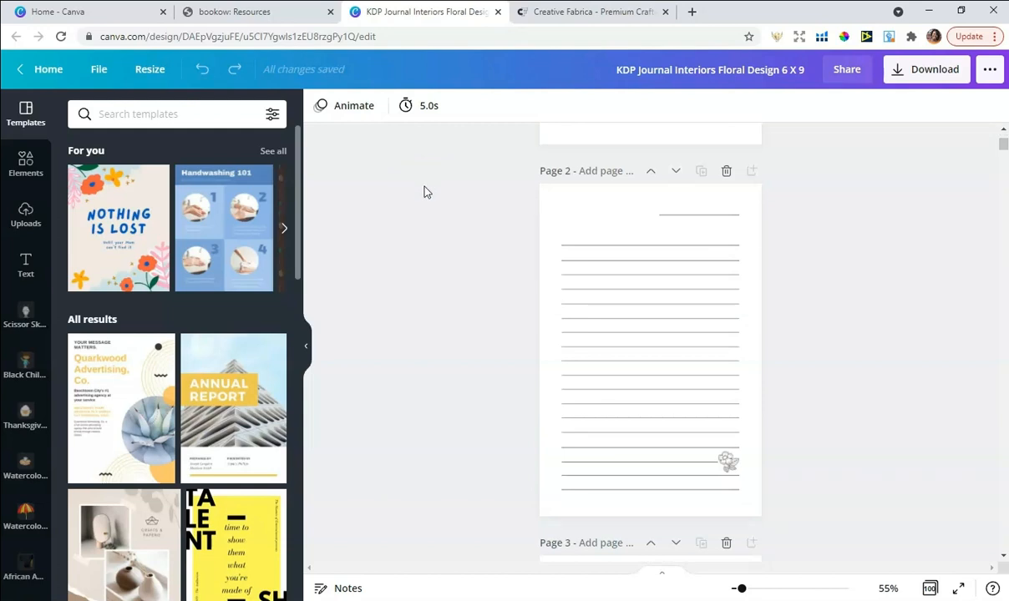
scroll(427, 191, "up", 5)
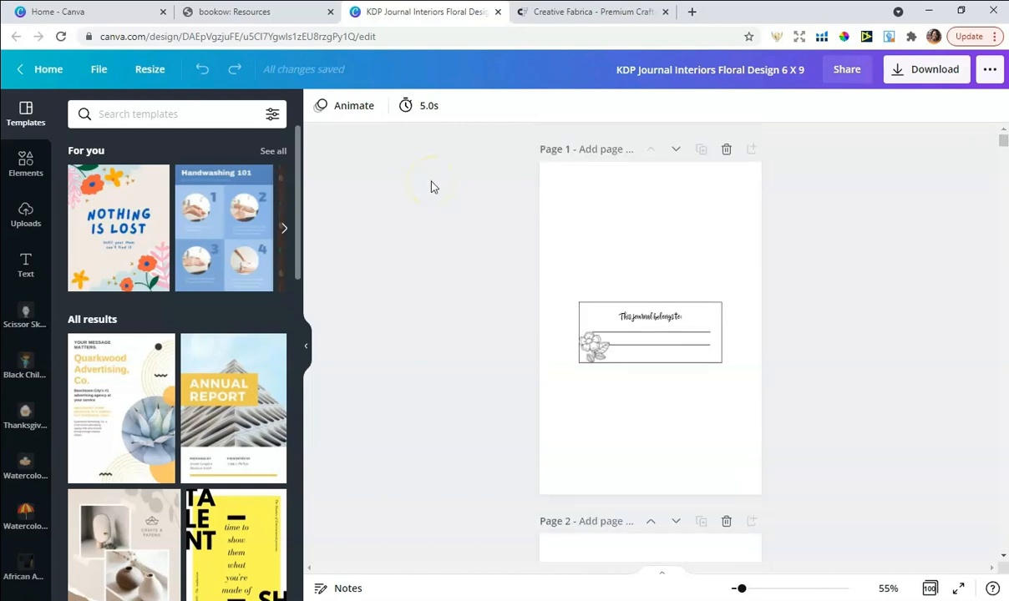
Step: In bookow's KDP Cover Size Calculator, calculate the cover size for trim width 6, height 9, 120 pages and white paper
left_click(230, 11)
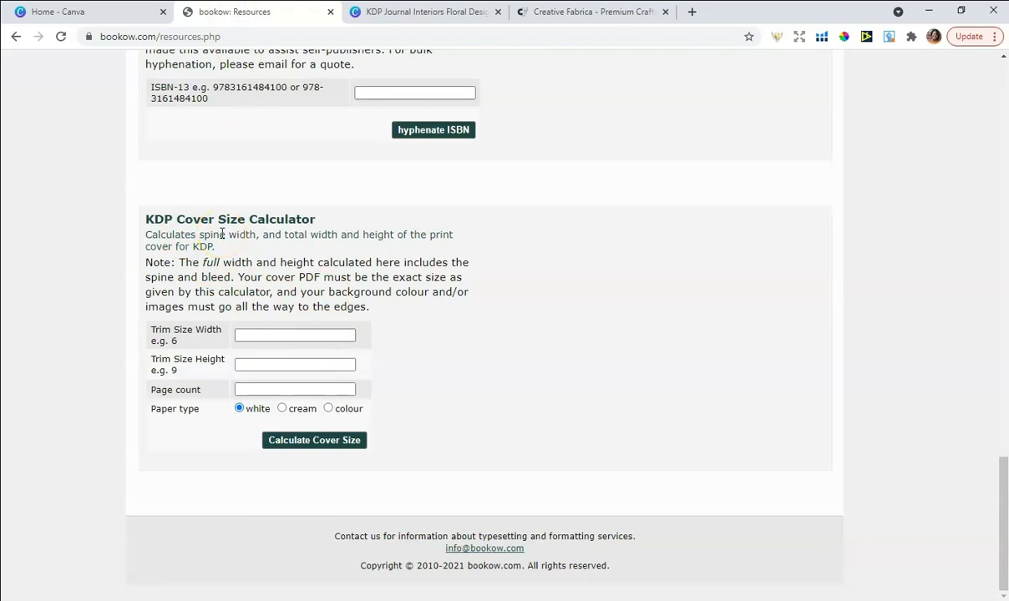
left_click(261, 334)
type("6")
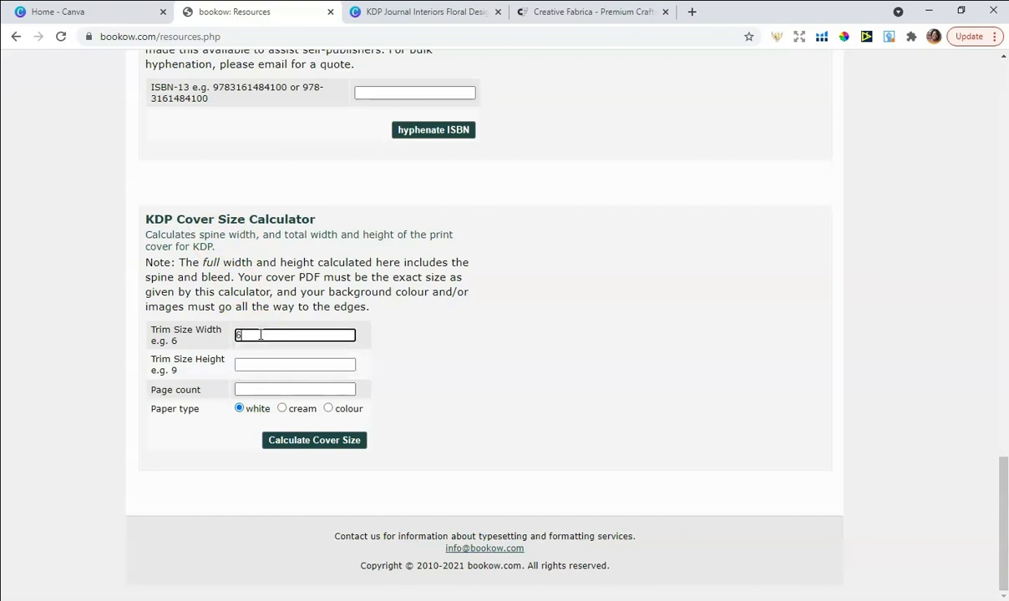
left_click(317, 365)
left_click(451, 361)
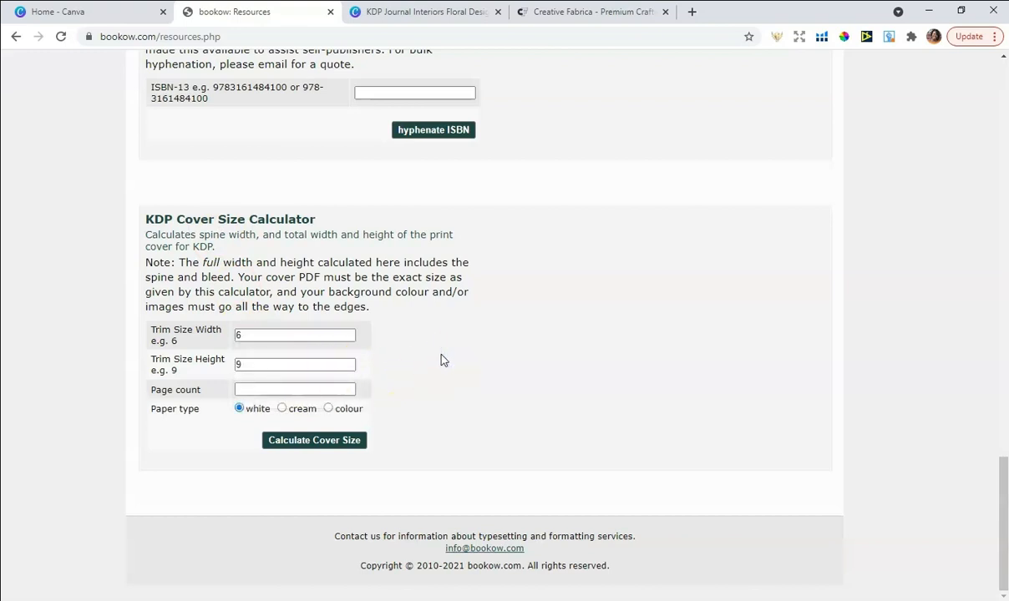
left_click(322, 388)
type("120")
left_click(415, 354)
left_click(315, 440)
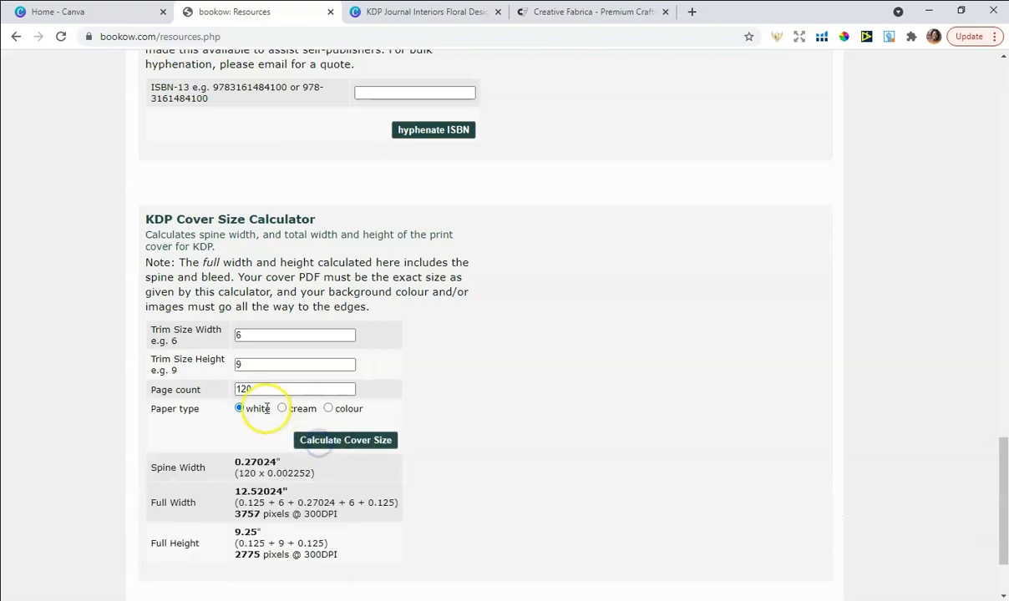
Step: Copy the complete full-width value in inches, without the inch mark, from the calculated cover size
scroll(472, 378, "down", 3)
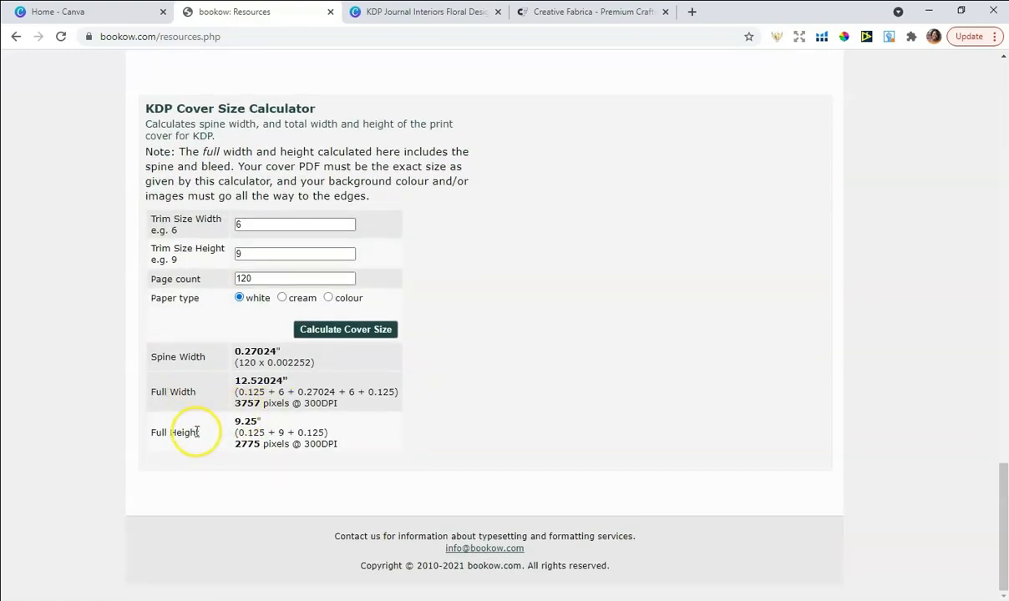
left_click_drag(238, 381, 234, 382)
right_click(247, 381)
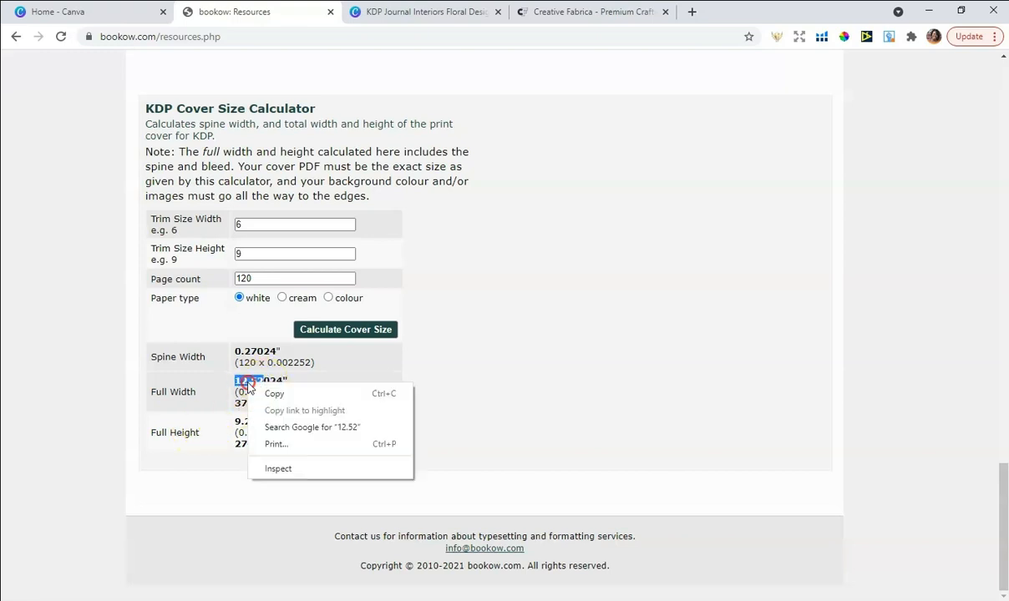
left_click(269, 392)
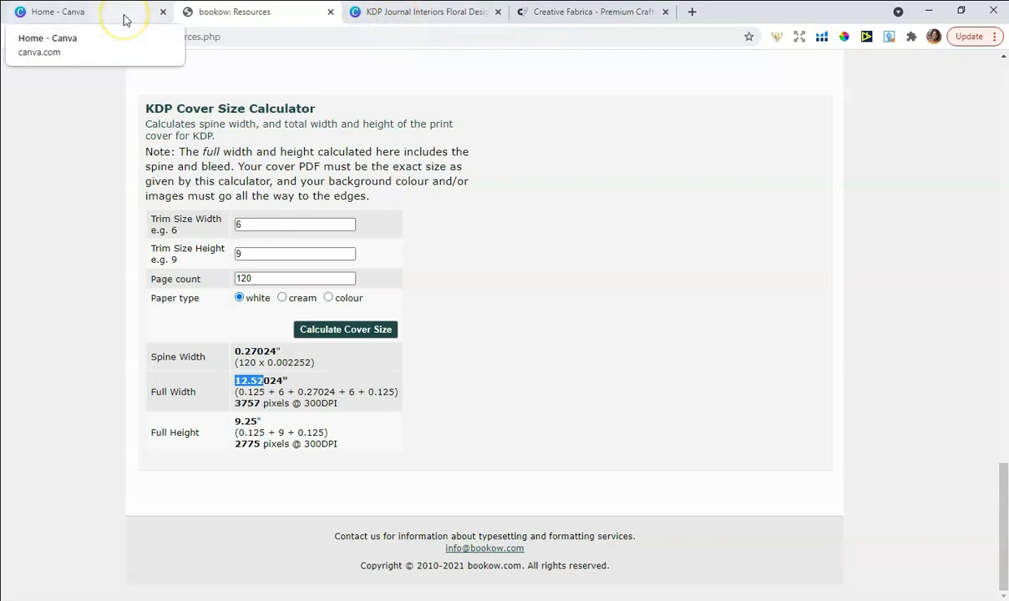
left_click(275, 387)
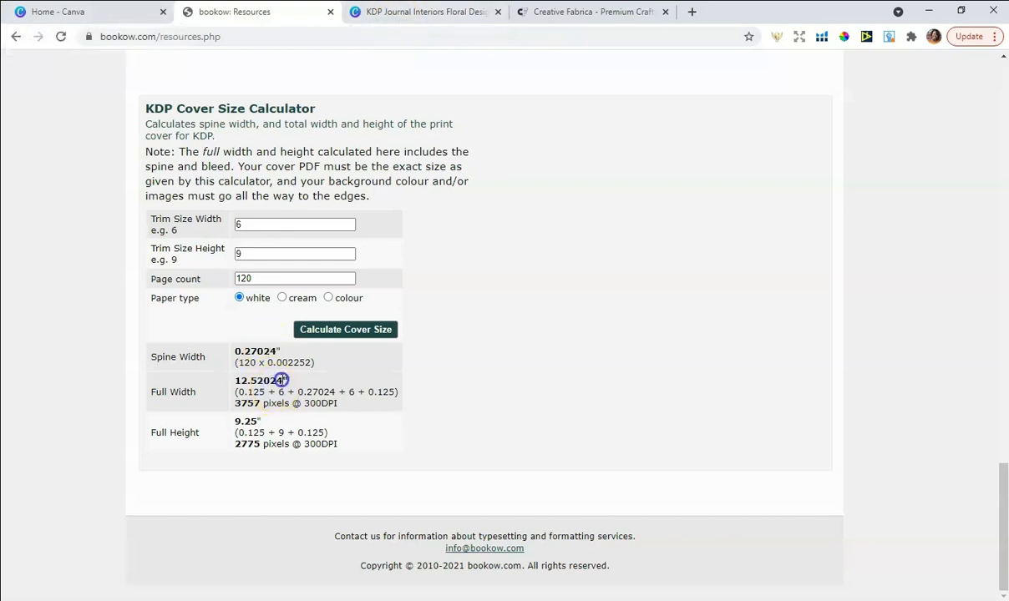
right_click(237, 380)
left_click(269, 388)
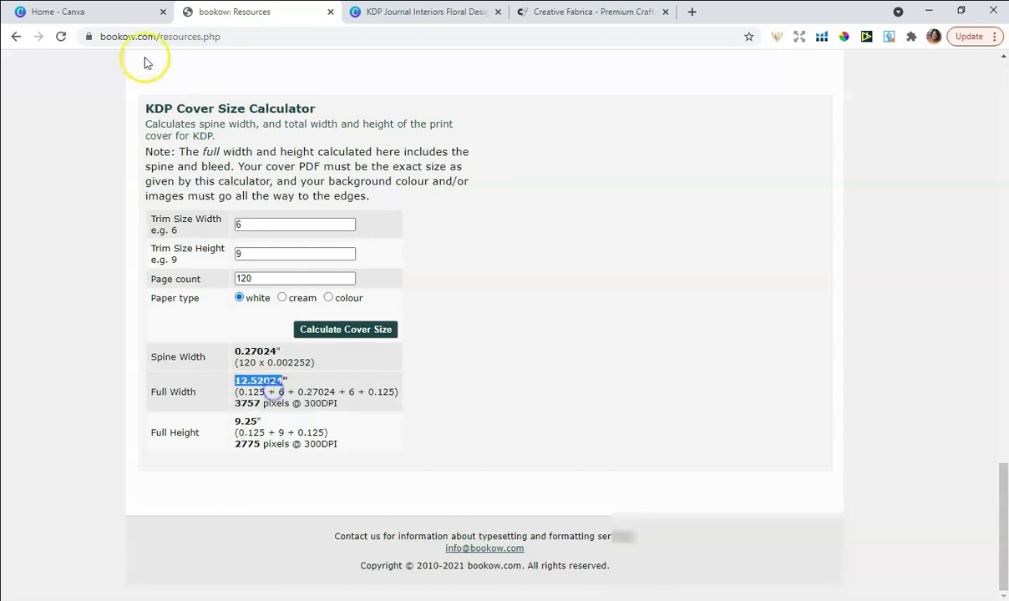
Step: Switch to Canva's home page and start a custom-size design in inches with the copied width of 12.52
left_click(120, 15)
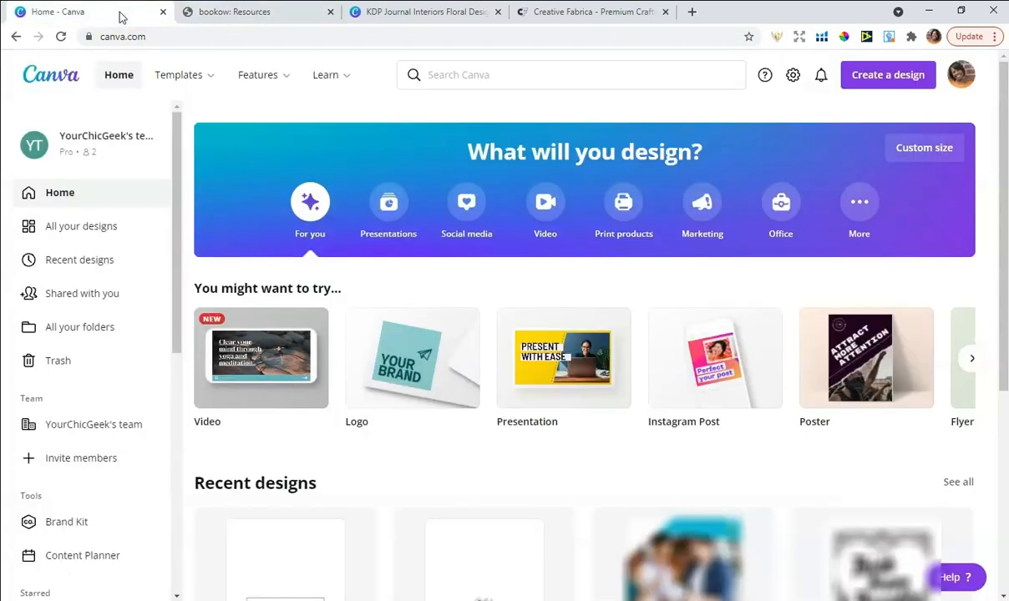
left_click(882, 77)
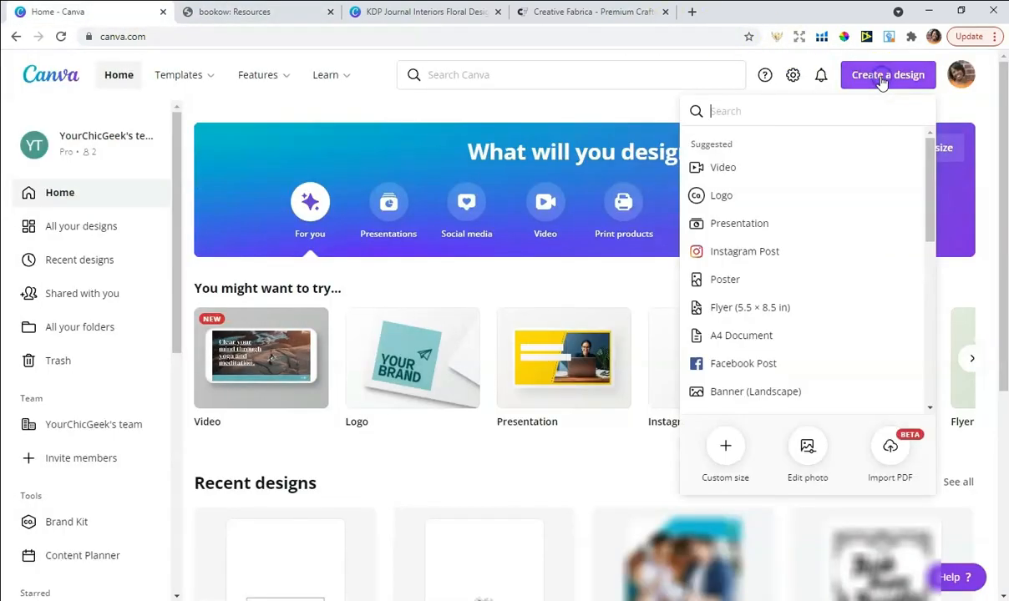
left_click(725, 446)
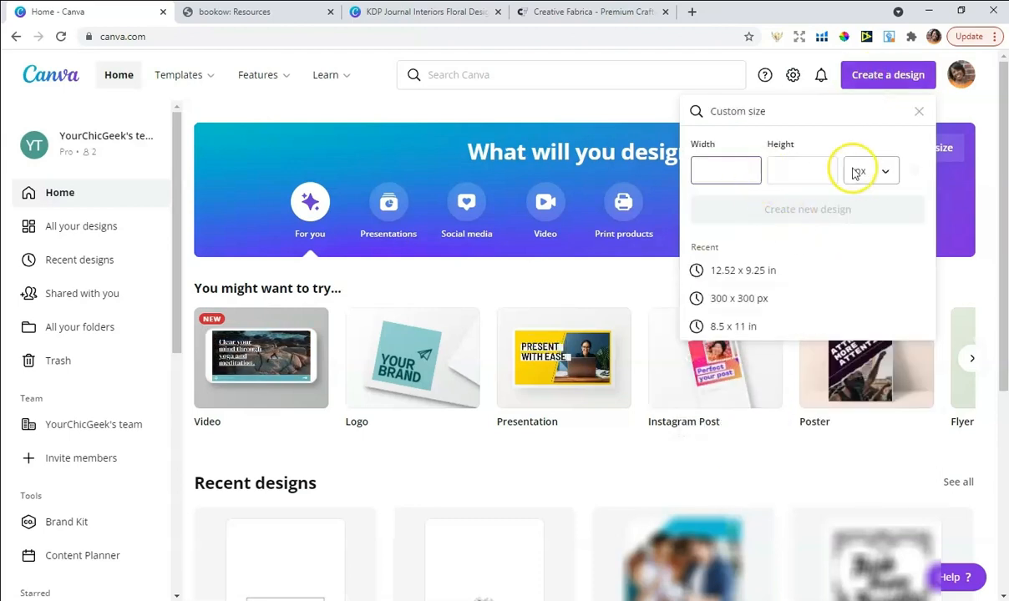
left_click(884, 171)
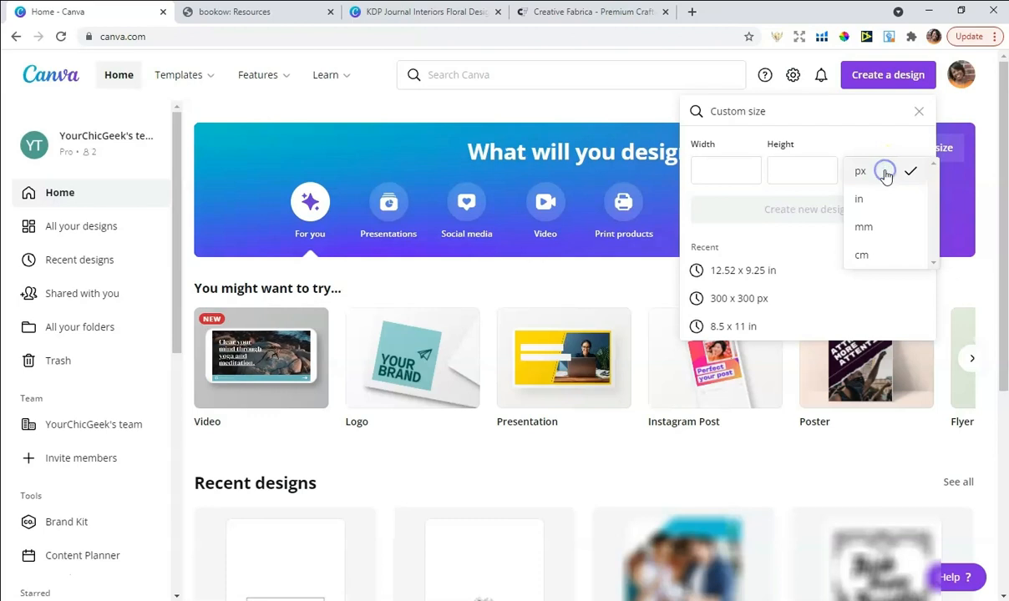
left_click(865, 198)
left_click(726, 173)
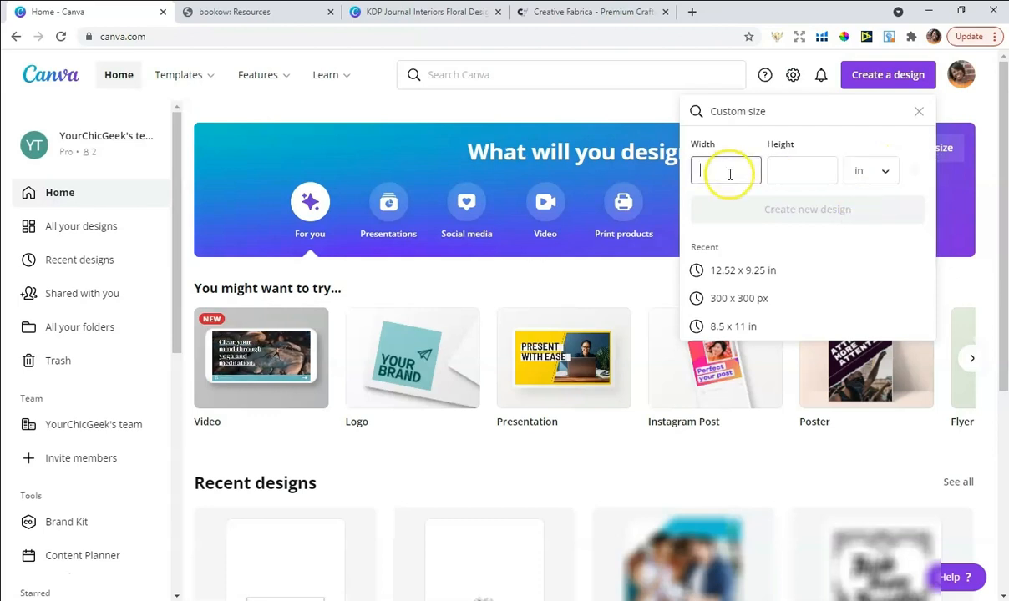
right_click(728, 174)
left_click(761, 259)
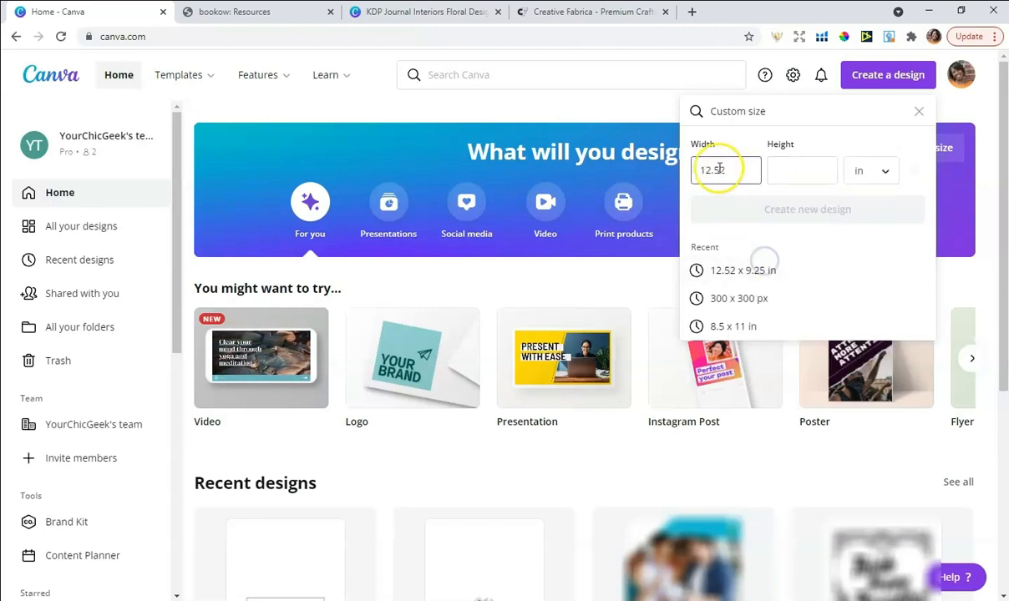
Step: Return to the bookow calculator and copy the full-height value in inches from the results
left_click(791, 172)
left_click(247, 12)
double_click(259, 380)
left_click(255, 421)
right_click(238, 421)
left_click(263, 430)
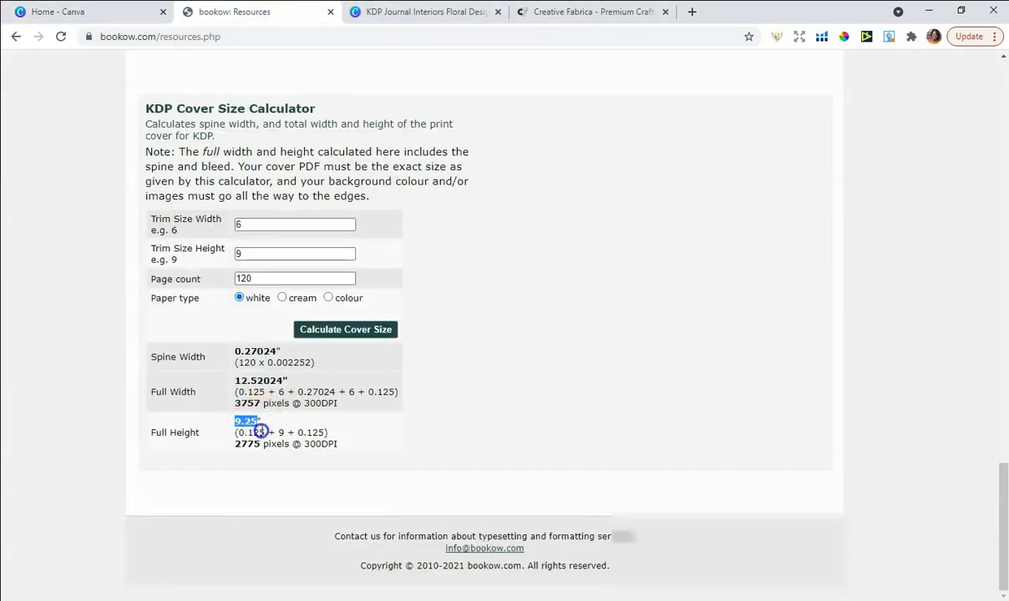
Step: Back in Canva, paste the copied 9.25 as the custom height and create the new design
left_click(129, 18)
right_click(799, 170)
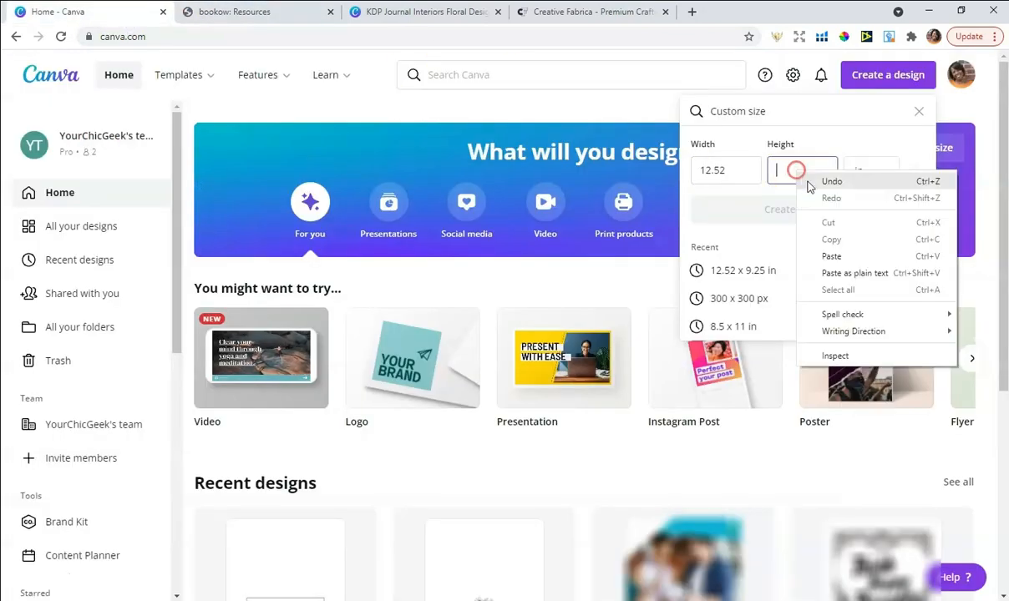
left_click(831, 256)
left_click(745, 212)
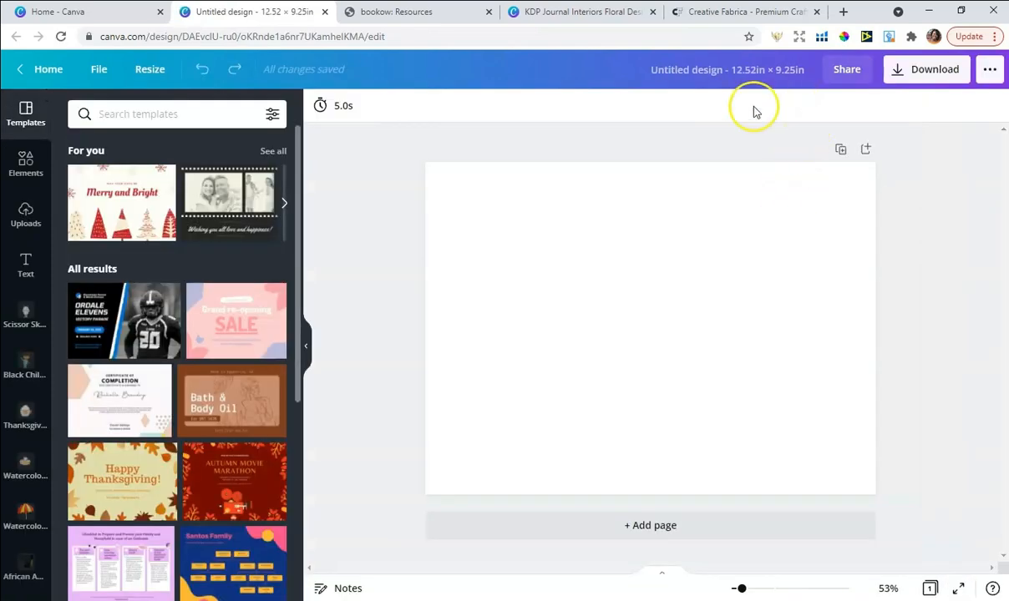
Step: Name the new design "Reasons Why I Love You Journal - 6X9"
left_click(720, 72)
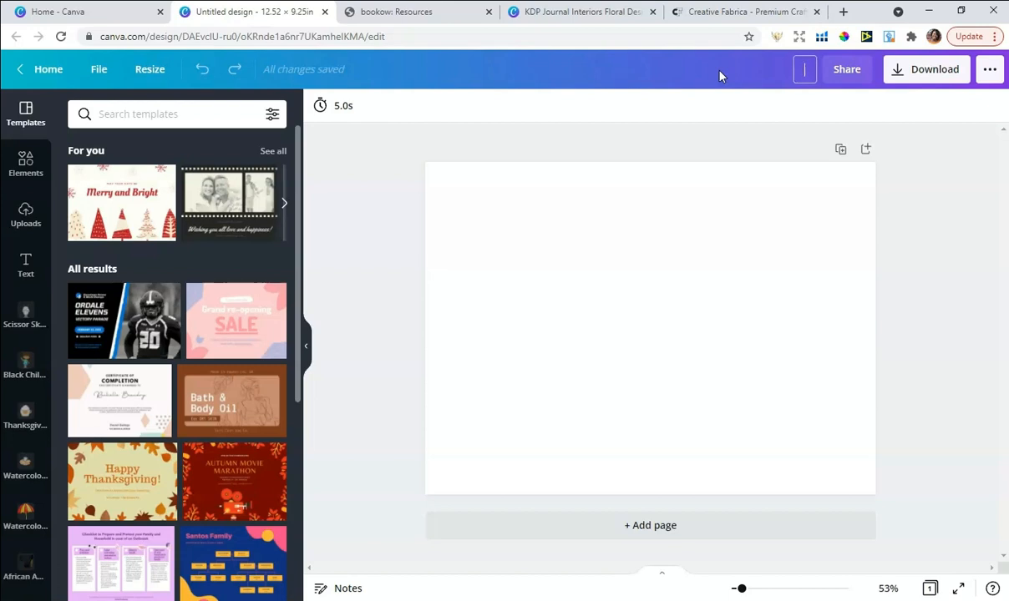
type("Reasons Why I Love You Journal")
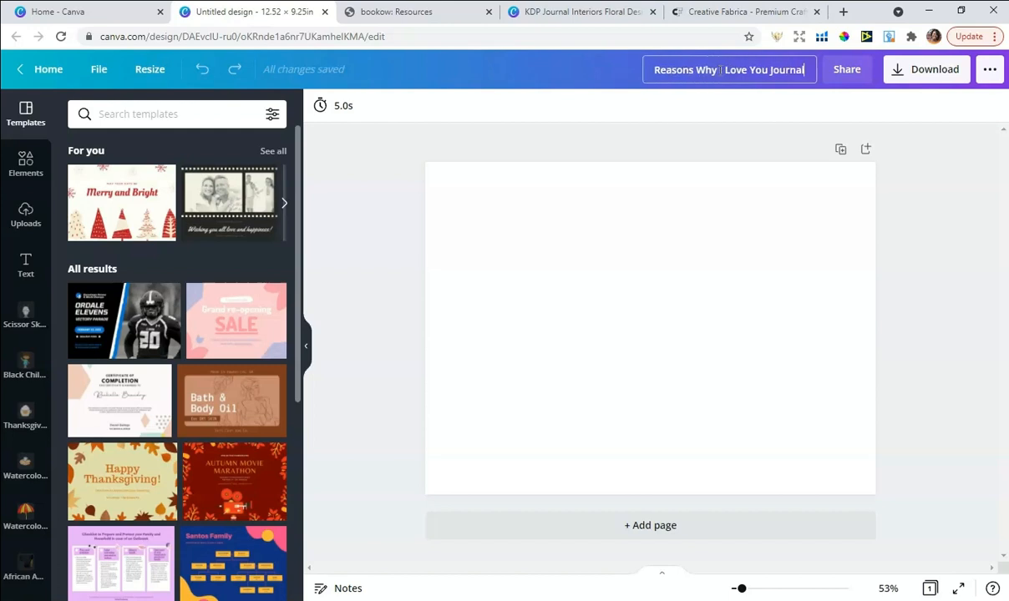
type(" - 6X9")
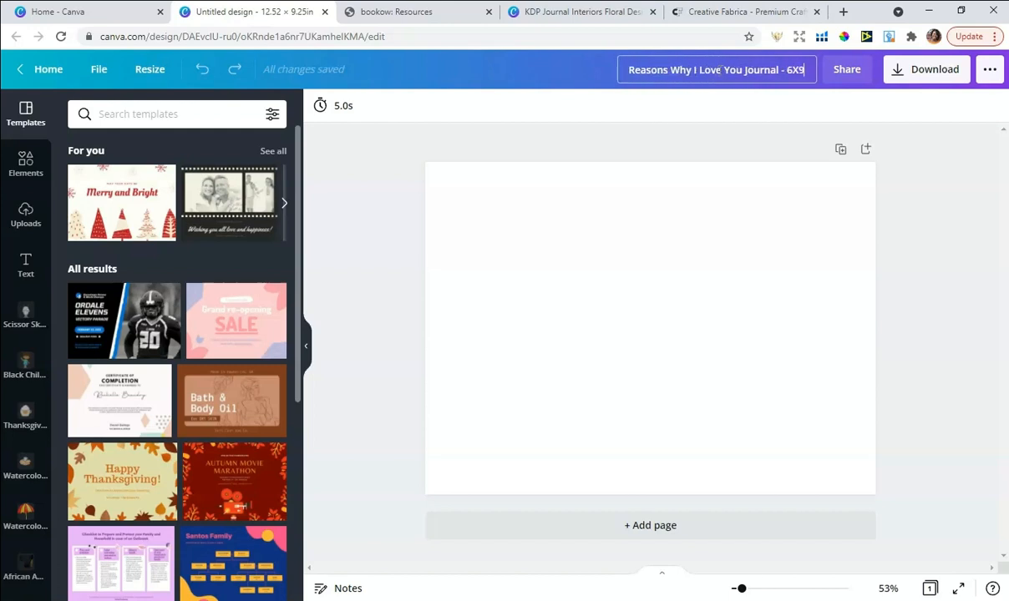
key("Return")
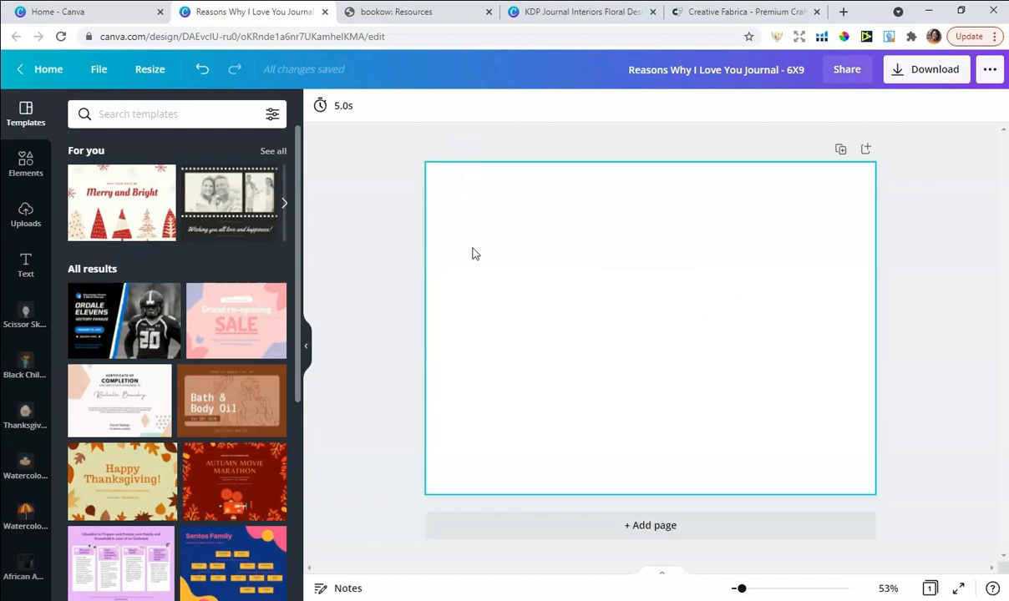
Step: Fill the blank page's background with the near-black colour from the brand colors
left_click(469, 216)
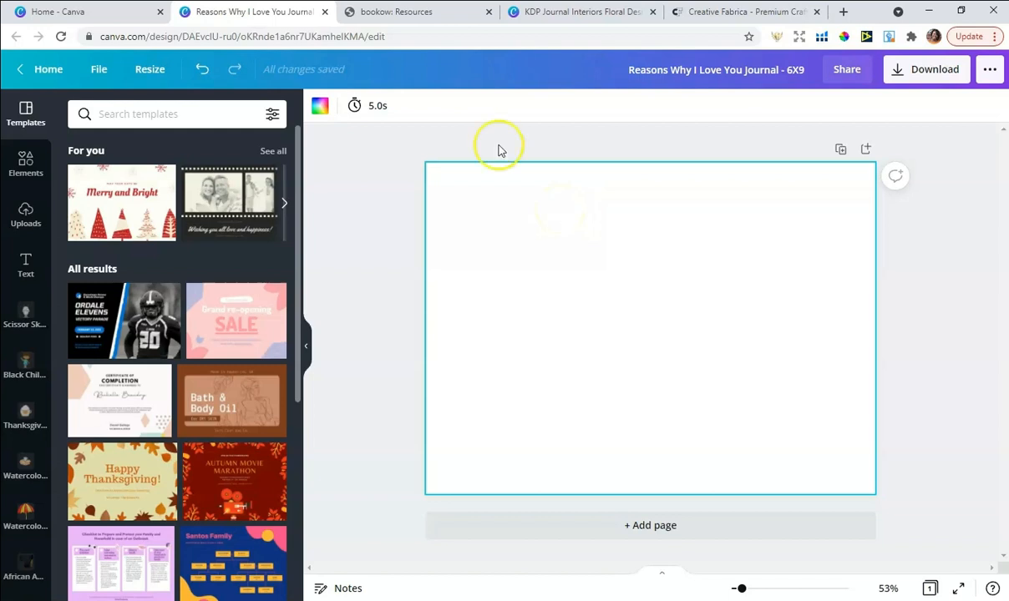
left_click(321, 107)
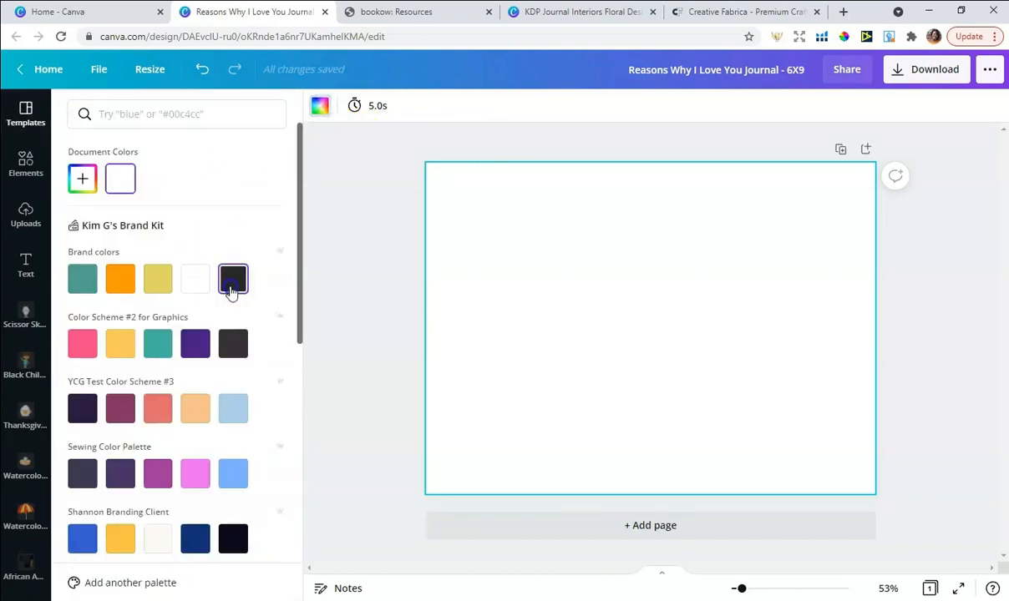
left_click(231, 284)
left_click(916, 268)
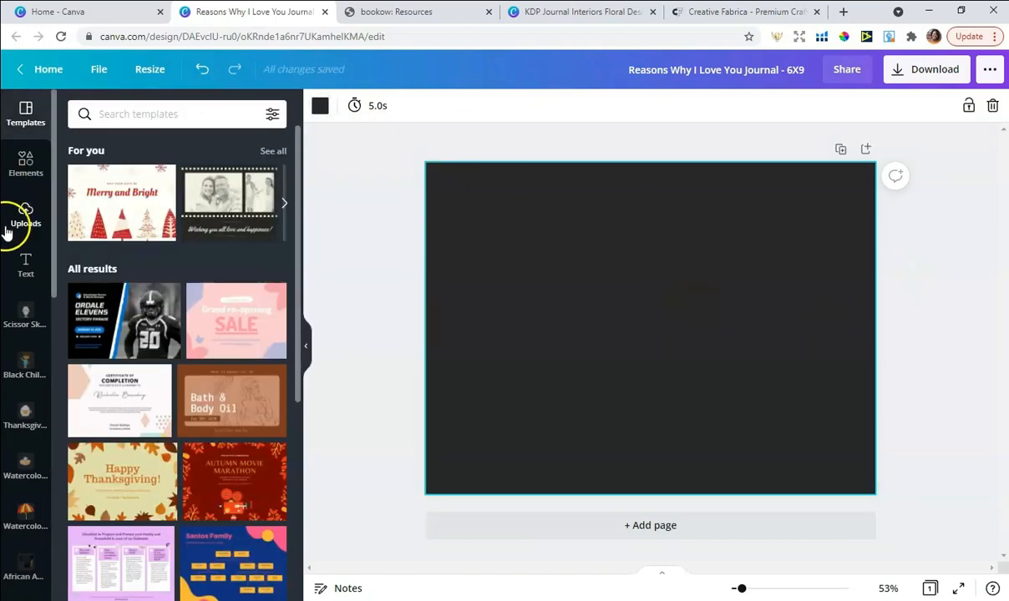
Step: Search the elements library for "floral pattern"
left_click(26, 169)
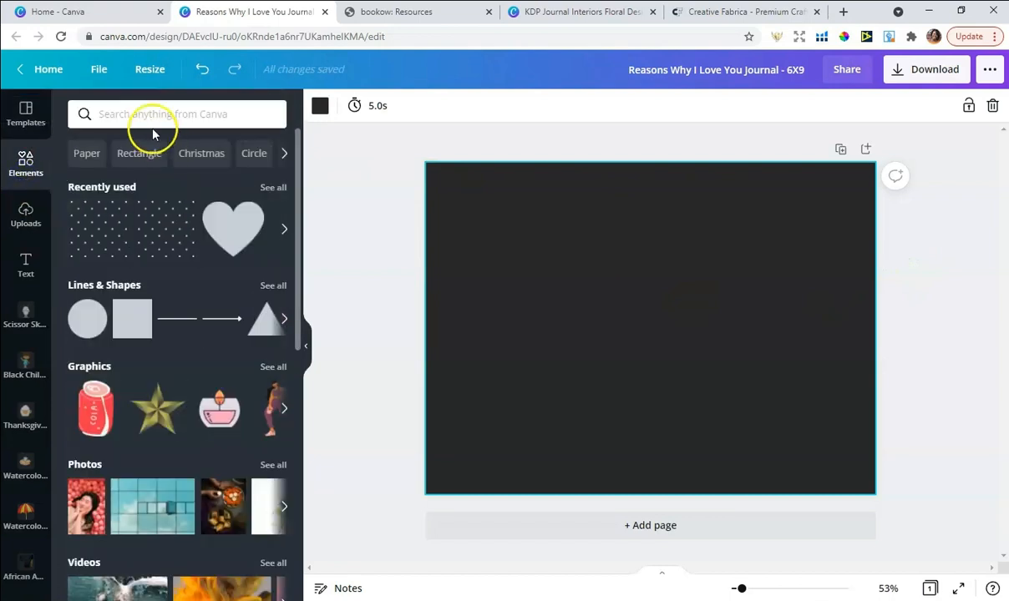
left_click(158, 113)
type("floral patt")
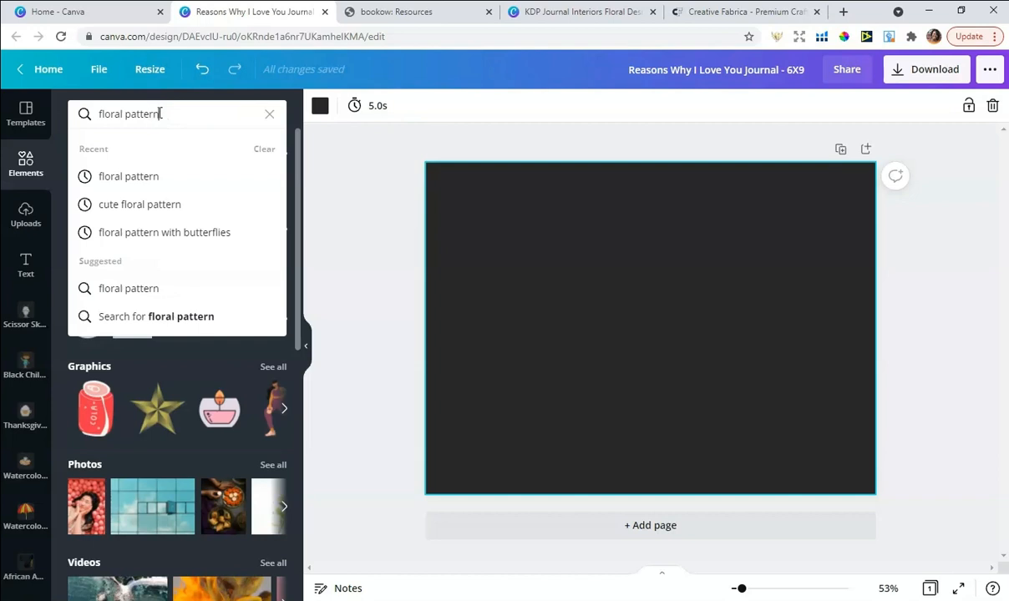
type("ern")
key("Return")
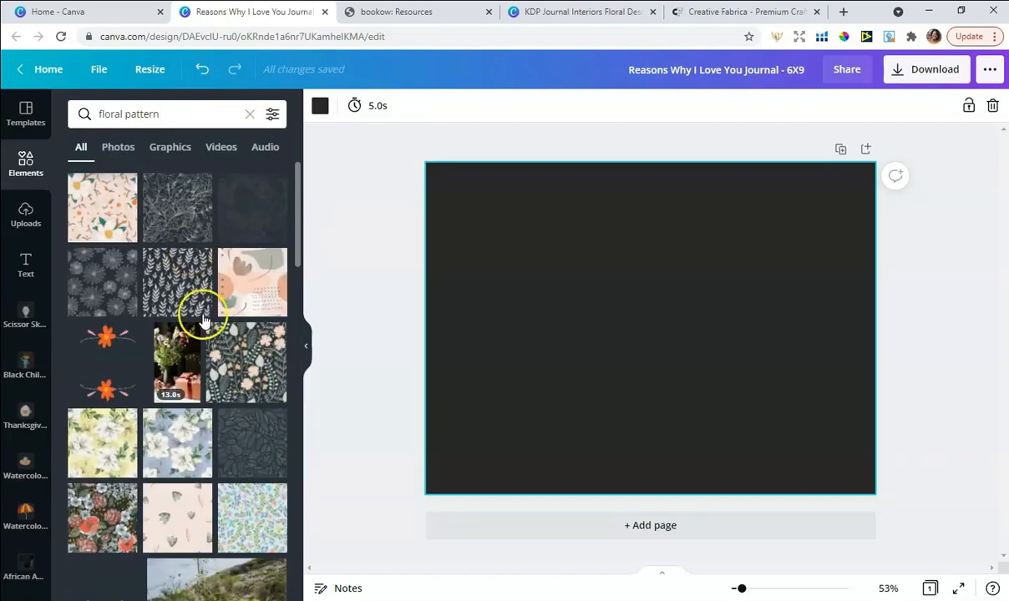
Step: Try the small multicoloured floral pattern from the results on the page and delete it again
scroll(200, 317, "down", 1)
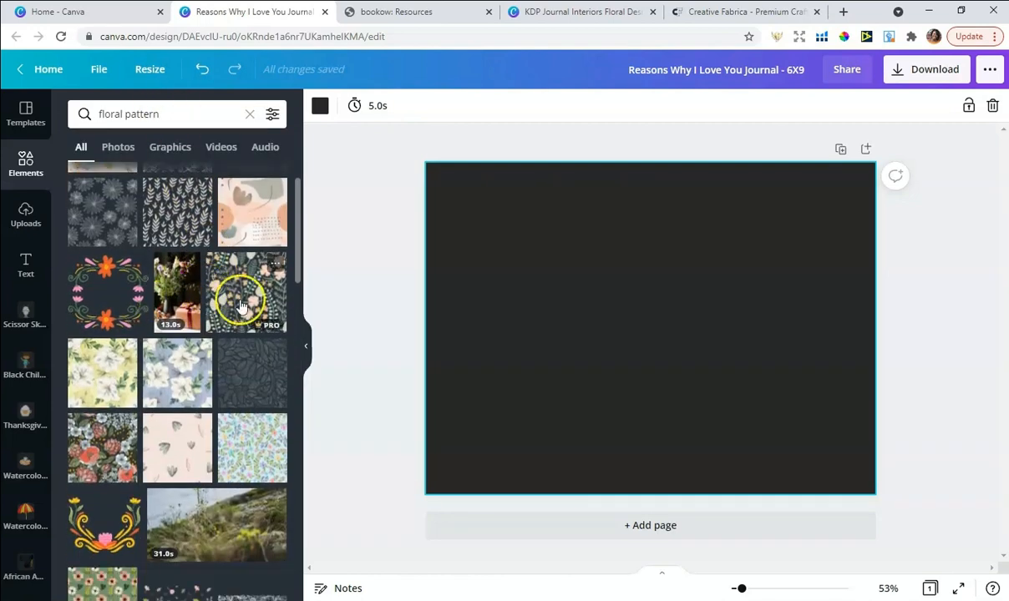
scroll(240, 306, "down", 8)
scroll(225, 292, "up", 3)
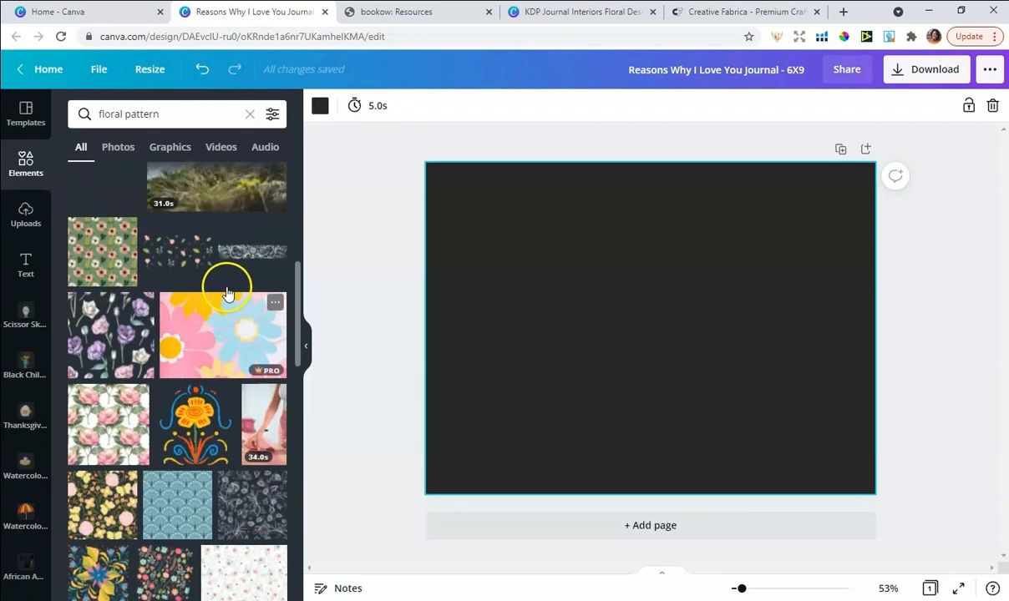
scroll(175, 276, "down", 3)
left_click(163, 357)
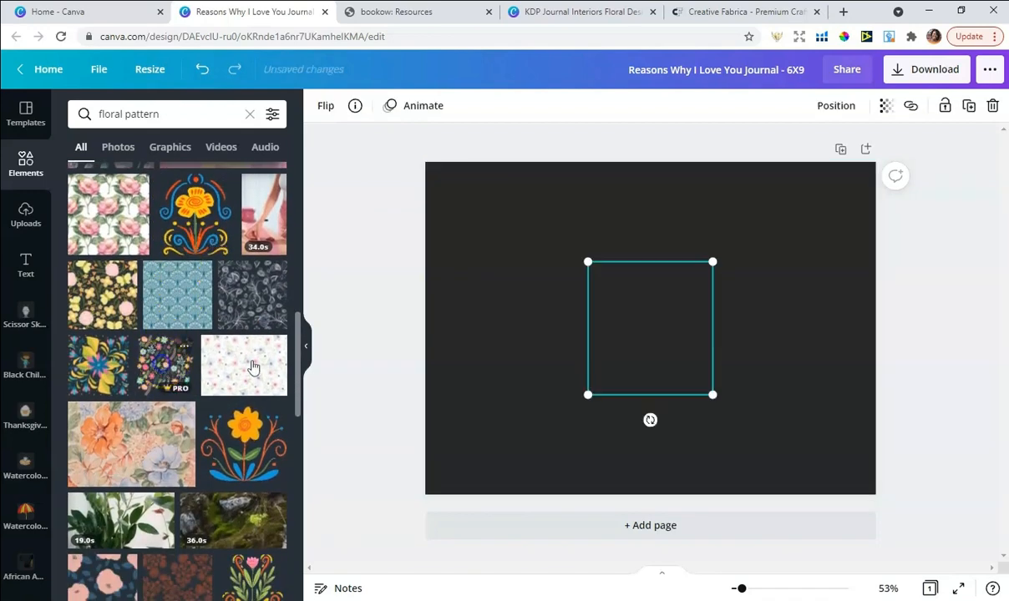
left_click(993, 105)
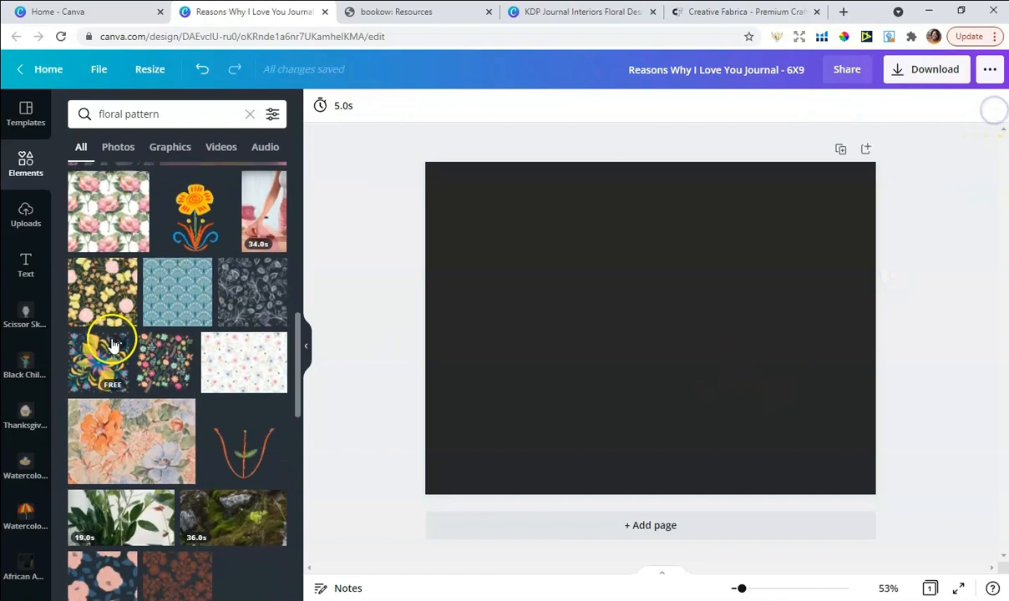
Step: Add the free floral pattern graphic with light-blue flowers, pink buds and green leaves to the page
scroll(113, 344, "down", 1)
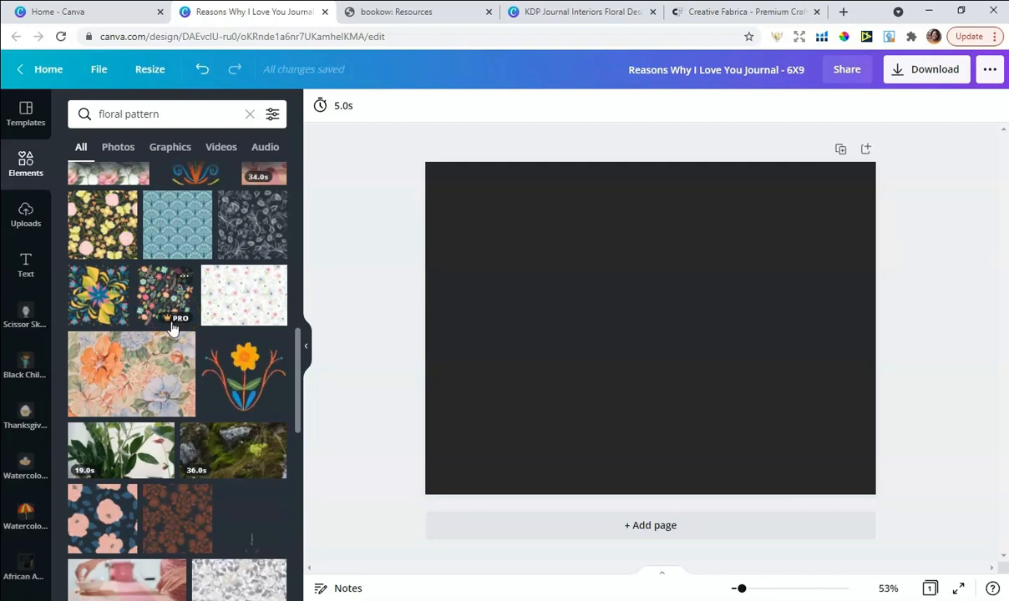
scroll(171, 328, "down", 5)
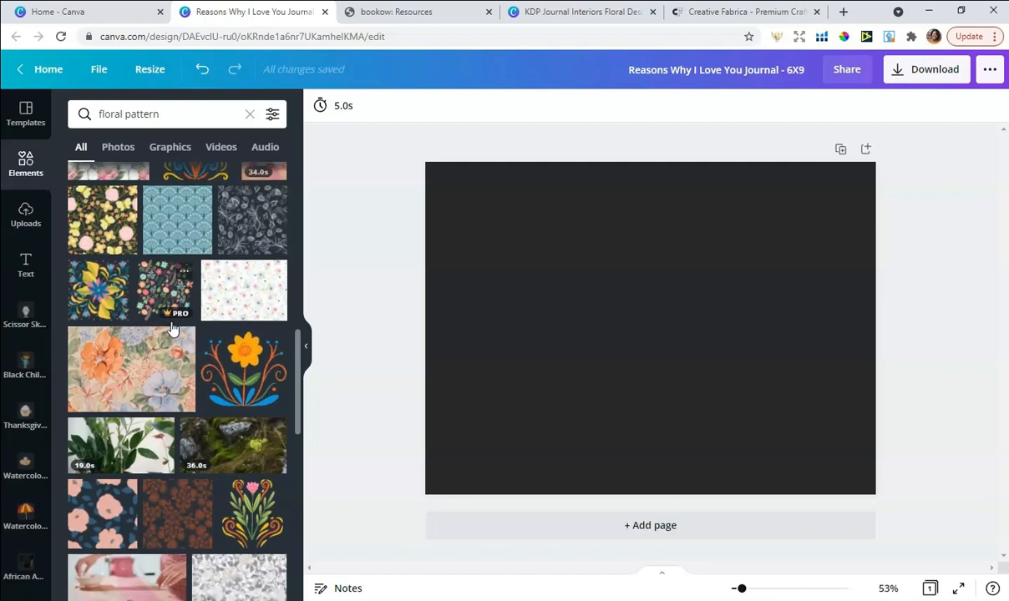
scroll(171, 329, "down", 10)
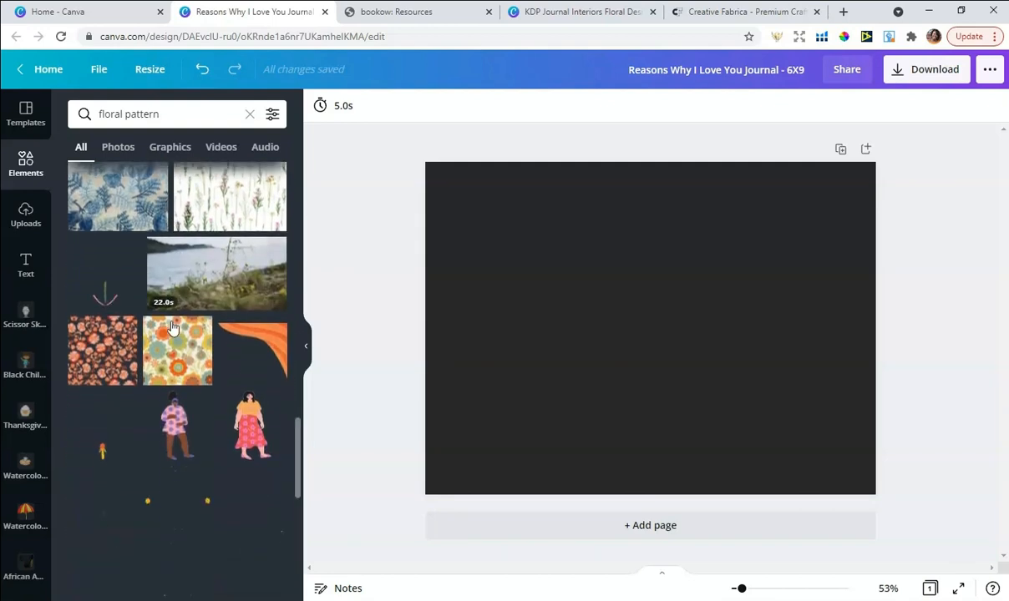
scroll(171, 328, "down", 10)
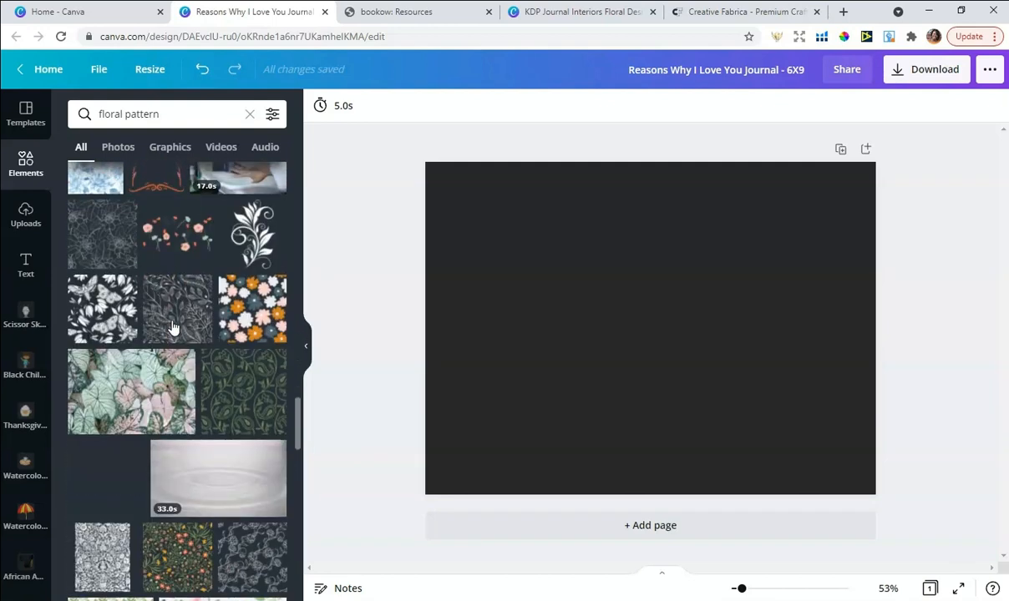
scroll(162, 342, "down", 10)
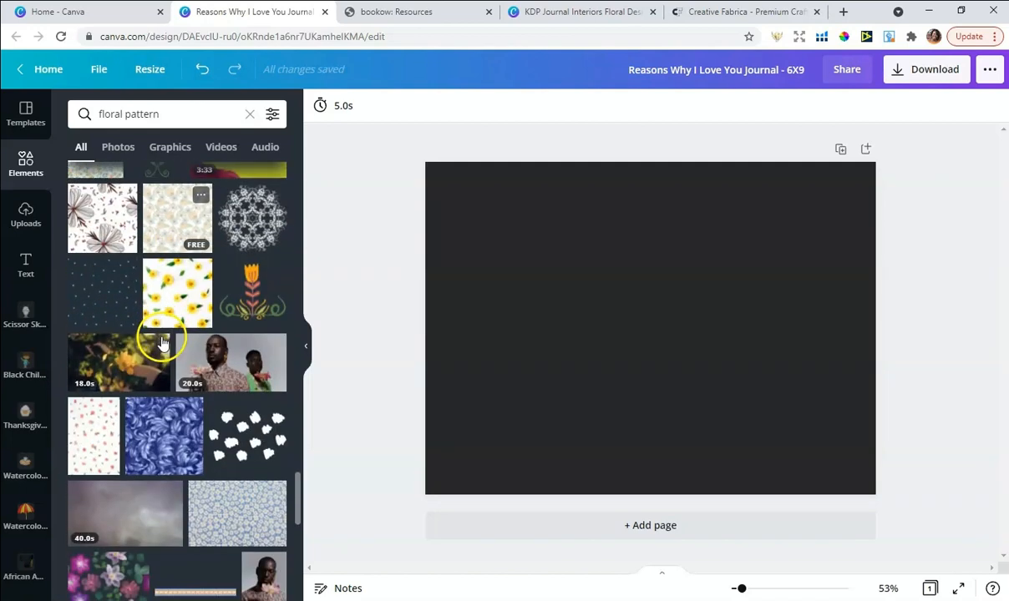
scroll(162, 343, "down", 8)
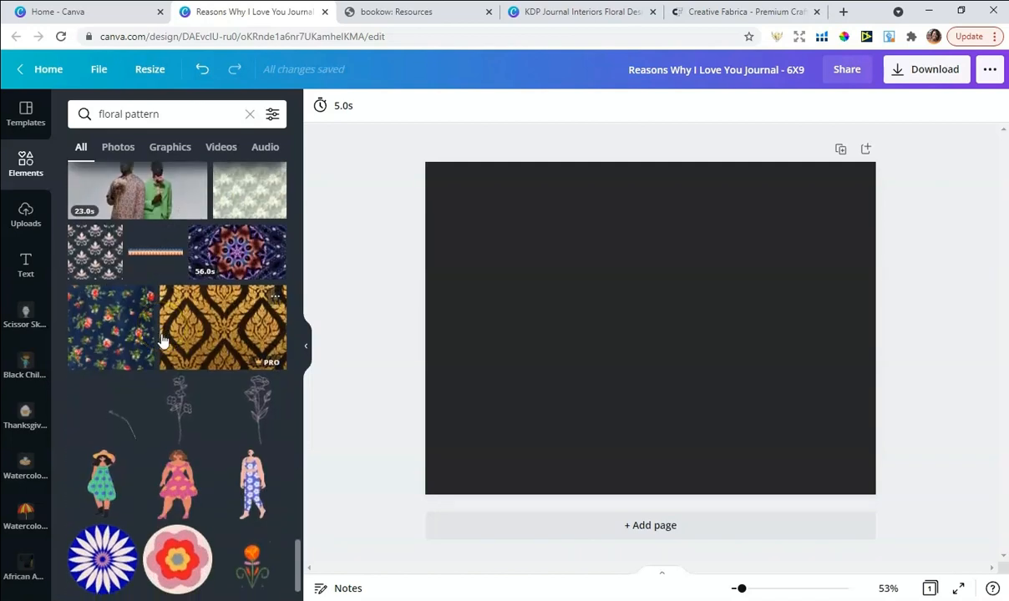
scroll(162, 342, "down", 5)
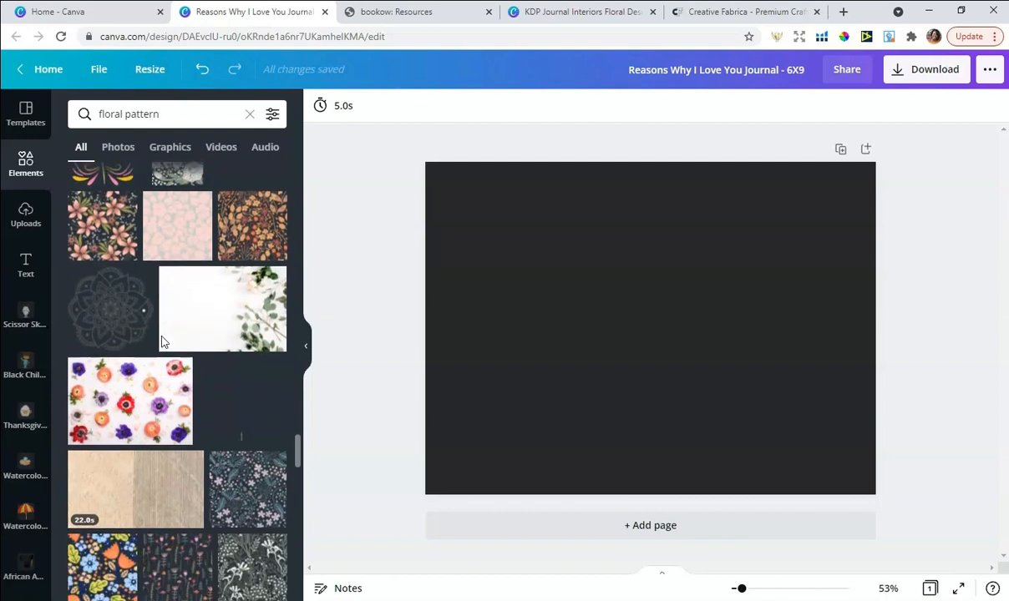
scroll(162, 342, "down", 3)
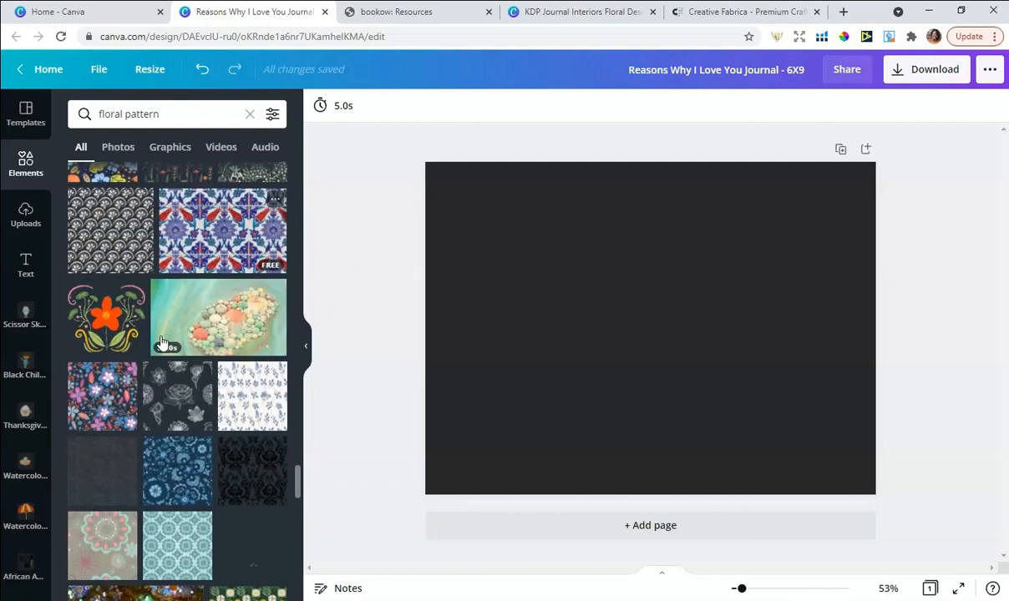
scroll(162, 342, "down", 3)
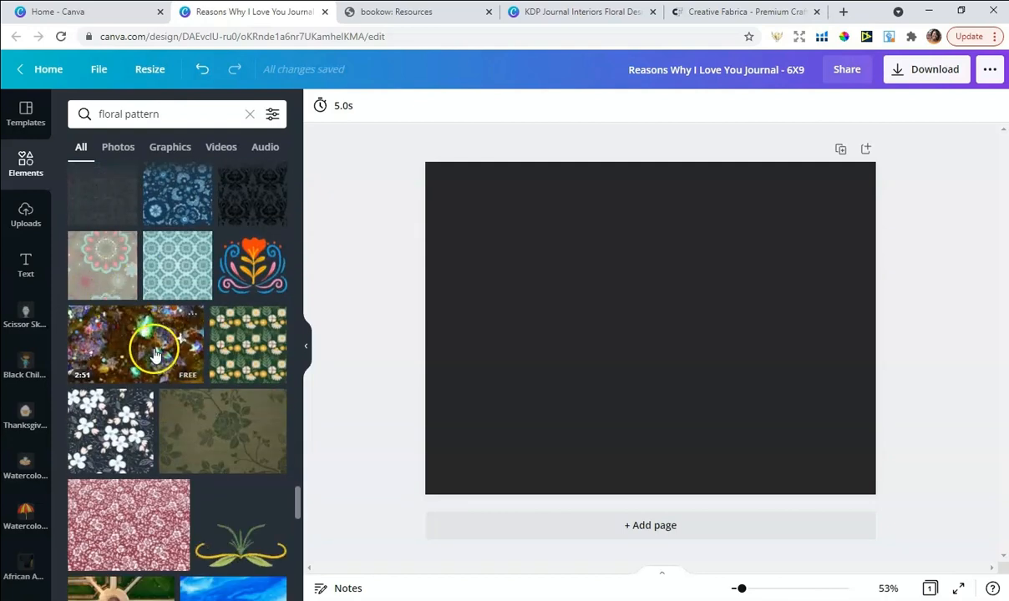
scroll(167, 344, "down", 3)
scroll(169, 344, "down", 12)
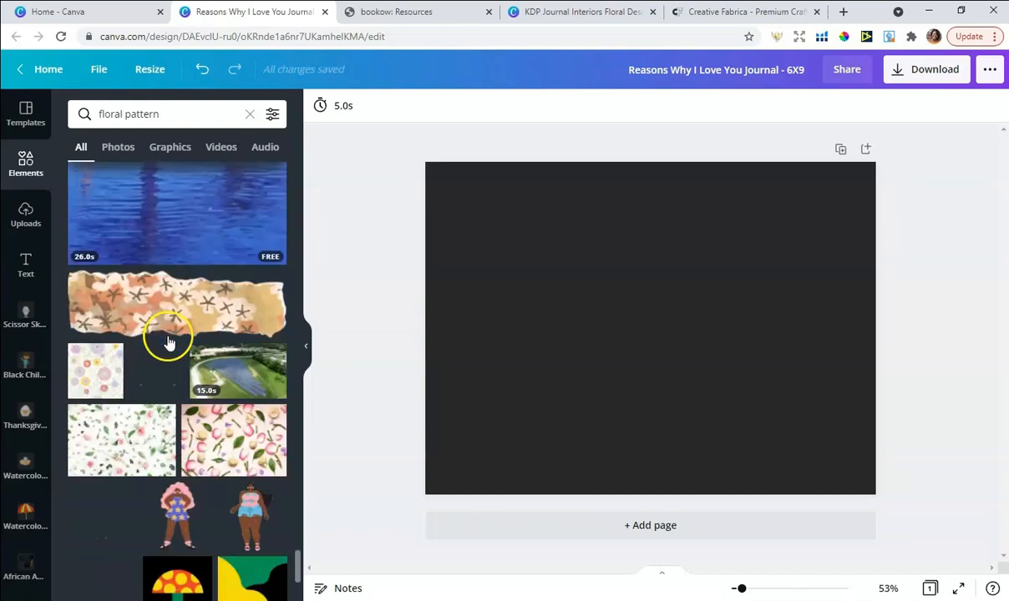
scroll(167, 343, "down", 5)
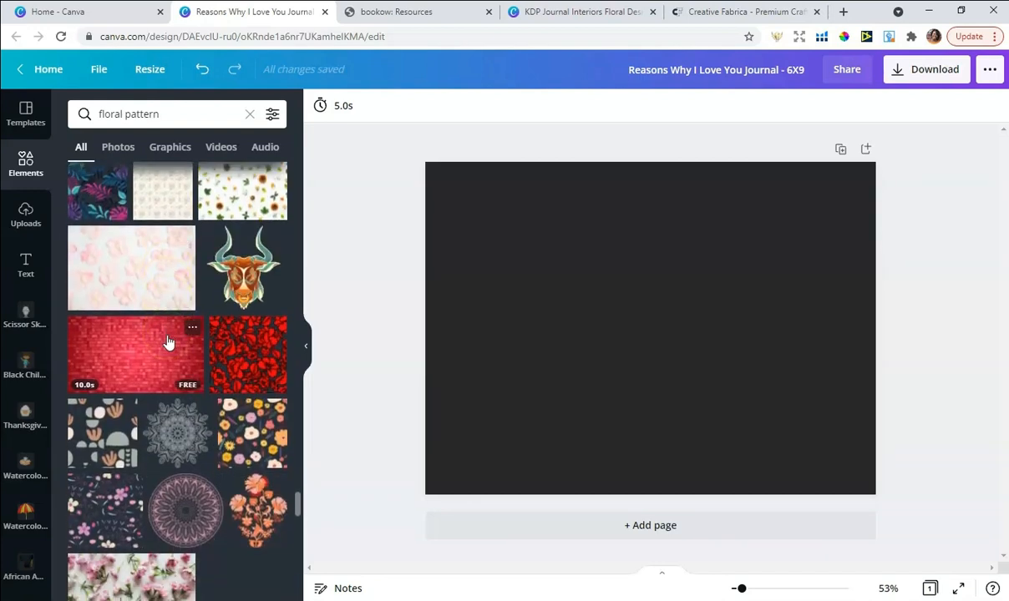
scroll(167, 342, "down", 4)
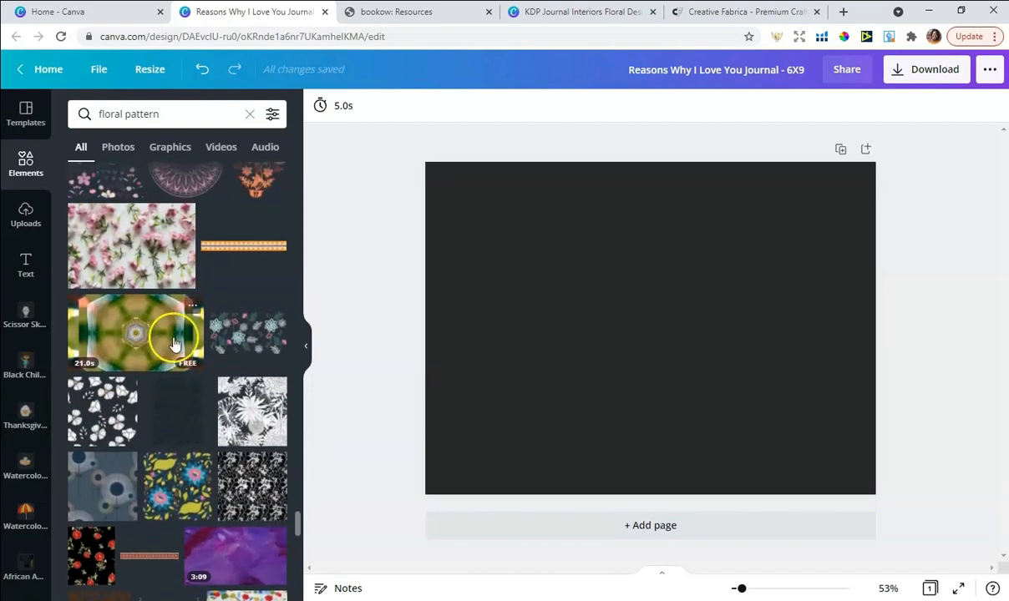
left_click(240, 342)
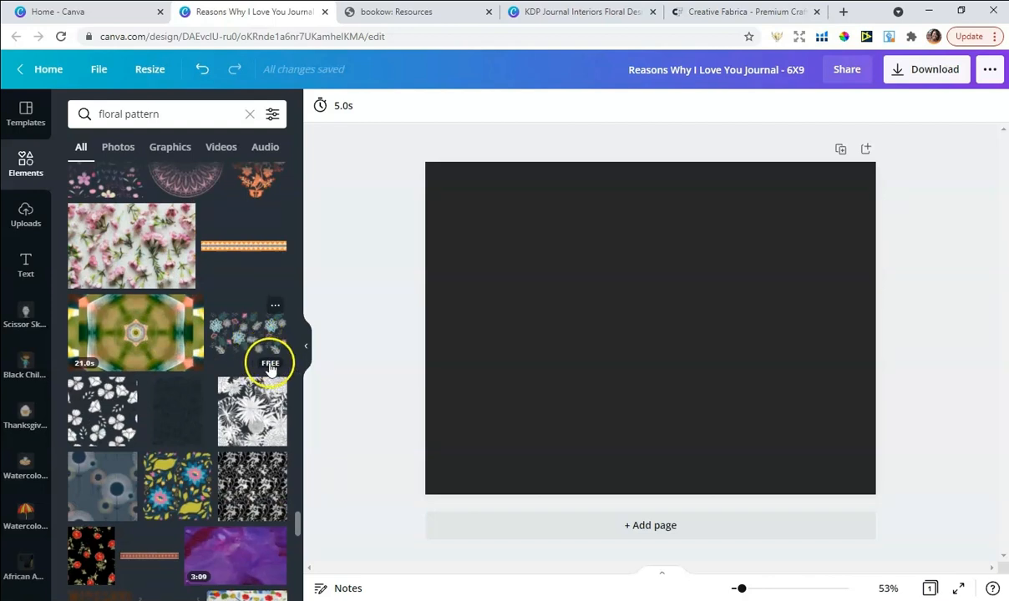
left_click(269, 366)
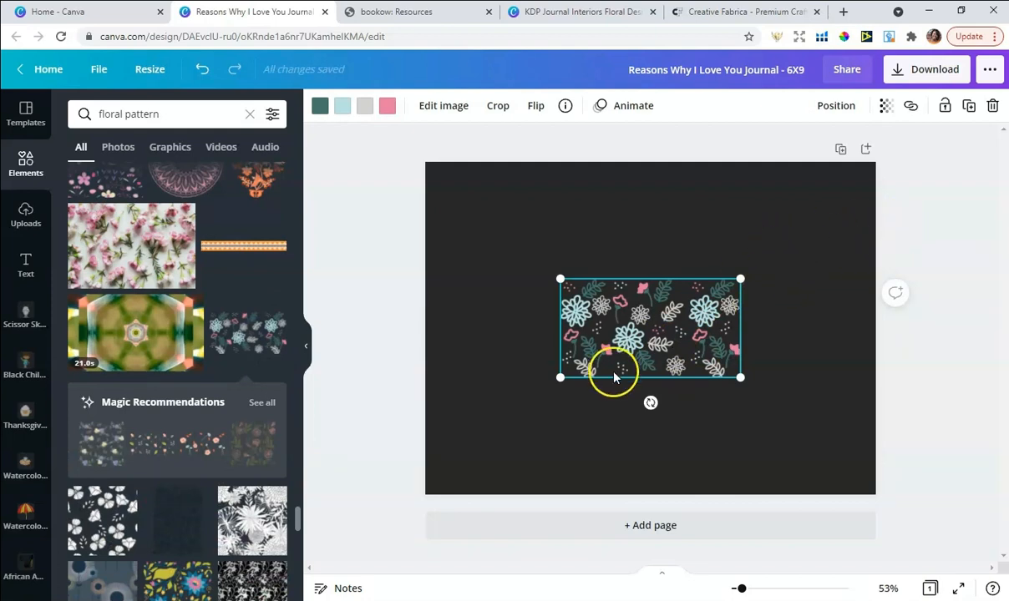
Step: Move the floral pattern to the upper front cover and enlarge it to span from the page centre past the outer edge
left_click_drag(640, 354, 778, 227)
left_click_drag(874, 161, 882, 157)
left_click(931, 223)
left_click(737, 234)
left_click_drag(695, 263, 650, 286)
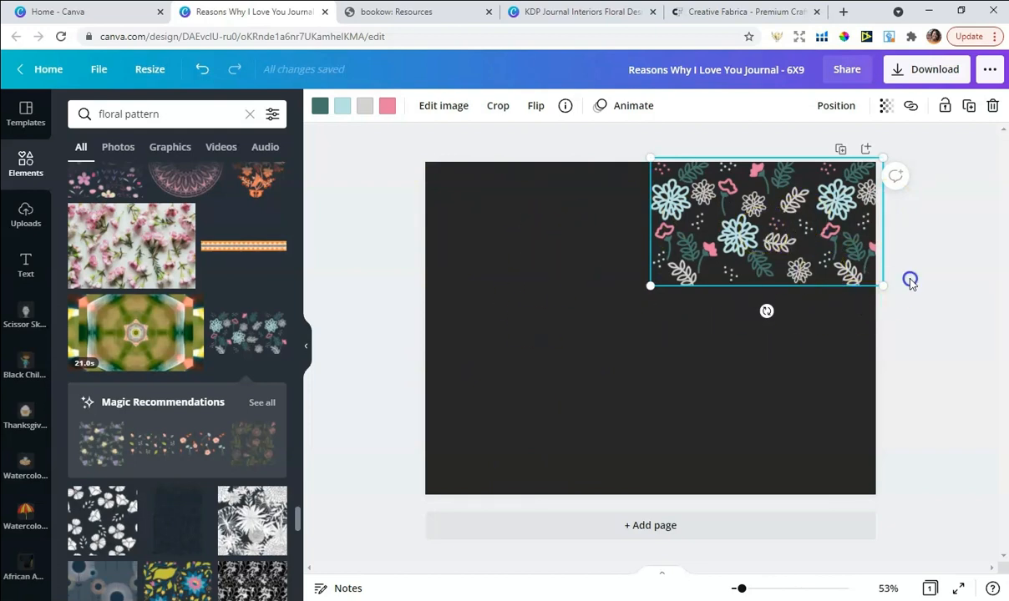
Step: Duplicate the floral pattern twice and stack the copies directly beneath it to fill the front cover's full height
left_click(873, 271)
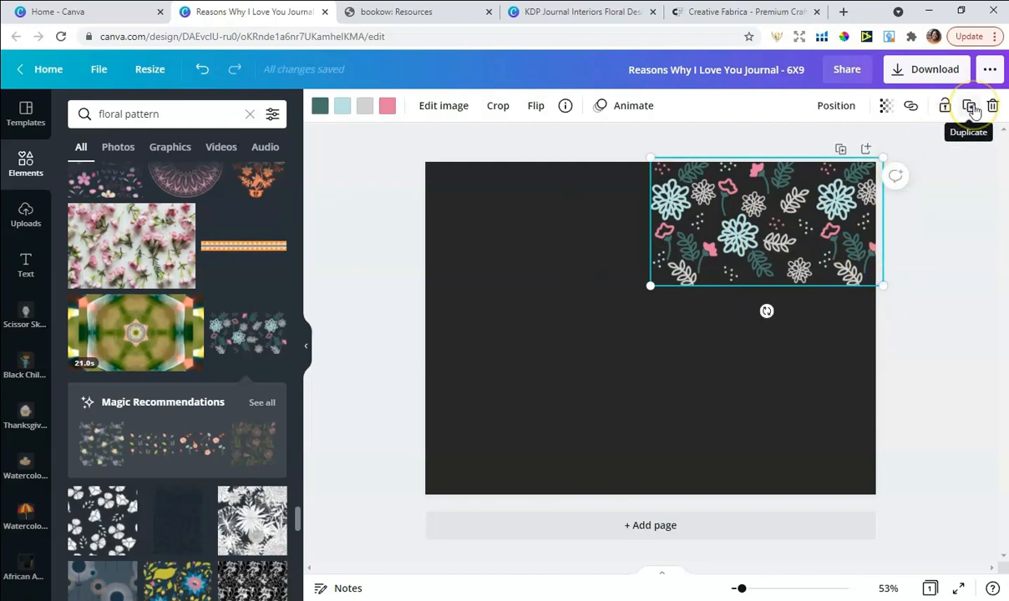
left_click(971, 109)
left_click_drag(775, 197, 810, 329)
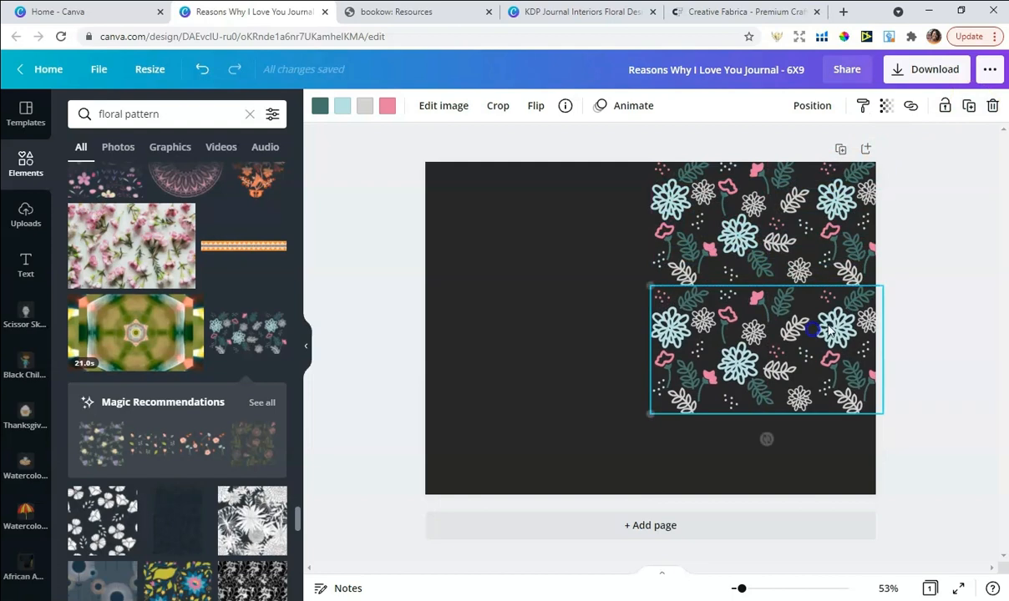
left_click(957, 242)
left_click(810, 372)
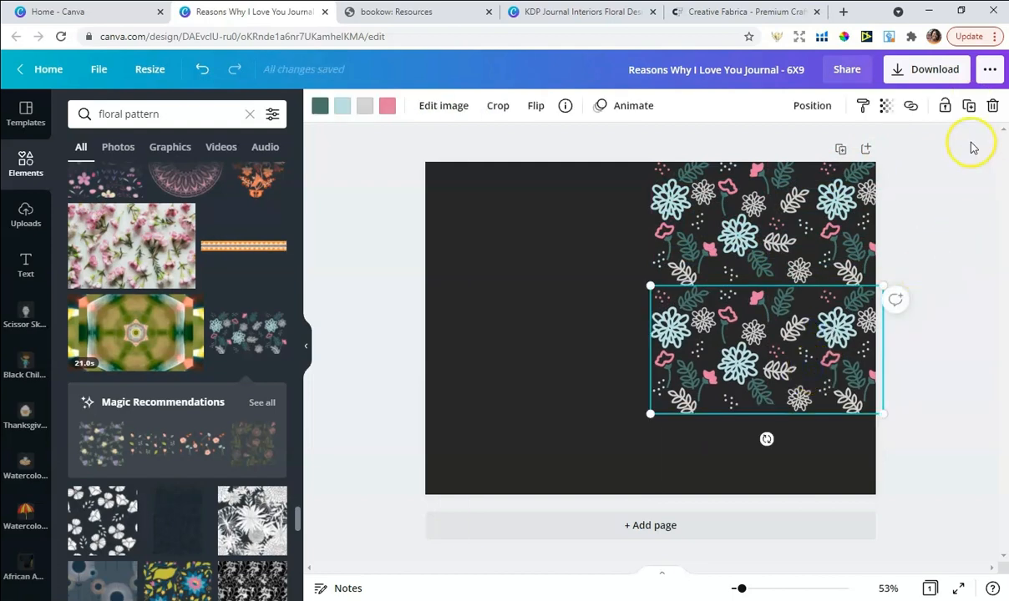
left_click(969, 108)
left_click_drag(804, 293, 777, 451)
left_click(942, 311)
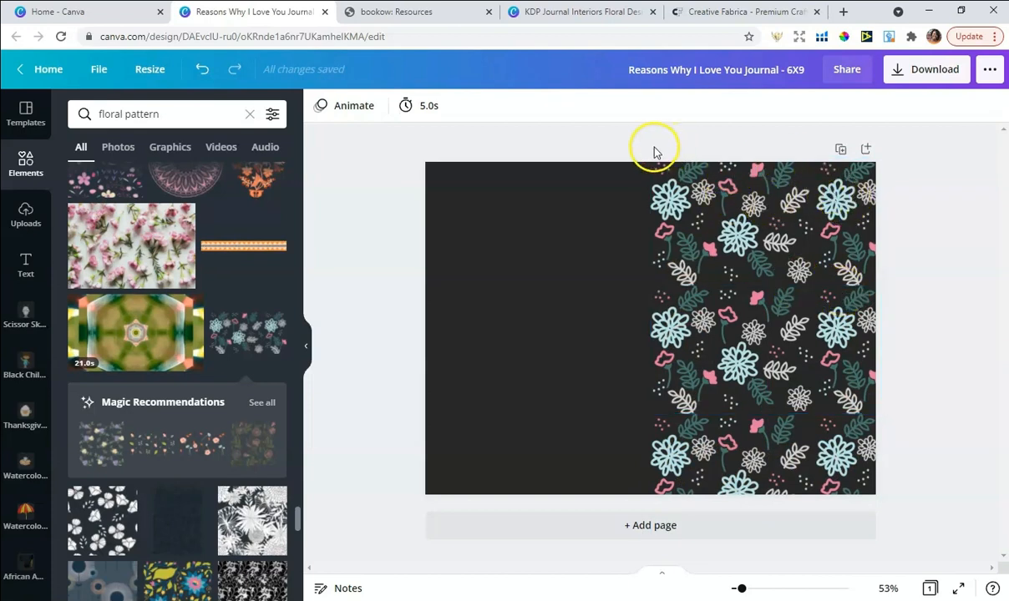
Step: Group the three floral pattern pieces and shift the group slightly upward on the front cover
left_click_drag(649, 150, 882, 500)
left_click(785, 107)
left_click(918, 218)
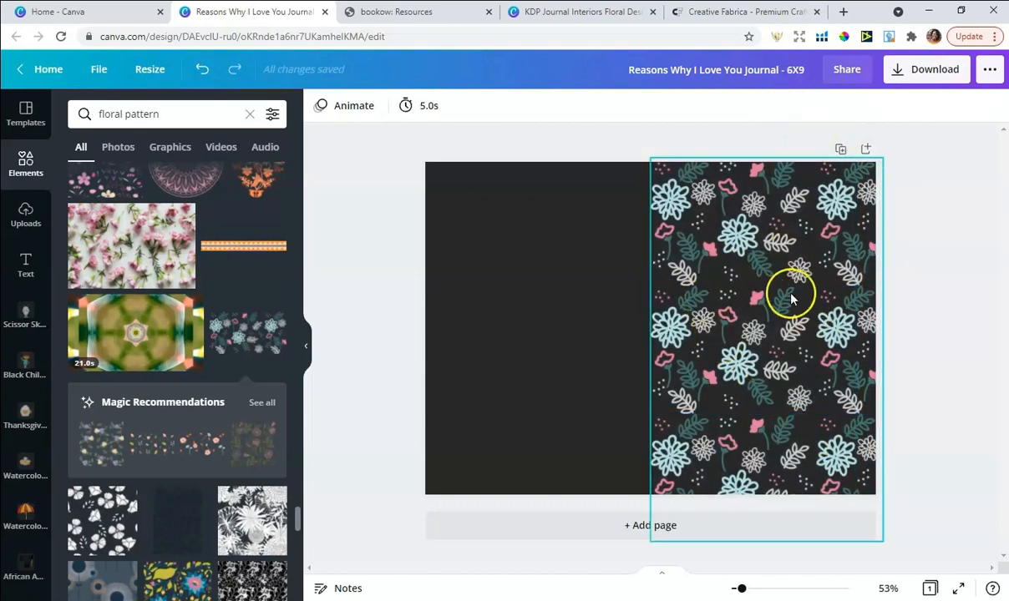
mouse_move(745, 316)
left_mouse_down()
mouse_move(748, 295)
mouse_move(750, 314)
mouse_move(757, 311)
left_mouse_up()
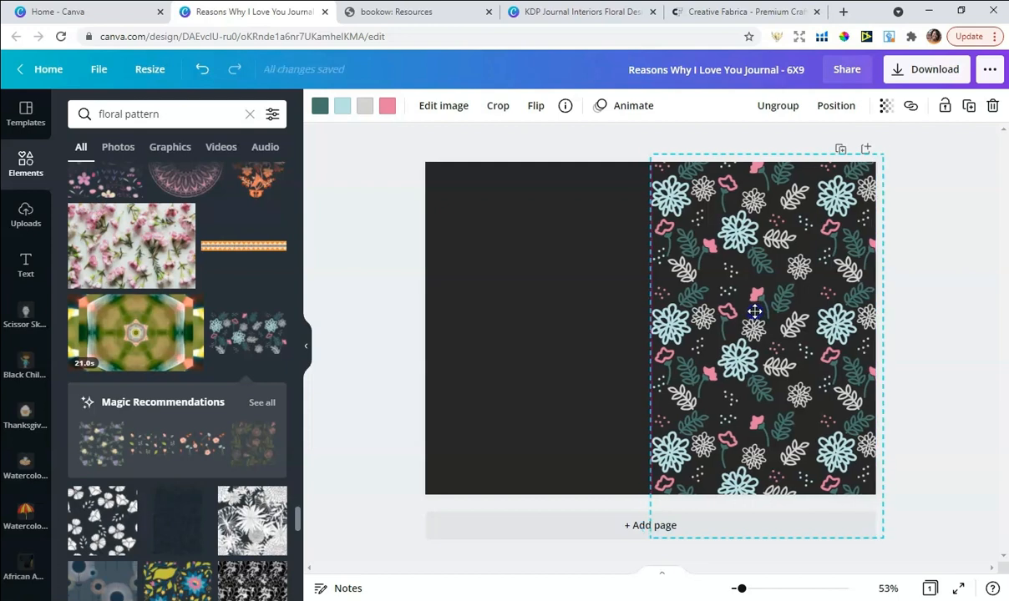
left_click(990, 299)
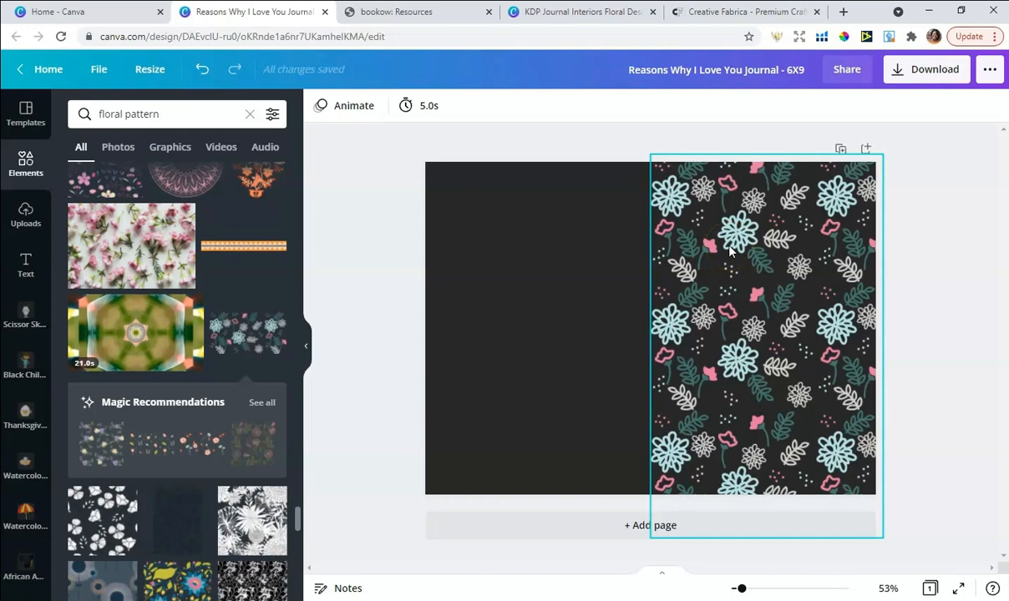
Step: Clear the element search and add a plain square from the full Lines & Shapes collection
left_click(250, 114)
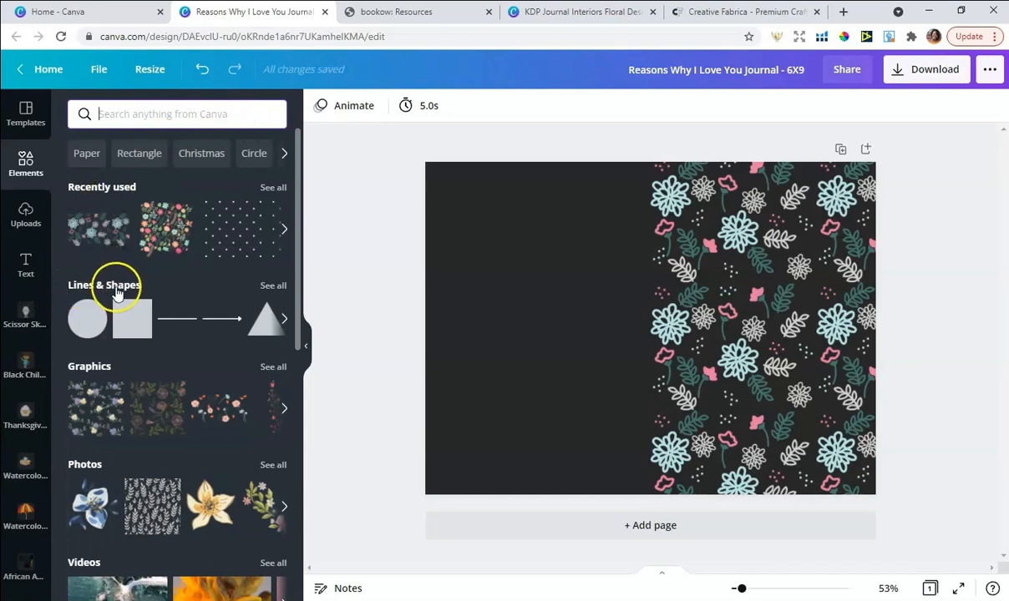
left_click(269, 285)
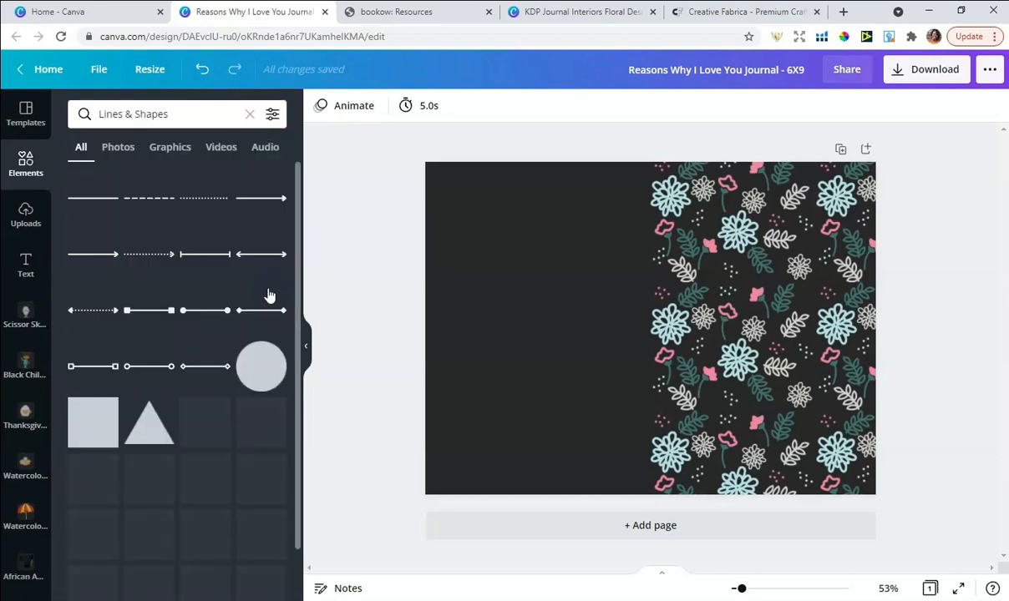
scroll(251, 297, "down", 1)
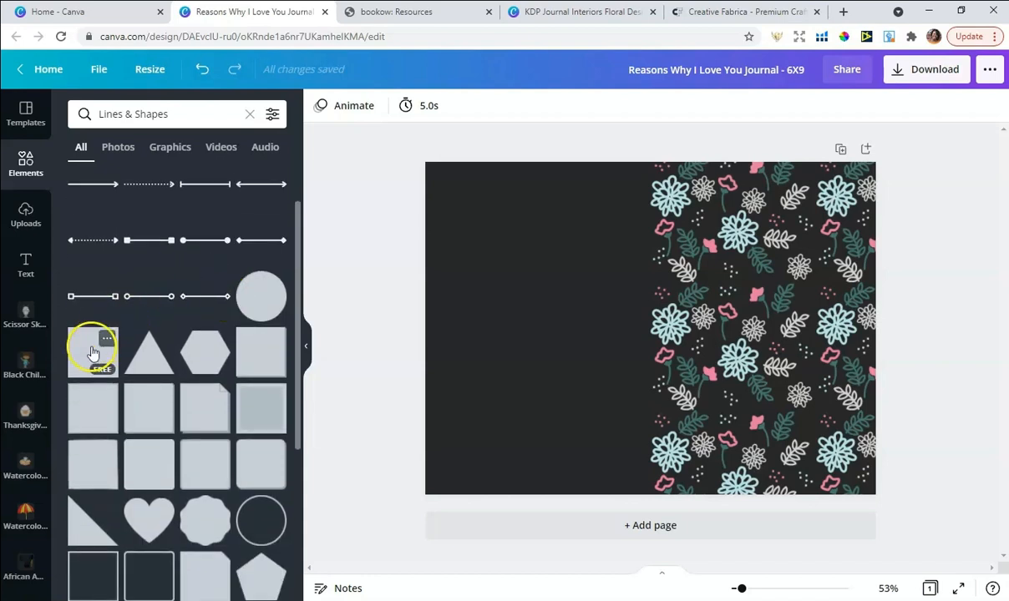
left_click(90, 354)
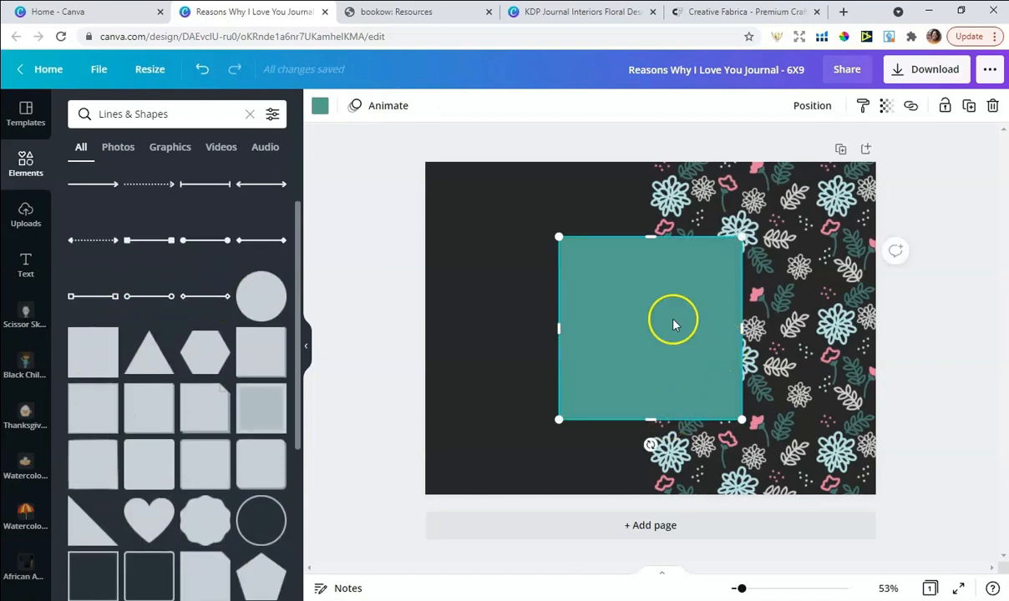
Step: Resize the square to a rectangle about 4.4 by 1.6 in and centre it across the upper half of the front cover
left_click_drag(649, 241, 649, 365)
left_click_drag(577, 389, 581, 388)
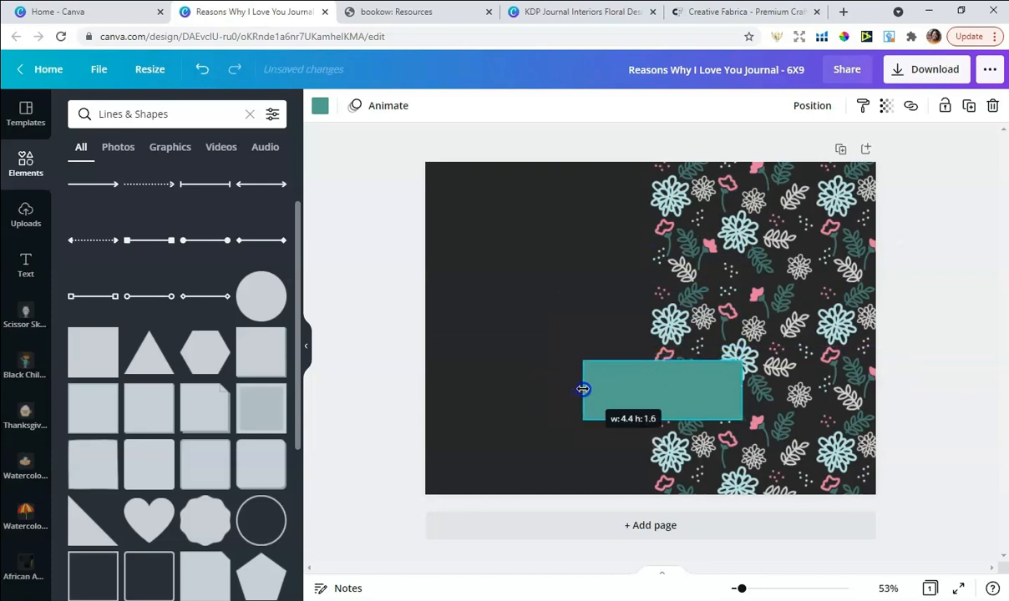
left_click_drag(670, 389, 773, 268)
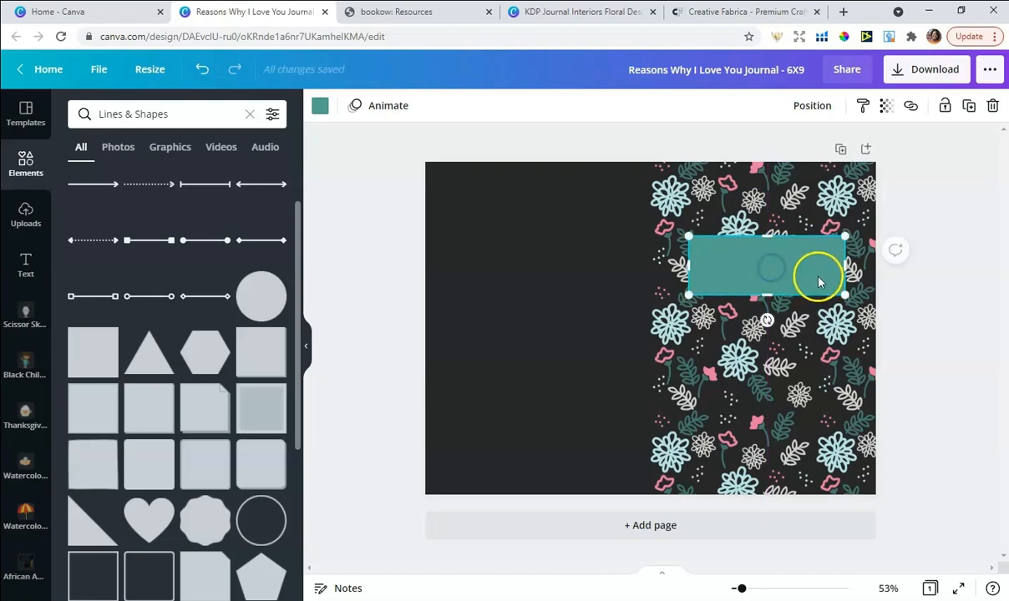
Step: Recolour the title rectangle on the front cover with the pink from the document colours
left_click(762, 214)
left_click(742, 254)
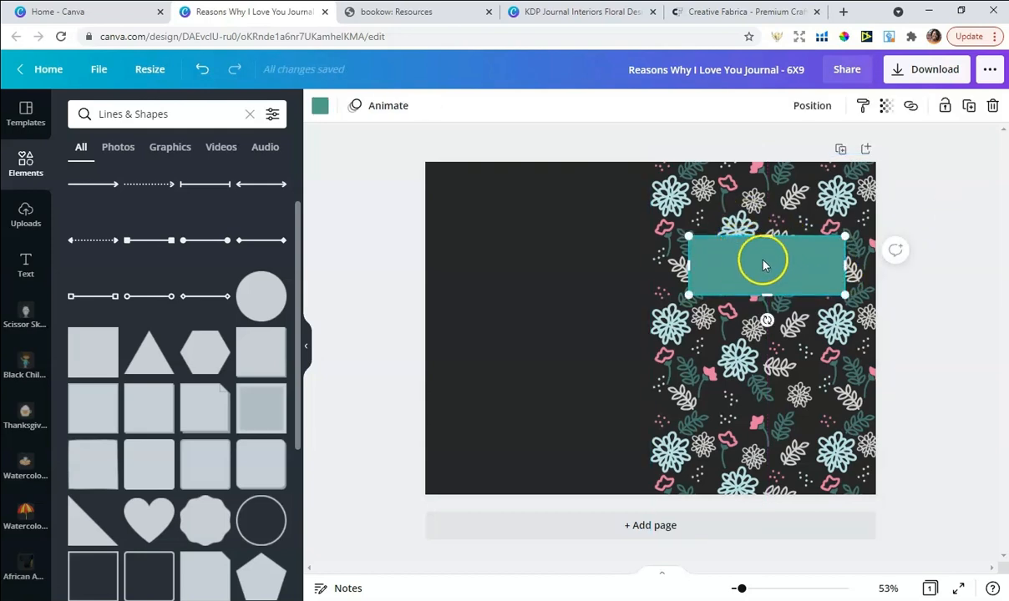
left_click(320, 110)
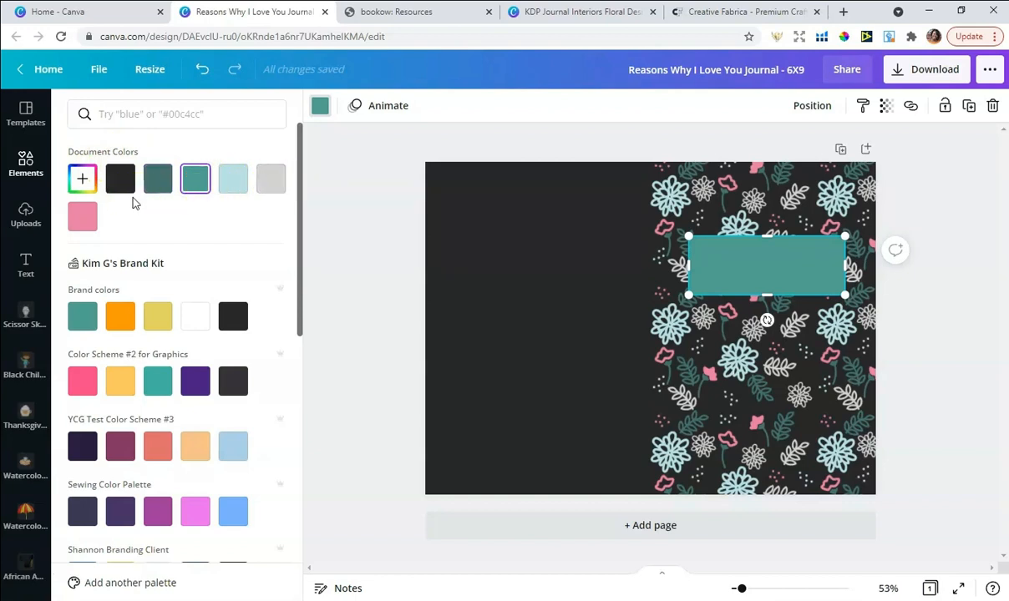
left_click(159, 184)
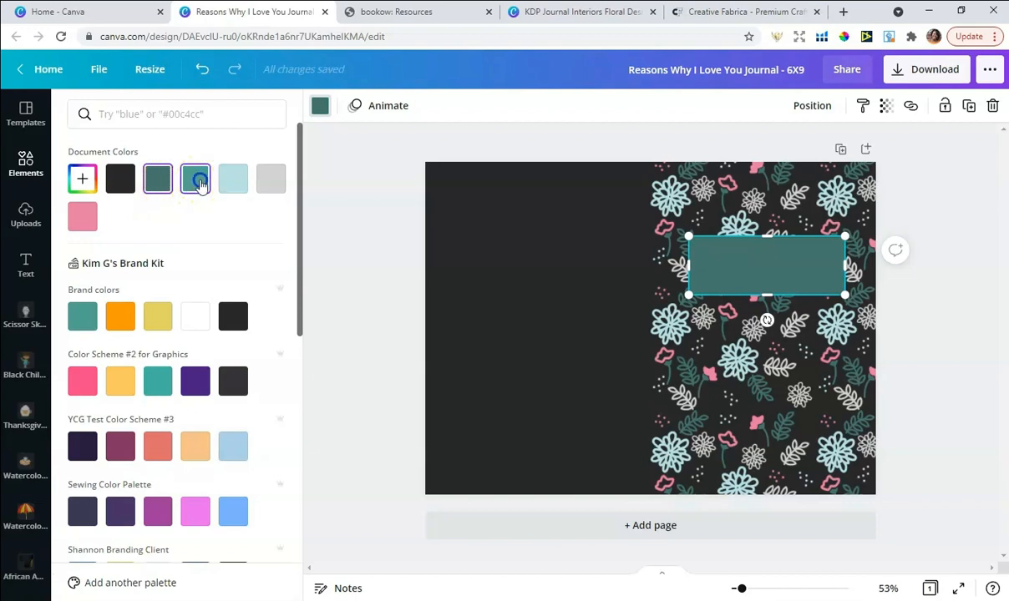
left_click(196, 177)
left_click(158, 177)
left_click(87, 223)
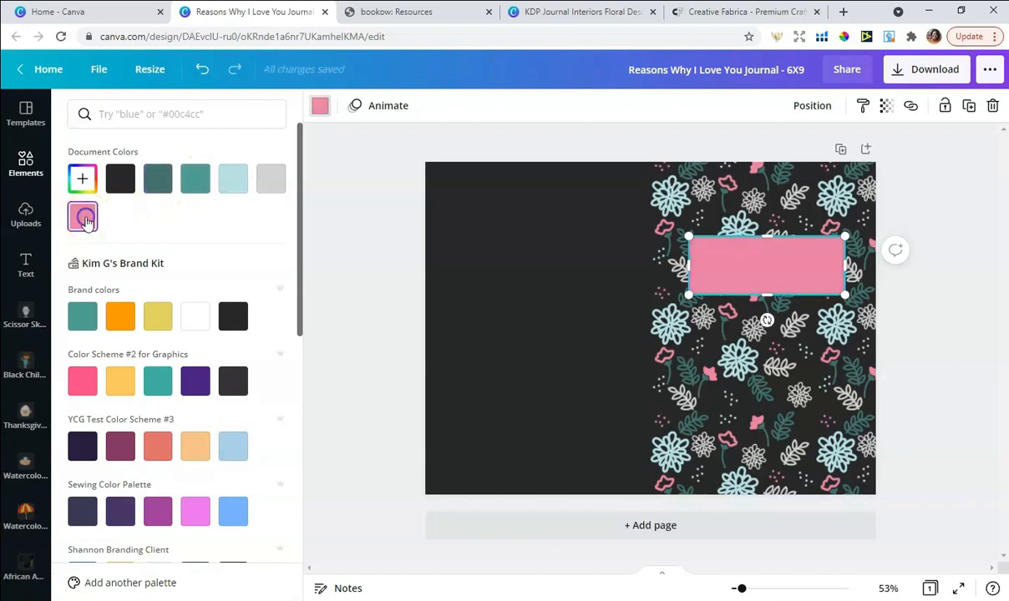
Step: Narrow the pink rectangle slightly so it sits evenly between the sides of the front cover
left_click(916, 216)
left_click(812, 239)
left_click_drag(849, 272, 841, 272)
left_click(912, 224)
left_click(838, 273)
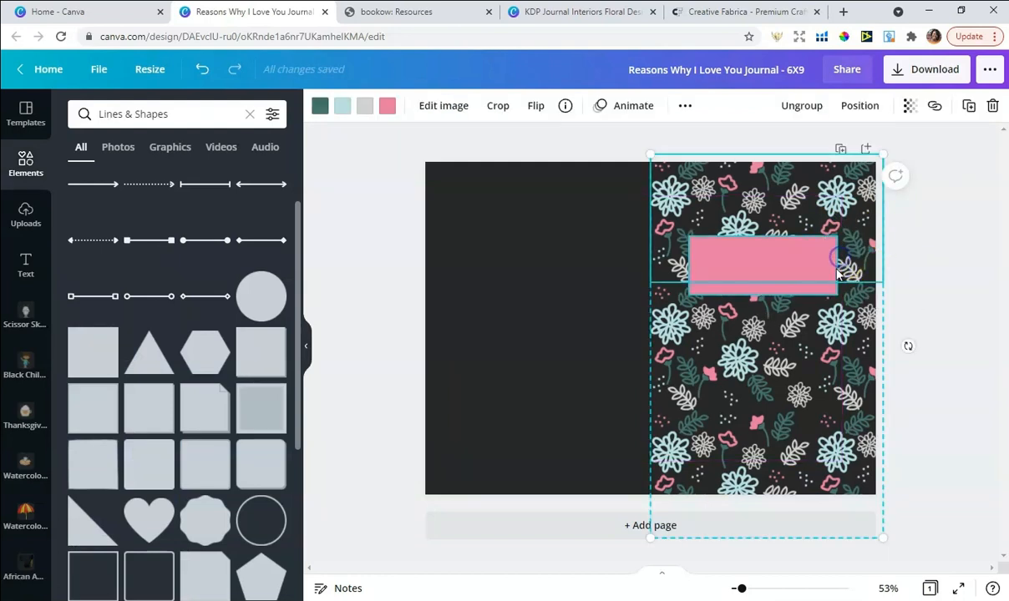
left_click(837, 272)
left_click_drag(837, 271, 841, 272)
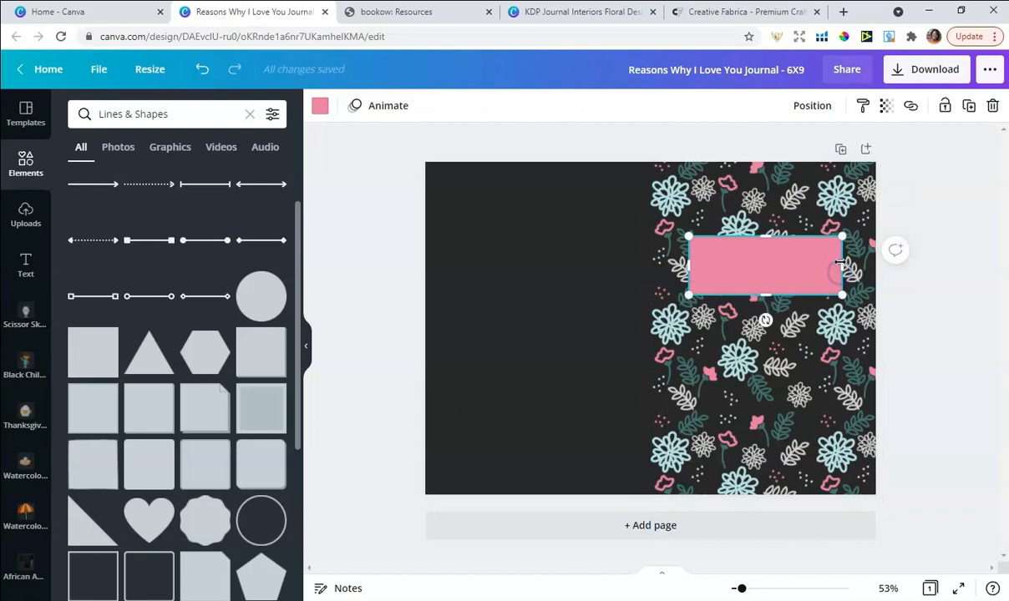
left_click(930, 210)
left_click(806, 266)
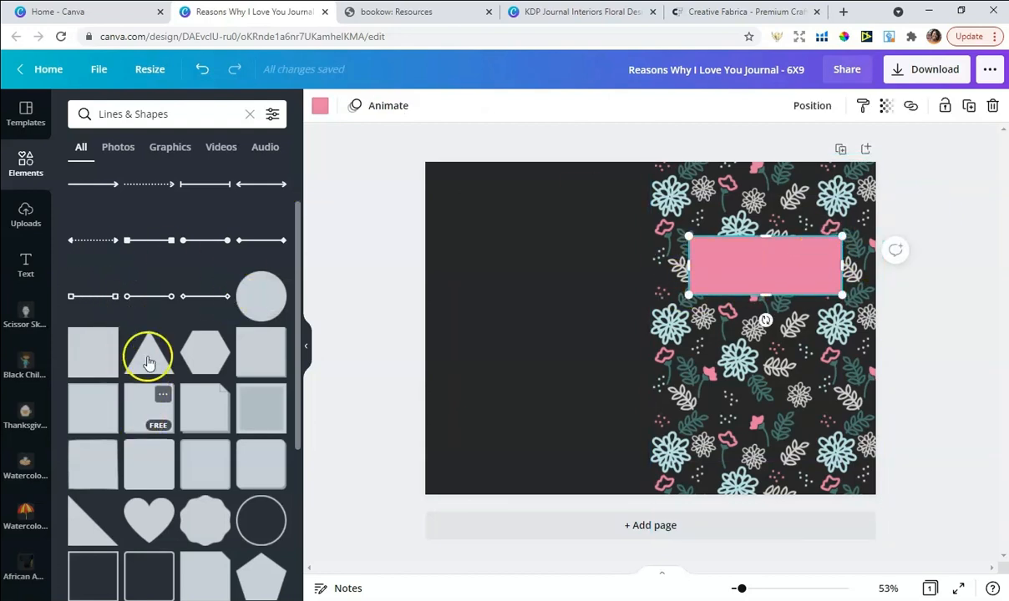
Step: Browse the full Lines & Shapes collection and add a square-cornered outline frame to the cover
scroll(151, 326, "down", 5)
scroll(160, 328, "down", 4)
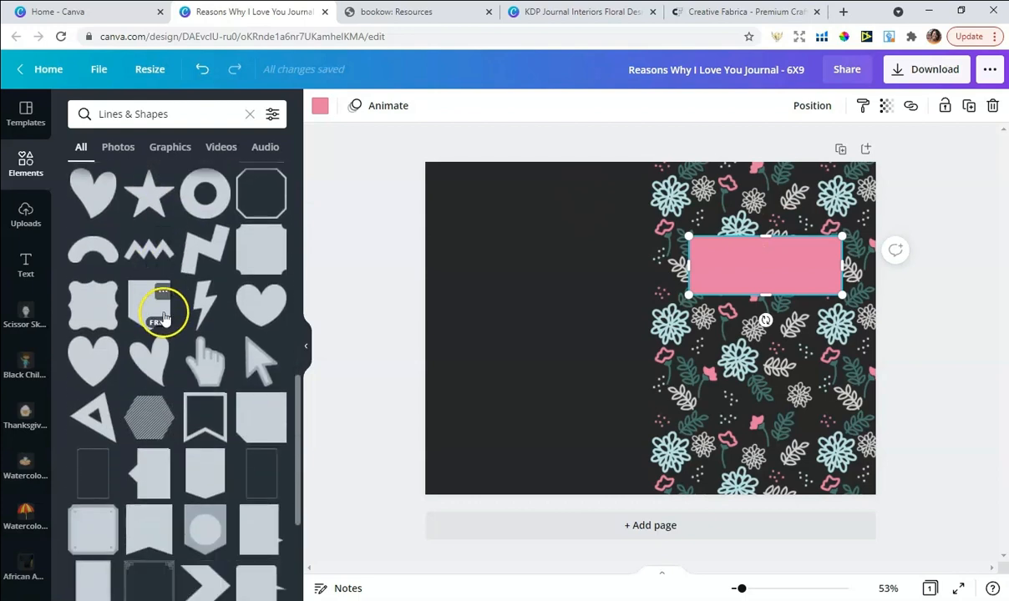
scroll(158, 311, "up", 9)
scroll(167, 315, "up", 1)
left_click(250, 115)
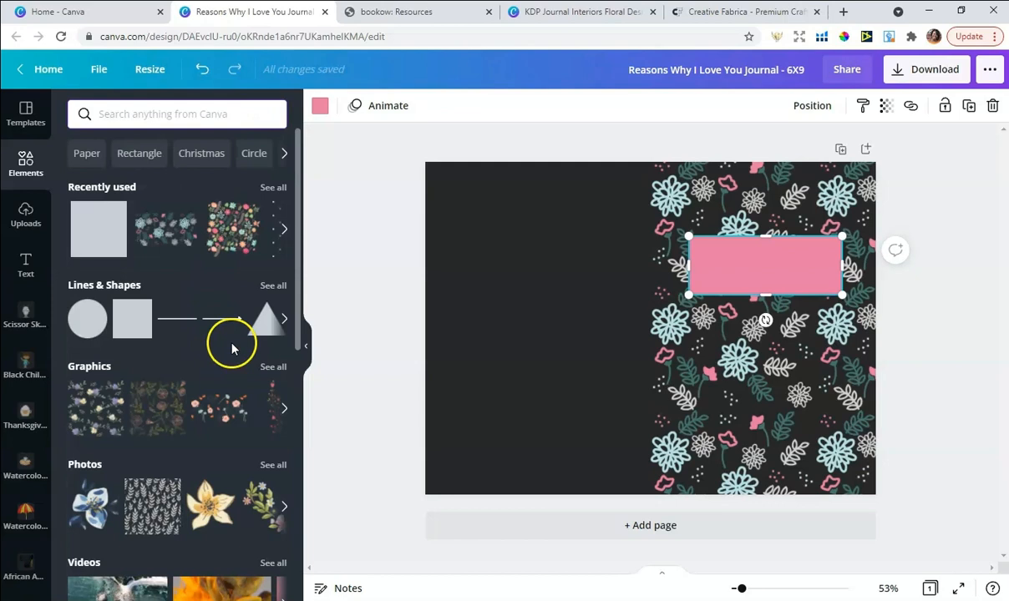
left_click(273, 285)
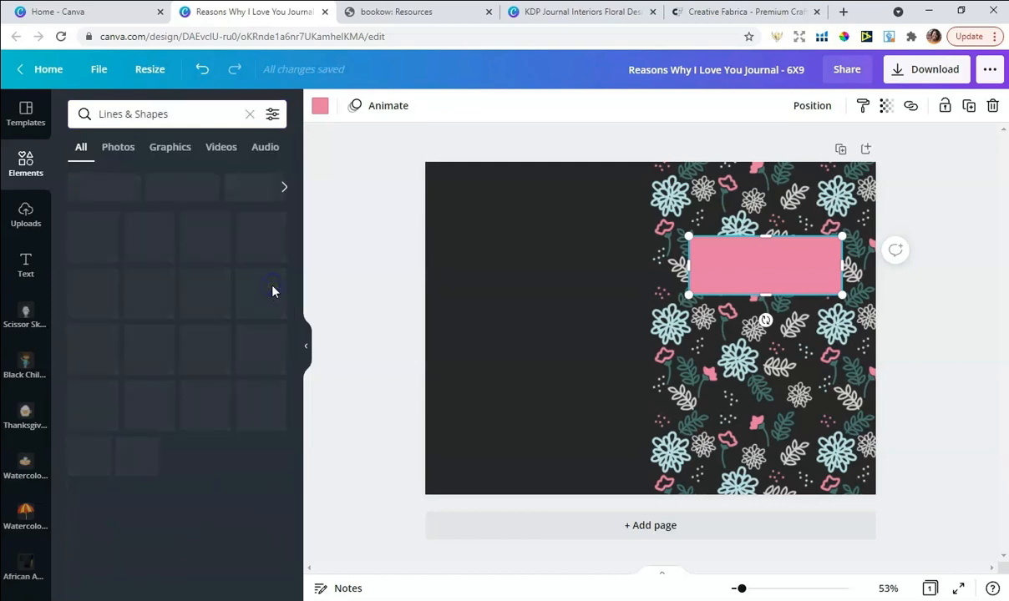
scroll(238, 275, "down", 1)
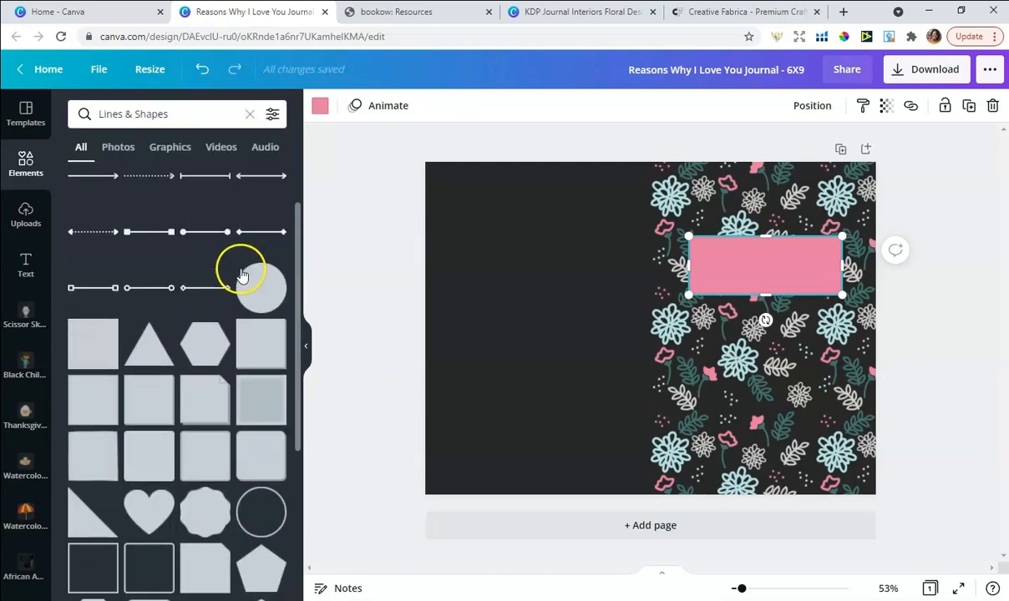
scroll(242, 275, "down", 4)
left_click(89, 294)
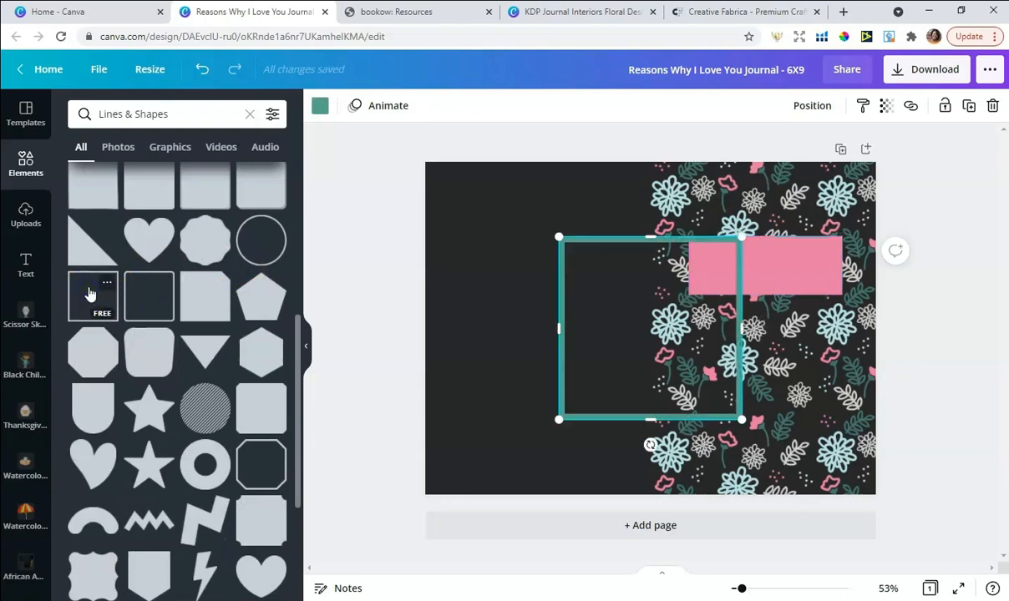
Step: Resize the outline frame to a thin rectangle and fit it just inside the edges of the pink block
left_click_drag(557, 235, 836, 260)
left_click_drag(759, 275, 764, 288)
left_click_drag(765, 249, 766, 248)
left_click_drag(700, 271, 695, 272)
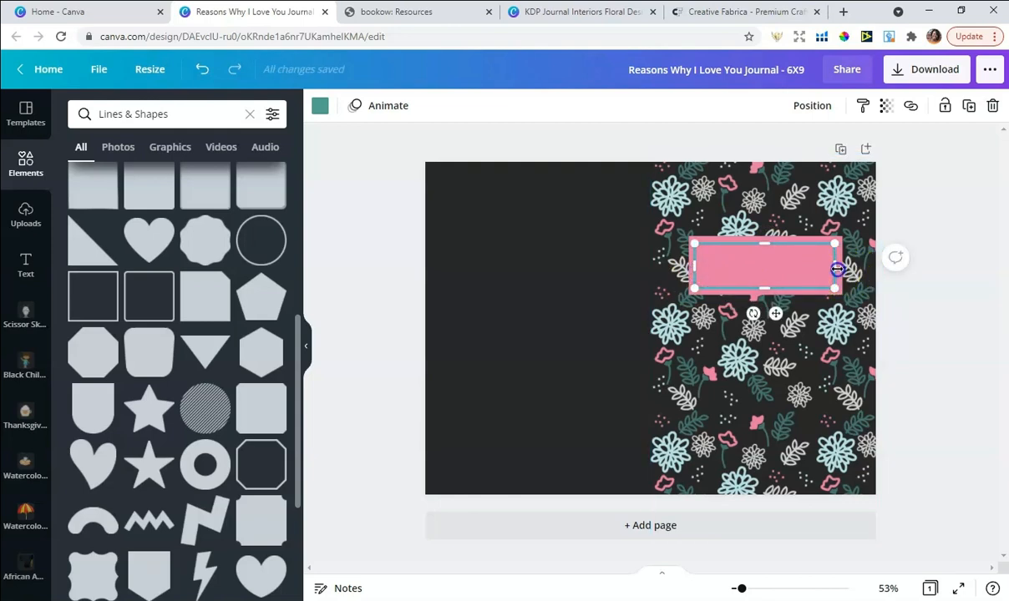
left_click(925, 227)
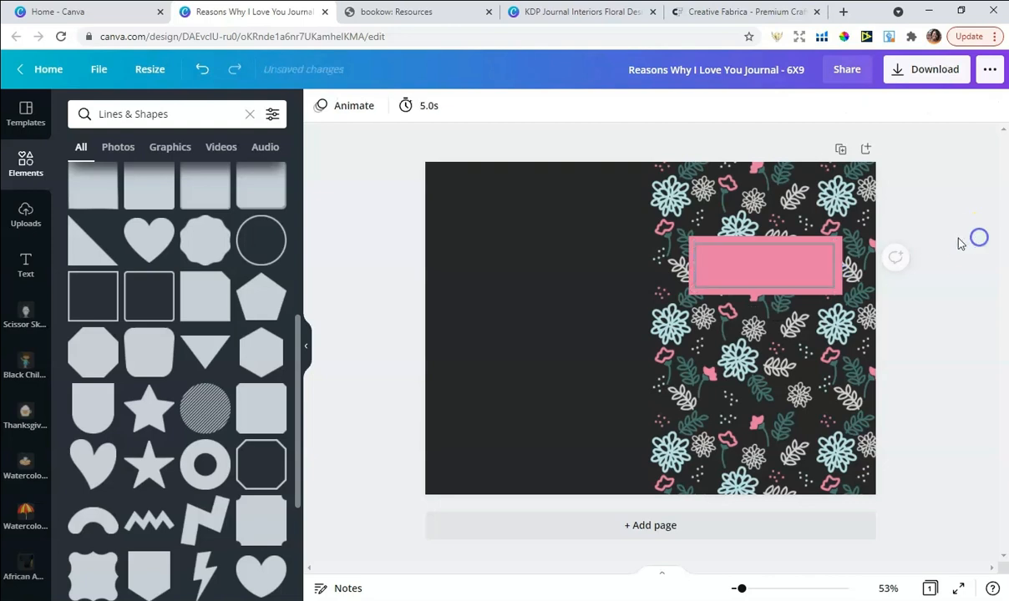
Step: Widen the outline frame slightly for an even margin inside the pink block and colour it white
left_click(789, 272)
left_click_drag(835, 267, 835, 268)
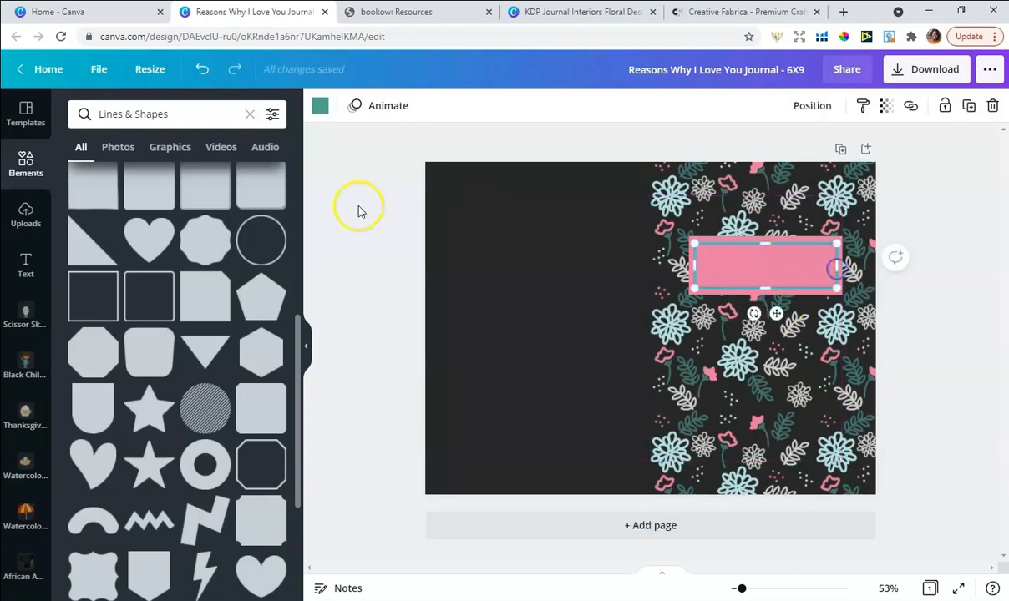
left_click(319, 106)
left_click(347, 281)
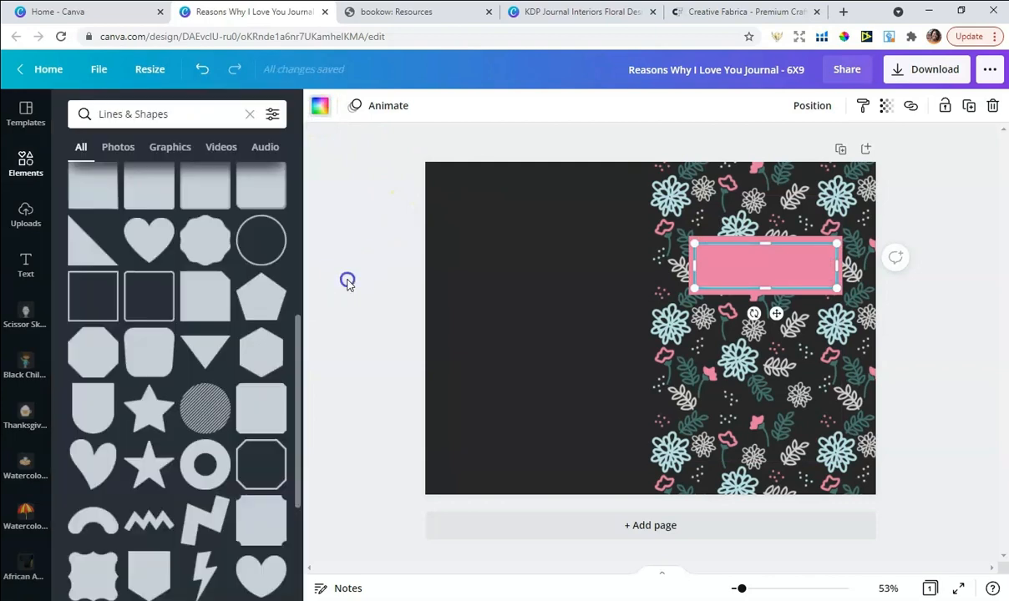
Step: Add a heading text box and centre it within the white frame on the pink block
left_click(25, 265)
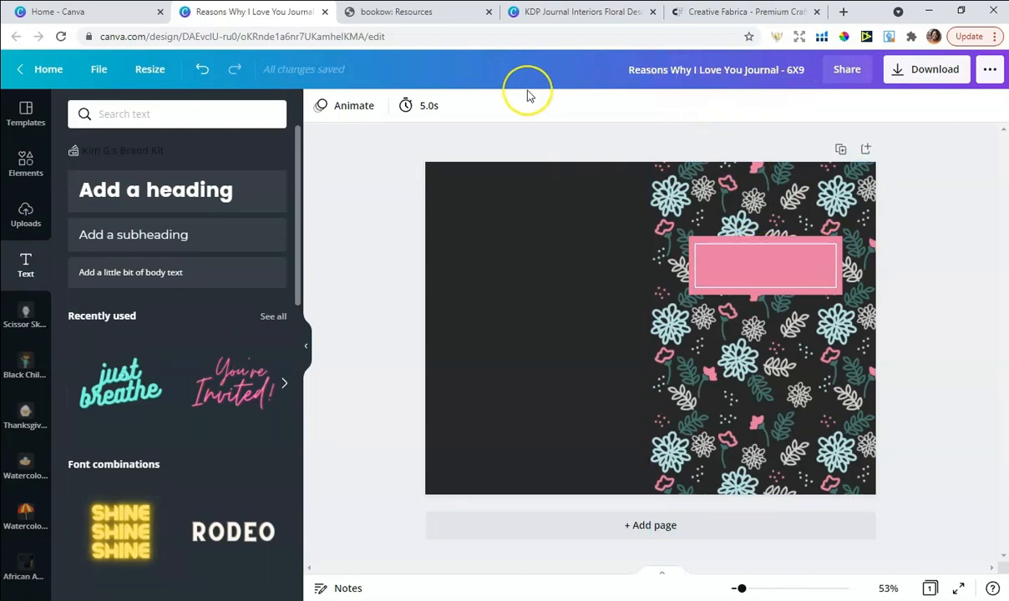
left_click(169, 189)
left_click(942, 248)
left_click_drag(641, 316, 741, 264)
left_click_drag(734, 593, 746, 593)
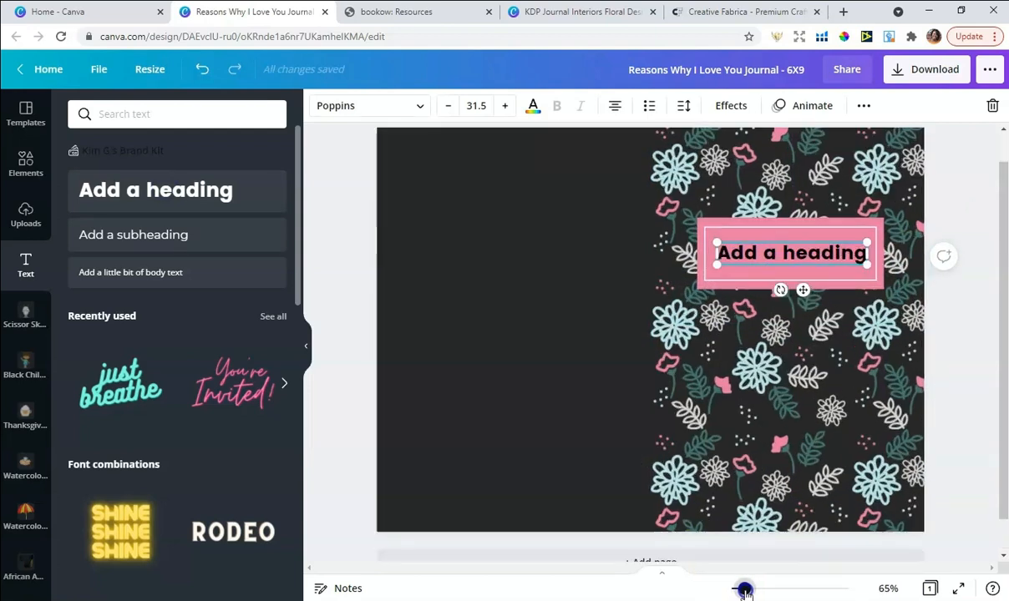
left_click(755, 559)
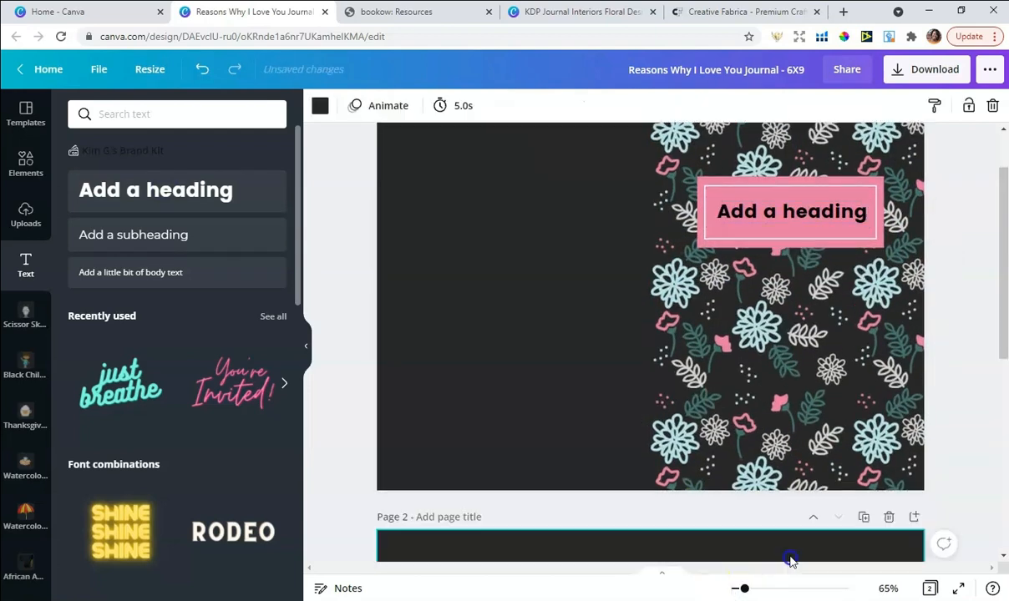
left_click(890, 141)
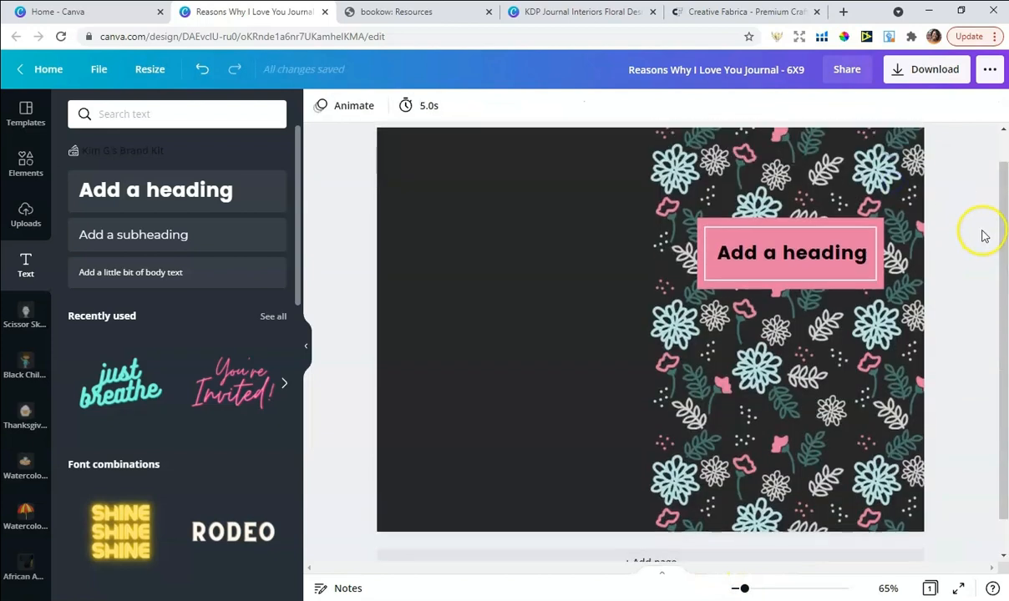
Step: Replace the heading text with "reasons why I" and "Love You Journal" on two lines
left_click(789, 287)
left_click(797, 288)
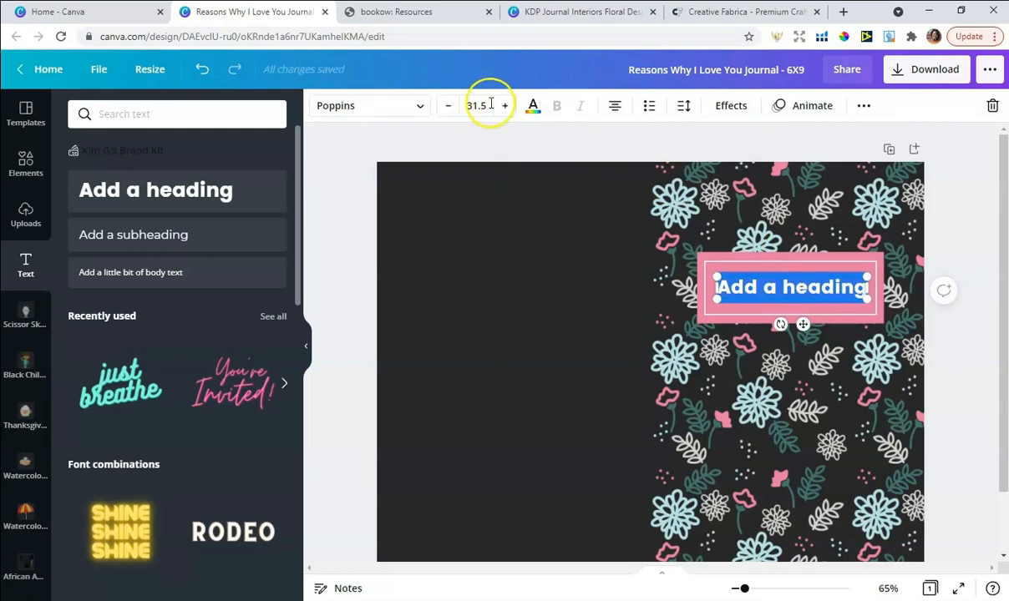
type("reasons why")
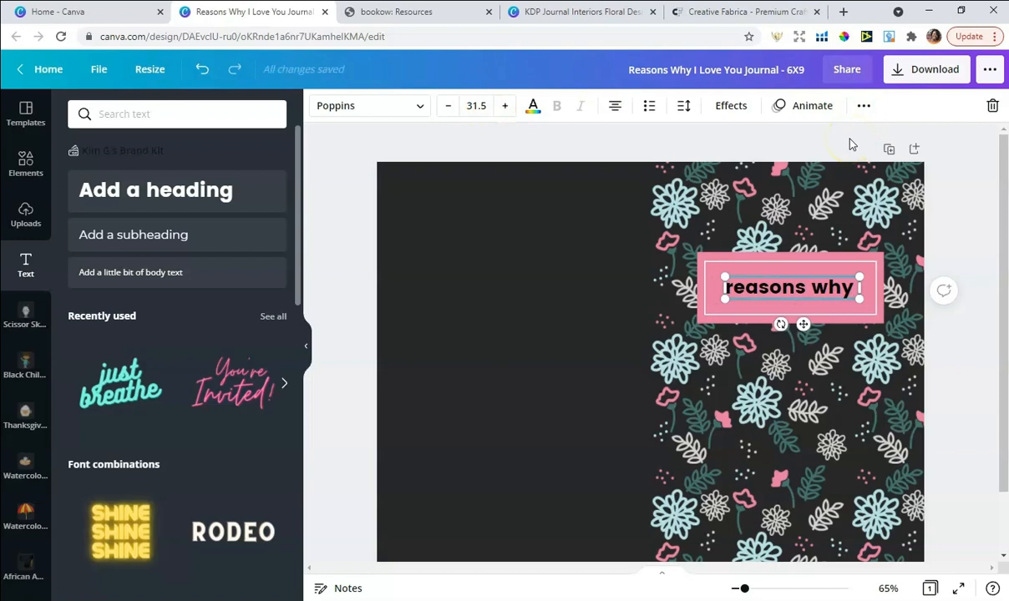
type(" I")
key("Return")
type("Love You Journal:")
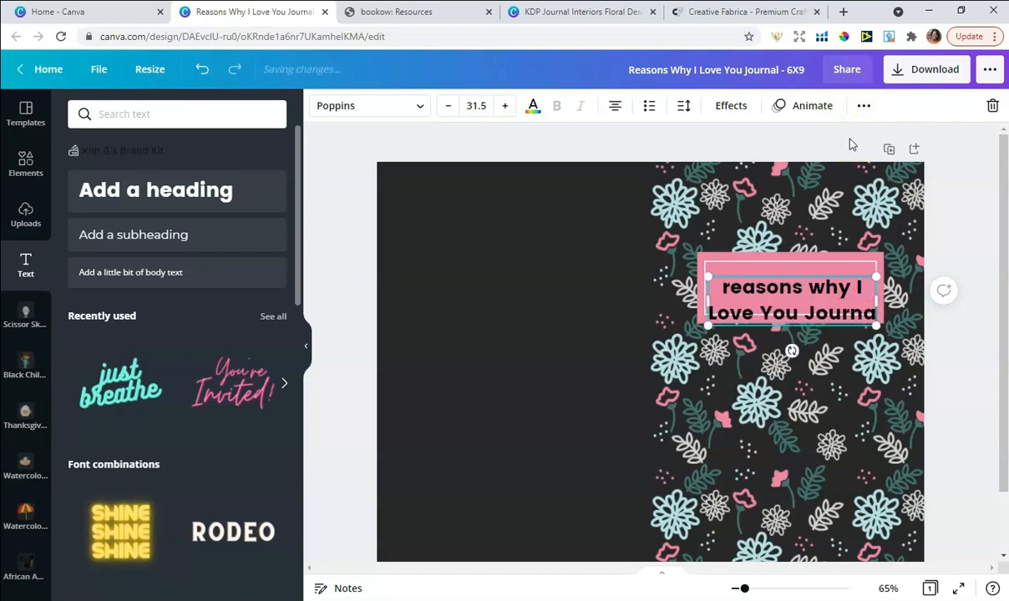
Step: Move the title up and shrink it to font size 27.5 so both lines fit inside the white frame
left_click(847, 310)
triple_click(844, 318)
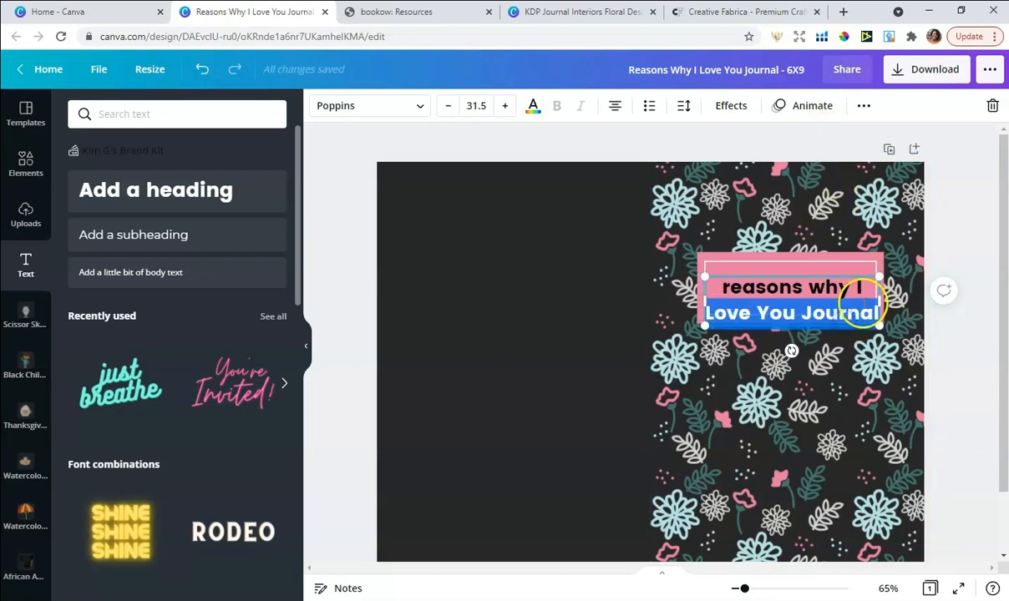
left_click(855, 308)
left_click(940, 228)
left_click_drag(822, 305, 866, 310)
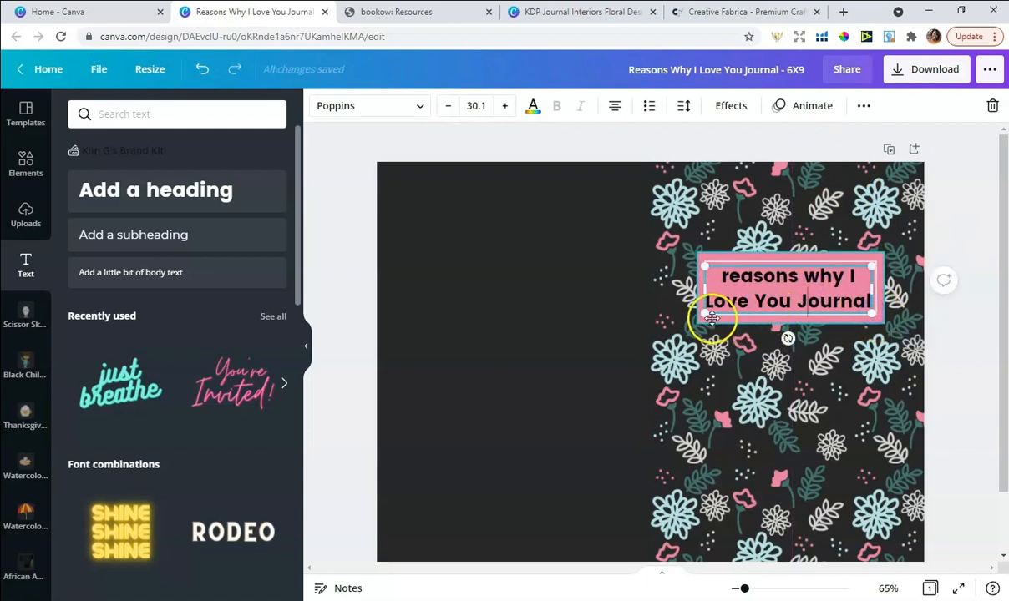
left_click(711, 314)
left_click(714, 307)
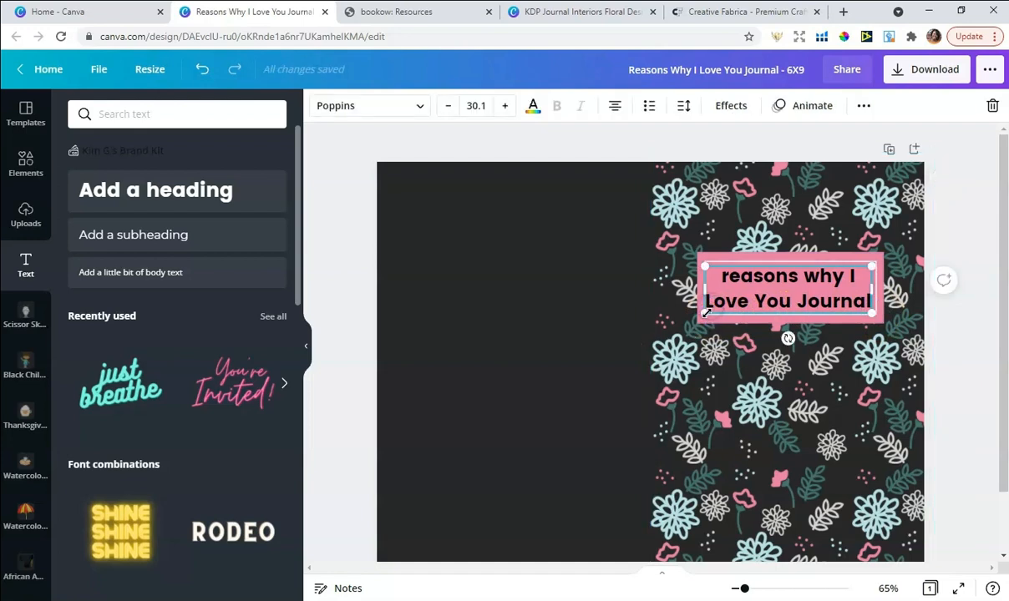
left_click_drag(706, 313, 716, 308)
left_click_drag(876, 308, 878, 308)
left_click(955, 255)
Step: Change the font of the entire title text to Beautiful Farmhouse Reg
left_click(799, 285)
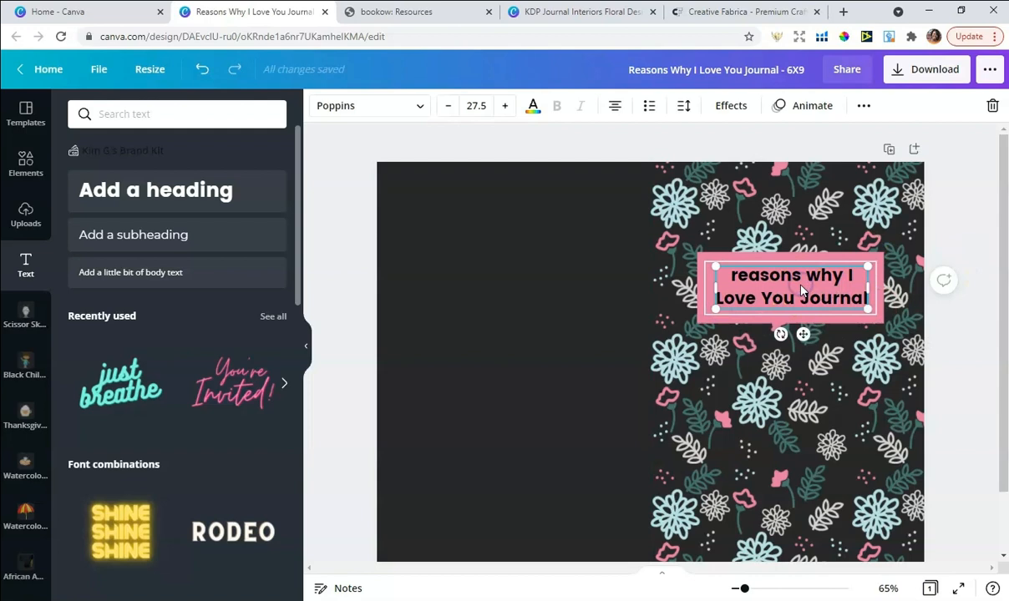
left_click(747, 274)
left_click_drag(732, 272, 864, 297)
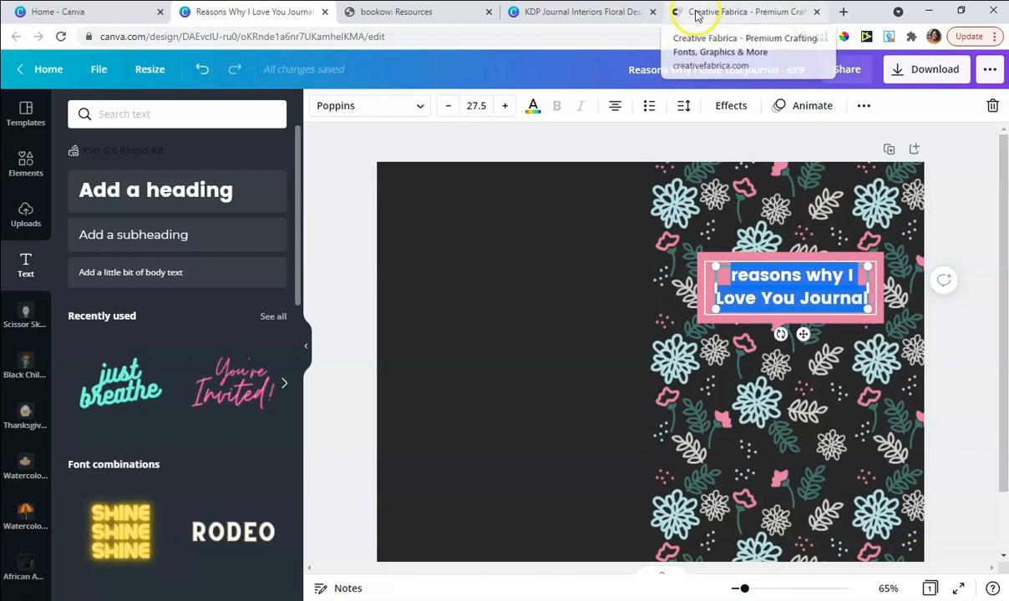
left_click(422, 110)
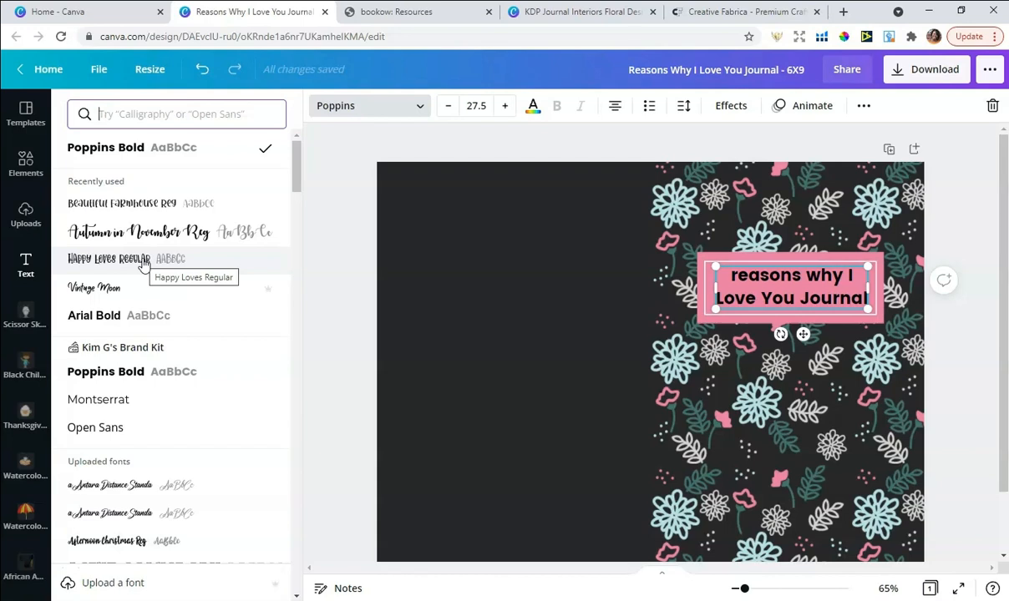
left_click(138, 208)
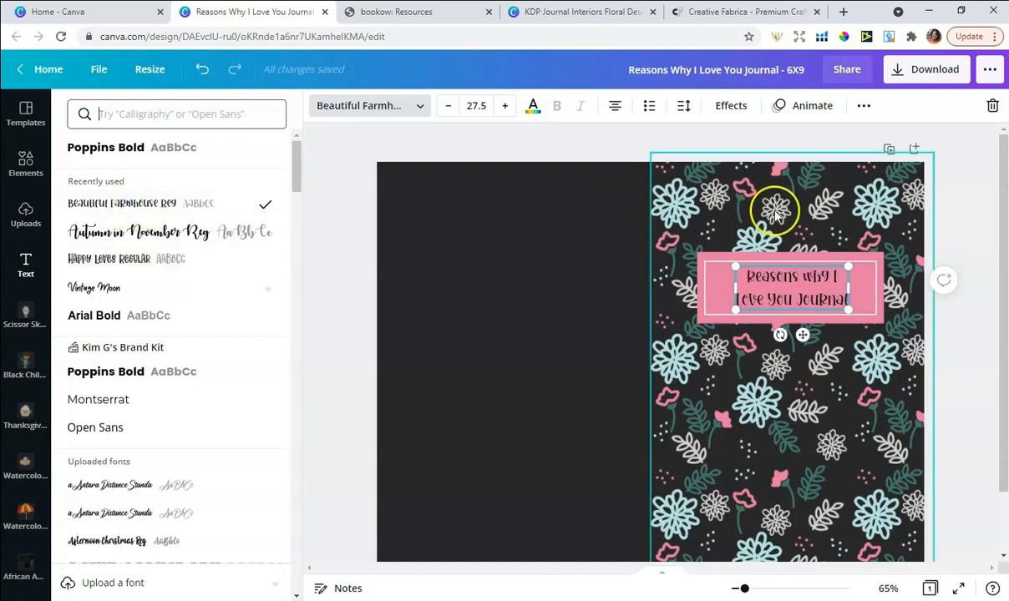
Step: Widen the title's text box on both sides within the white frame
left_click_drag(730, 290, 718, 291)
left_click_drag(797, 279, 850, 292)
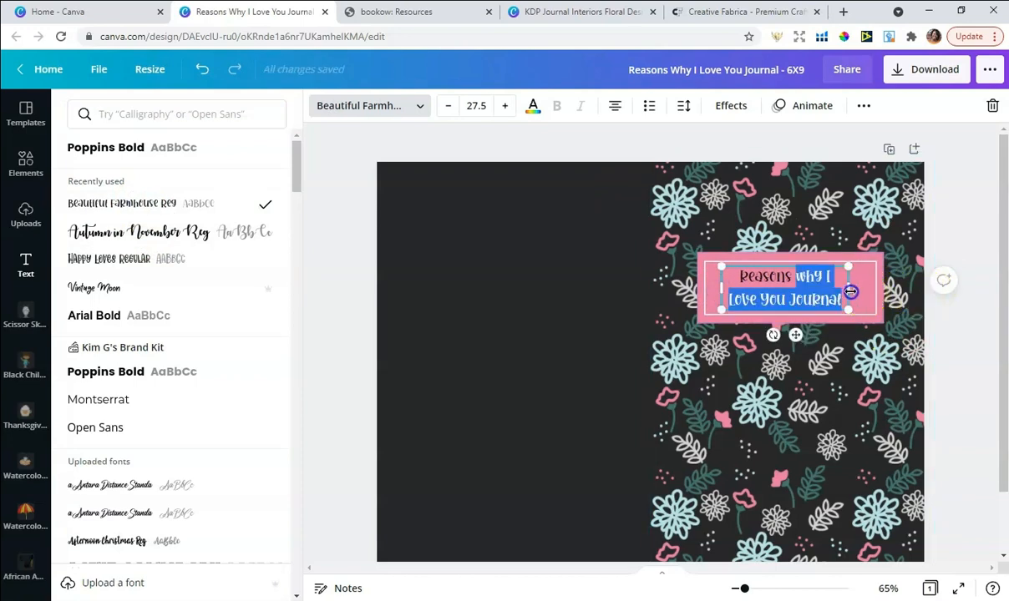
left_click(973, 235)
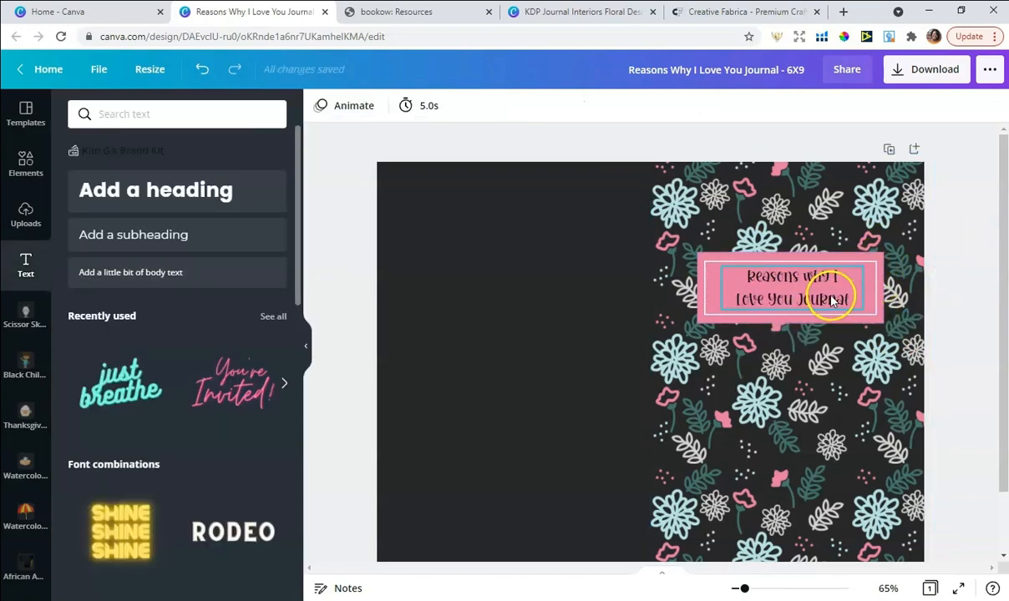
Step: Tighten the line spacing between the two lines of the title
left_click(831, 301)
left_click(840, 299)
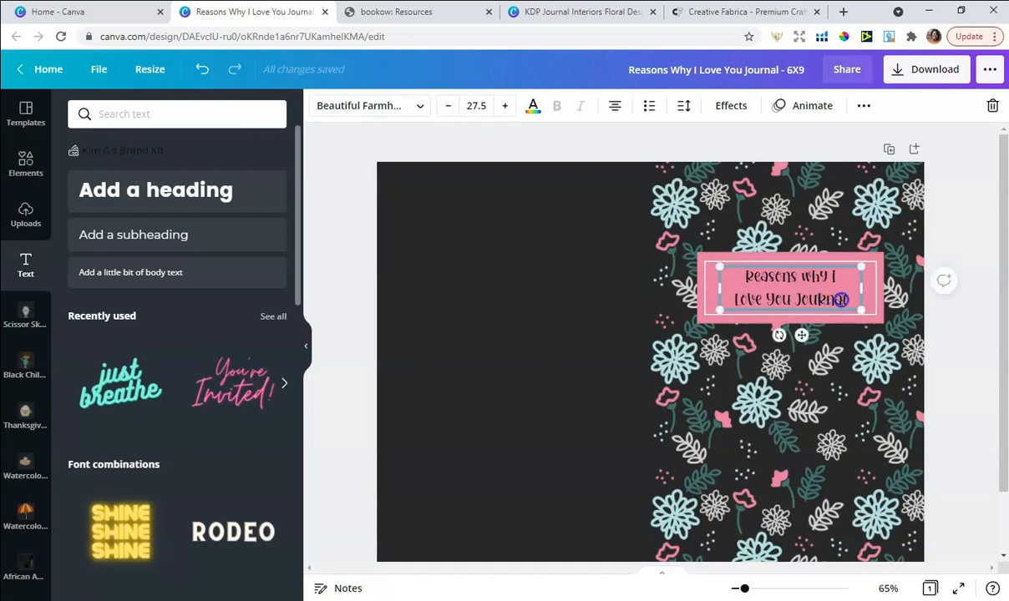
left_click(686, 107)
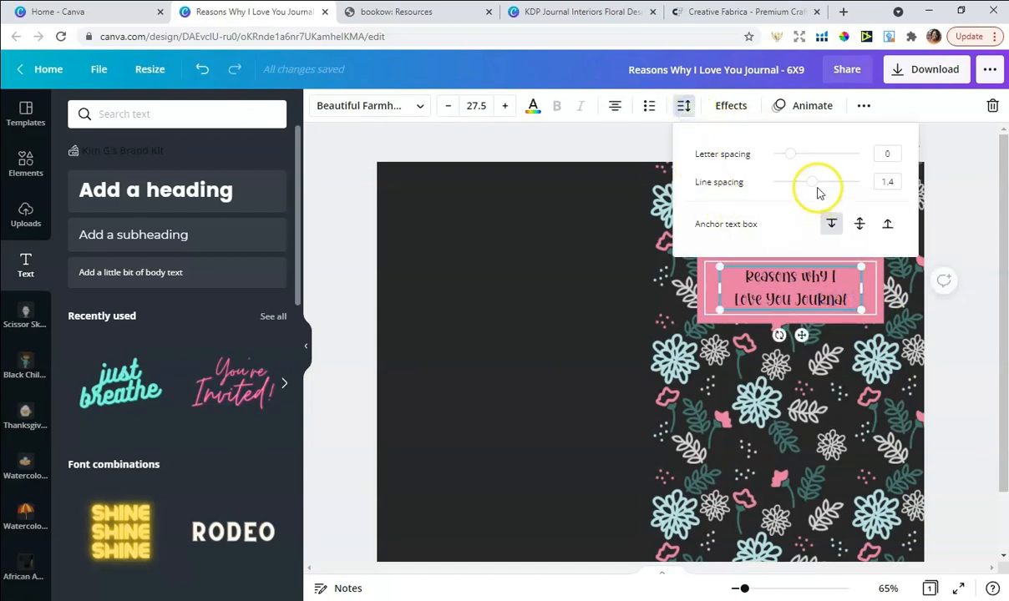
left_click_drag(812, 184, 780, 182)
left_click(960, 202)
left_click(808, 293)
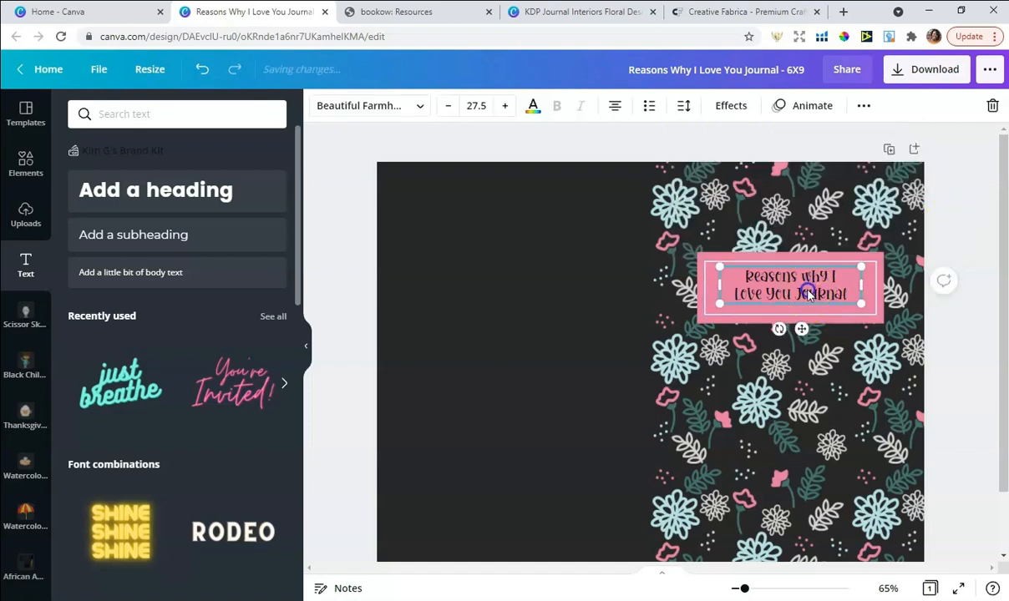
Step: Try the Vintage Moon and Afternoon Christmas Reg fonts on the title text
left_click(835, 299)
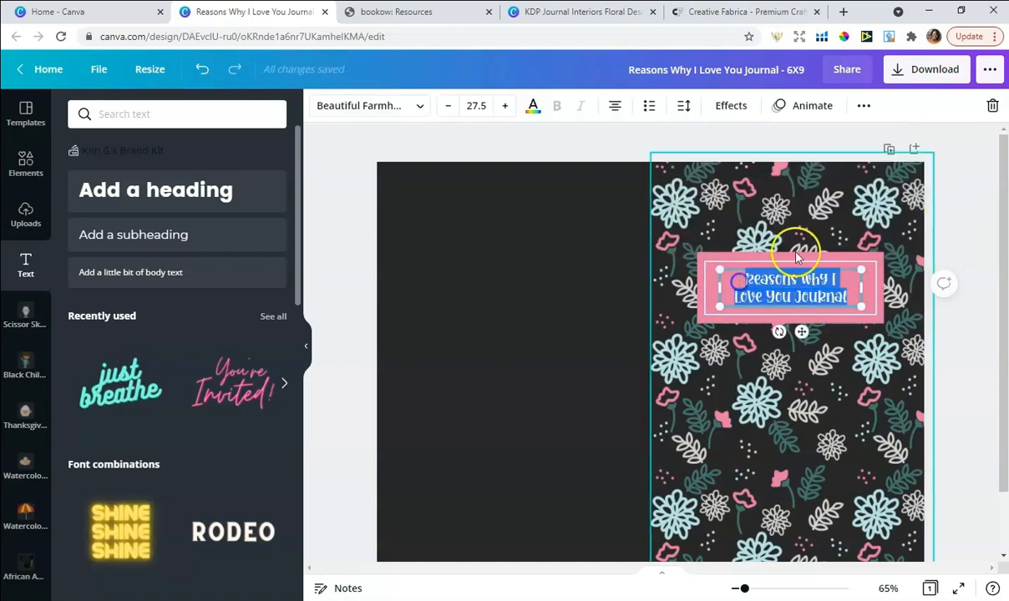
left_click(422, 106)
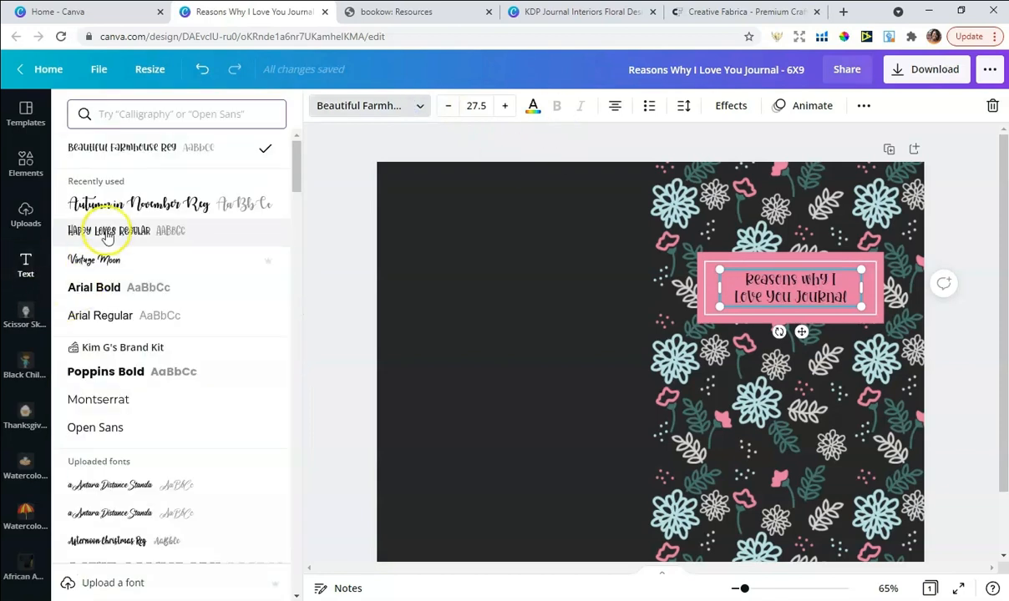
left_click(115, 261)
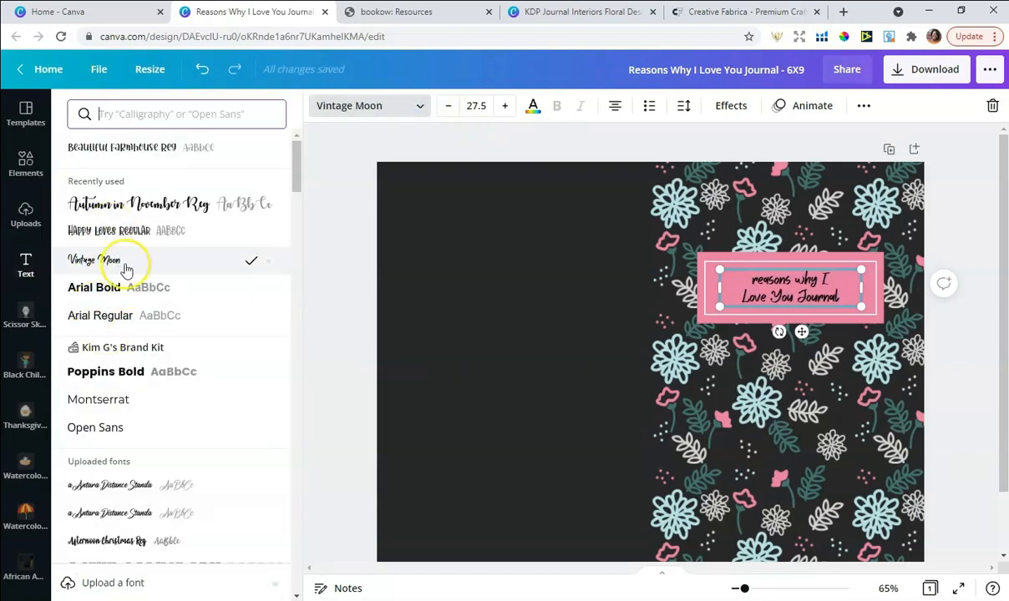
scroll(160, 312, "down", 3)
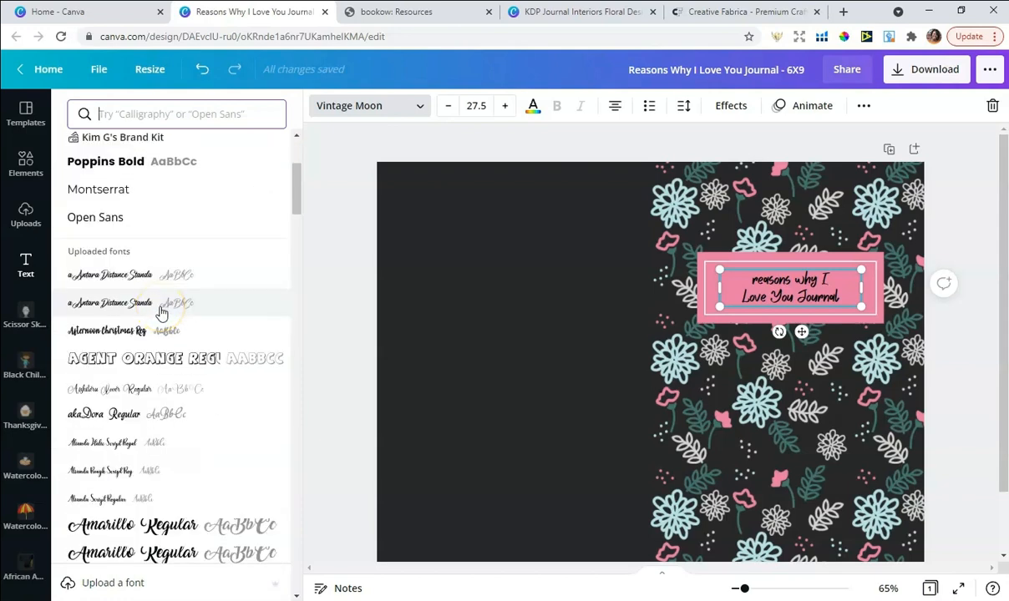
scroll(159, 313, "down", 1)
left_click(135, 262)
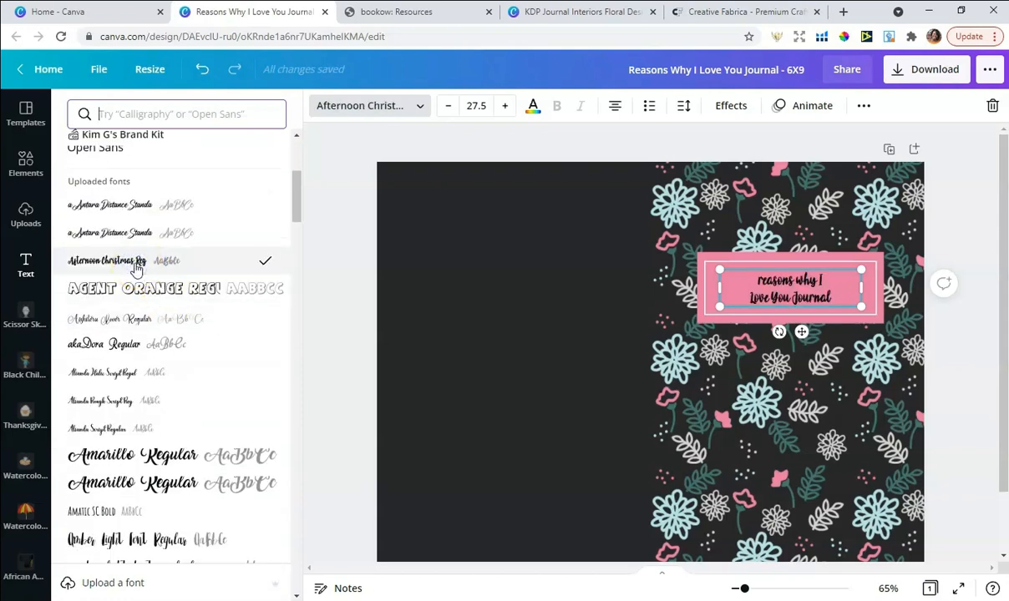
Step: Change the title's font to Ask Why Regular from the uploaded fonts
scroll(147, 333, "down", 4)
scroll(146, 335, "up", 3)
scroll(145, 334, "up", 1)
scroll(146, 335, "down", 7)
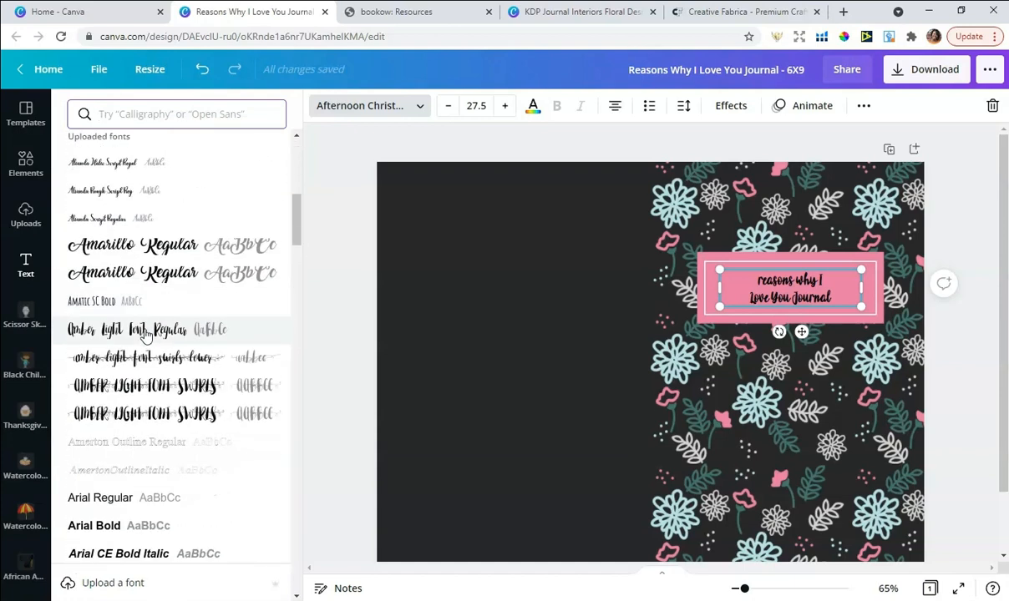
left_click(143, 305)
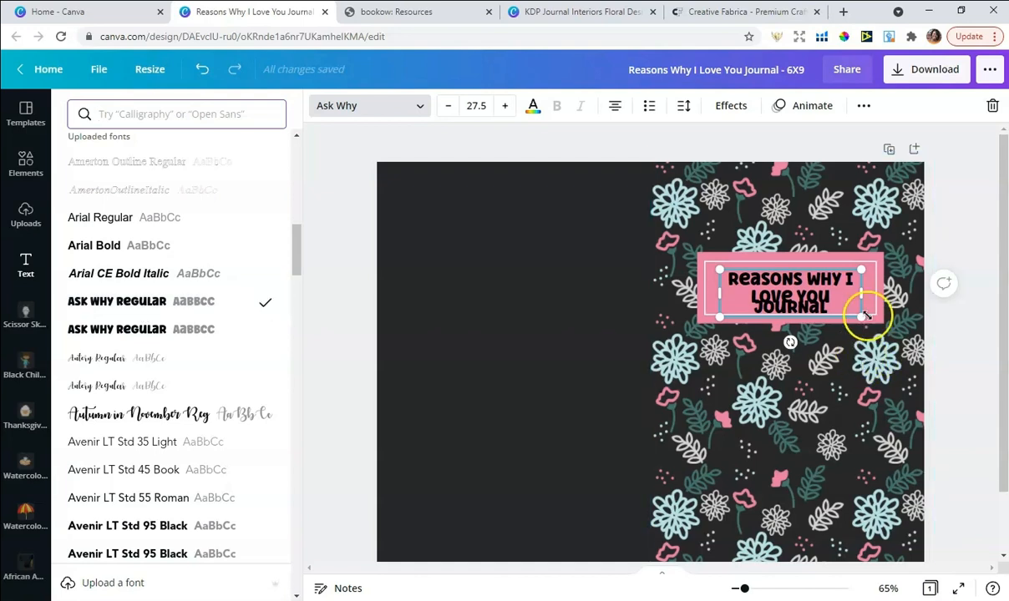
Step: Widen the title's text box so the text fits on two lines, and centre it within the white frame
left_click_drag(866, 297, 827, 292)
left_click(842, 269)
left_click(827, 283)
left_click(939, 228)
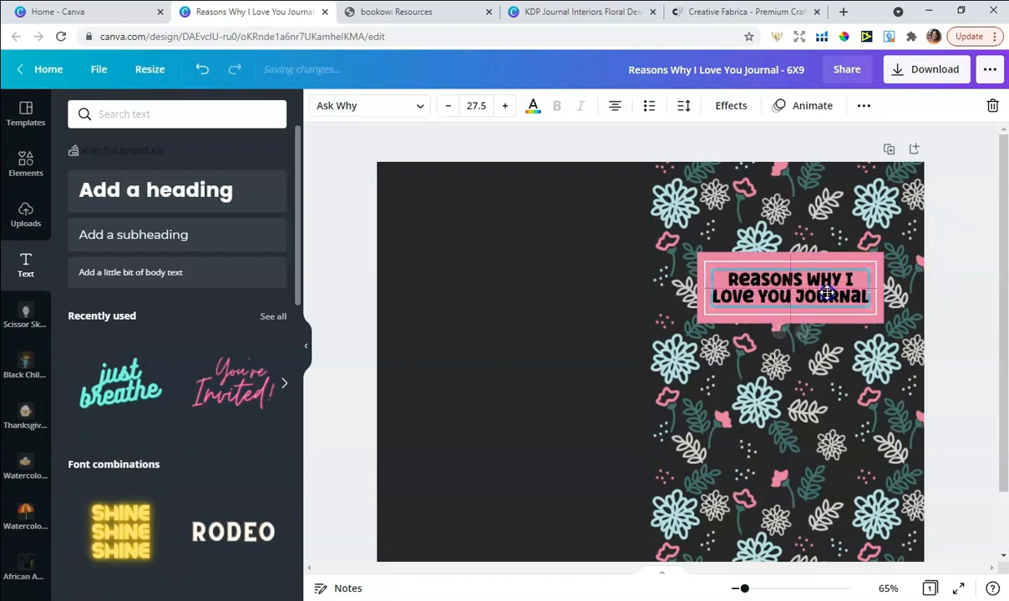
Step: Shrink the title slightly from its corners to leave more space inside the white frame
left_click_drag(706, 266, 720, 272)
left_click_drag(866, 306, 861, 298)
left_click(947, 266)
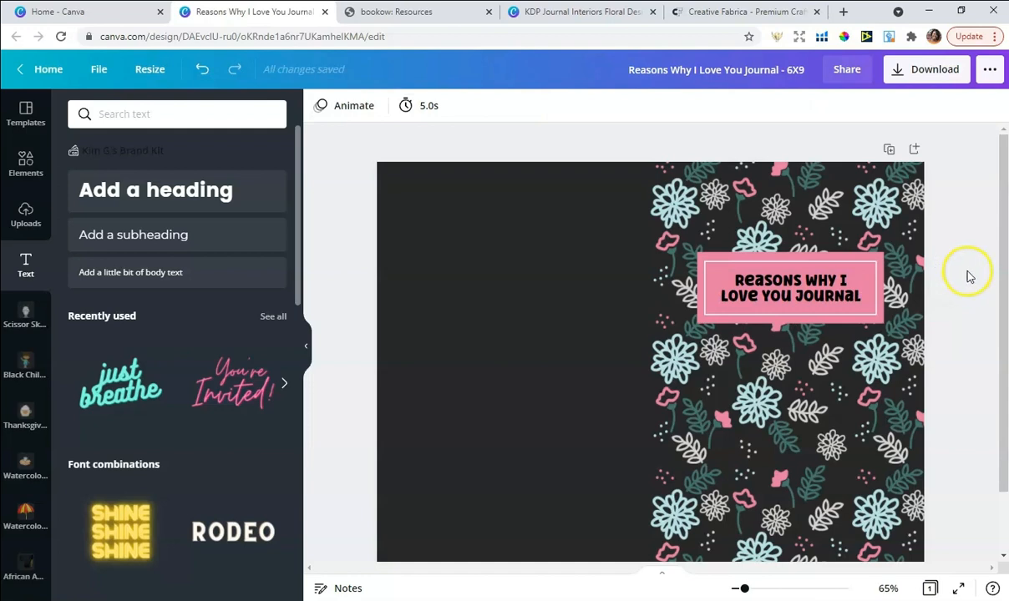
Step: Search the elements for "heart" and add the plain solid heart to the pink title block at a very small size
left_click(26, 162)
left_click_drag(184, 109, 84, 112)
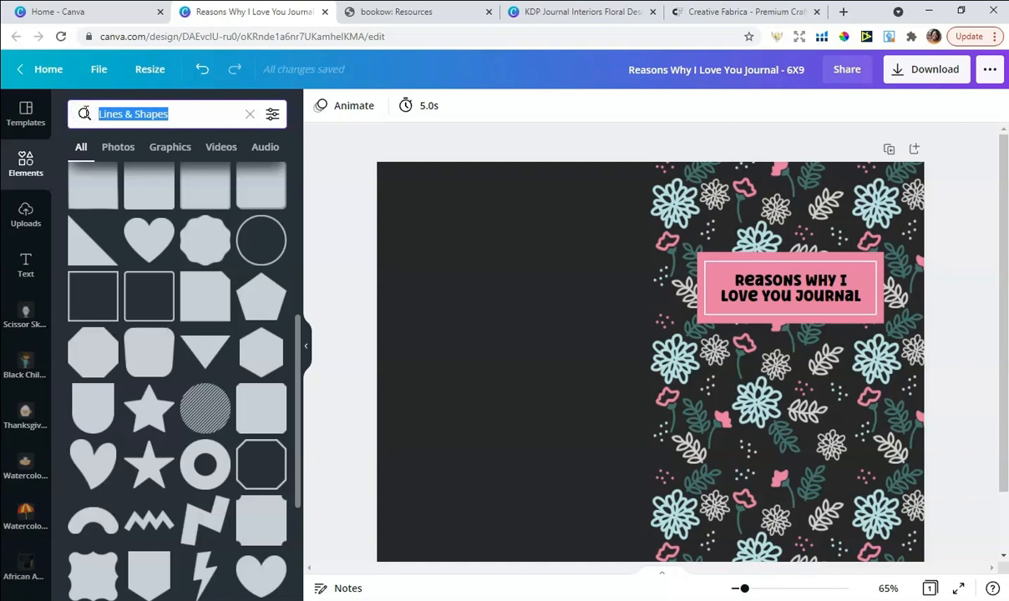
type("hearts")
key("BackSpace")
key("Return")
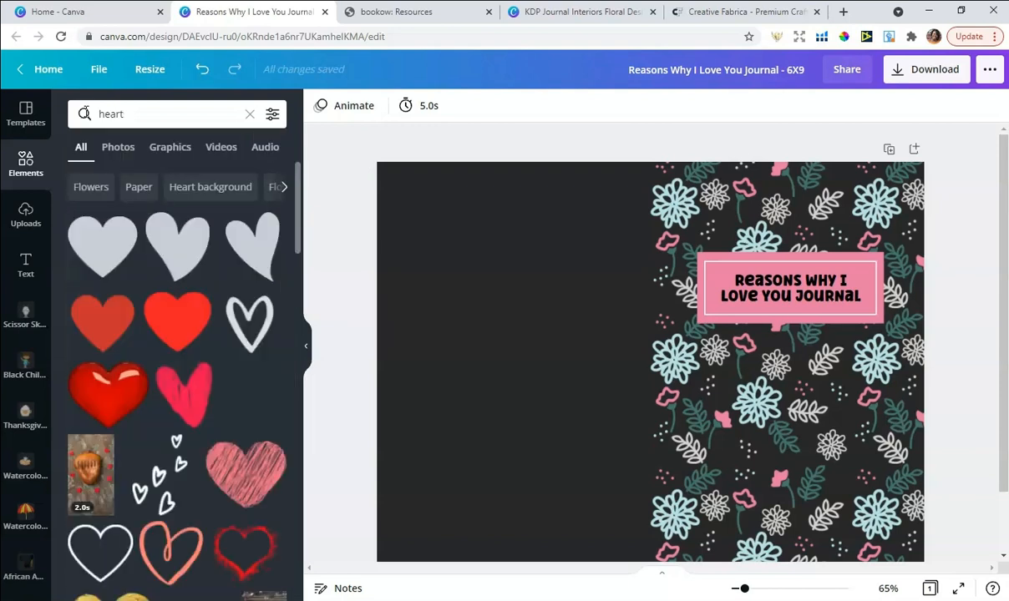
left_click(91, 251)
left_click_drag(524, 252, 732, 312)
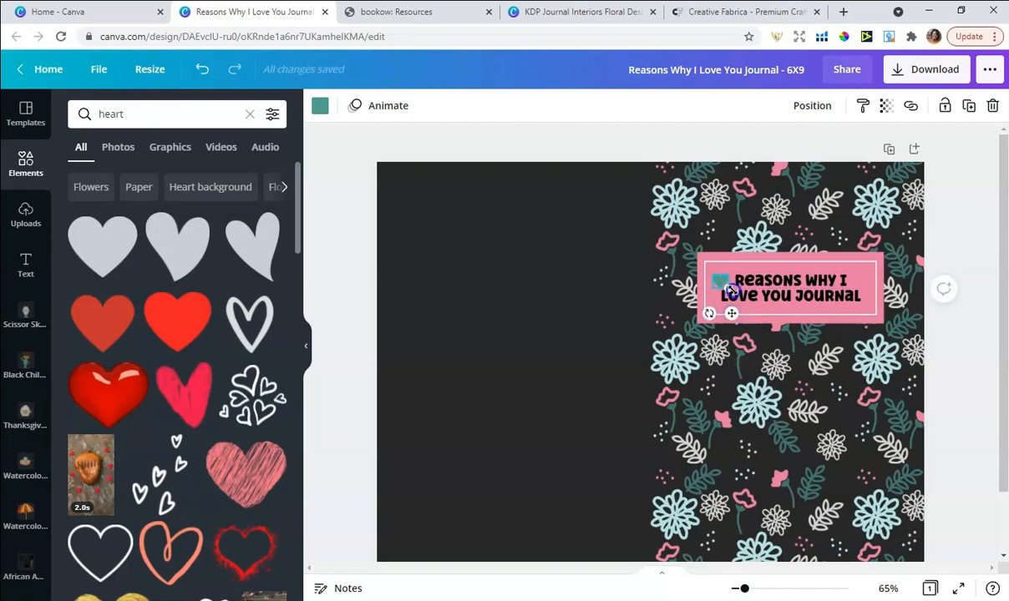
Step: Move the small heart above the title, centred on the upper edge of the white frame
left_click(907, 232)
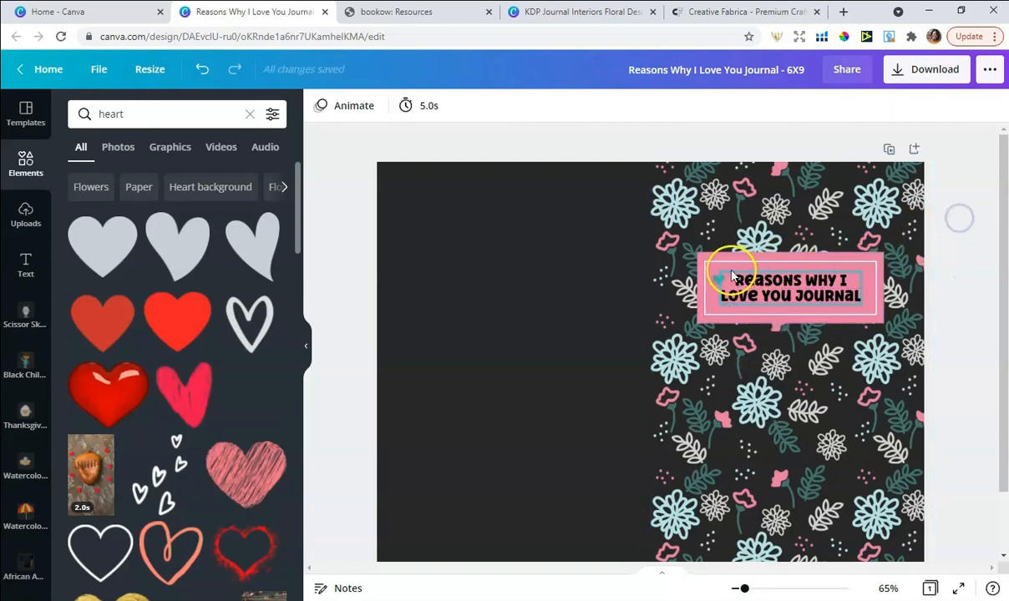
left_click_drag(719, 278, 802, 269)
left_click(949, 241)
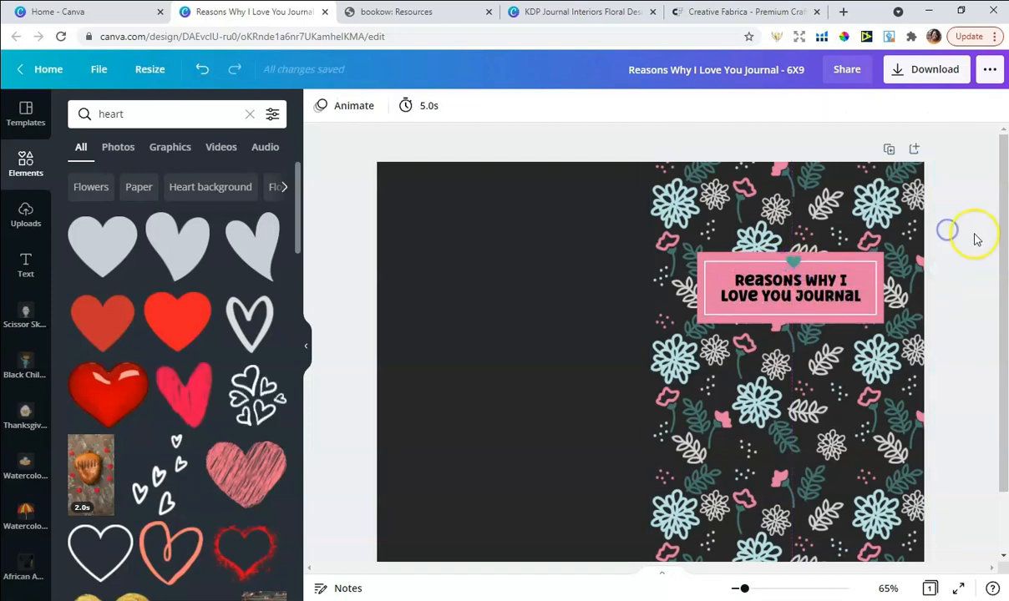
left_click(796, 267)
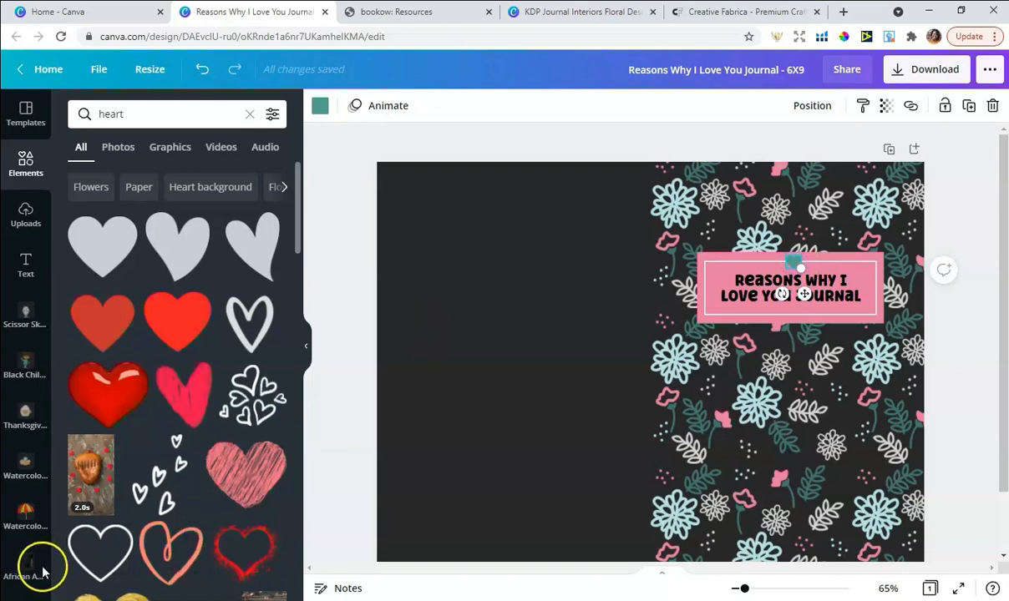
left_click(957, 217)
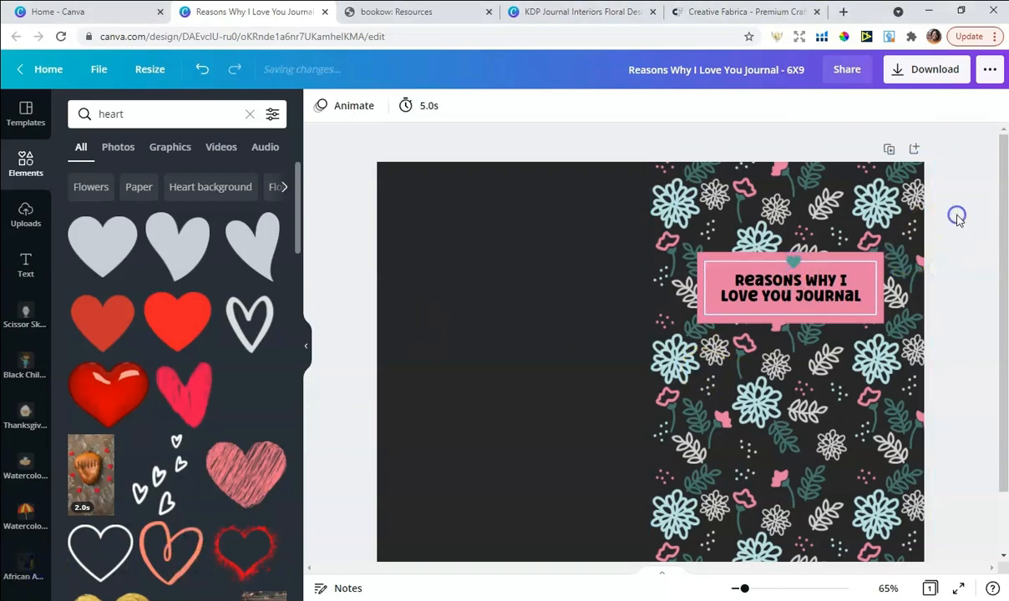
Step: Recolour the small heart with the light blue from the document colours
left_click(796, 264)
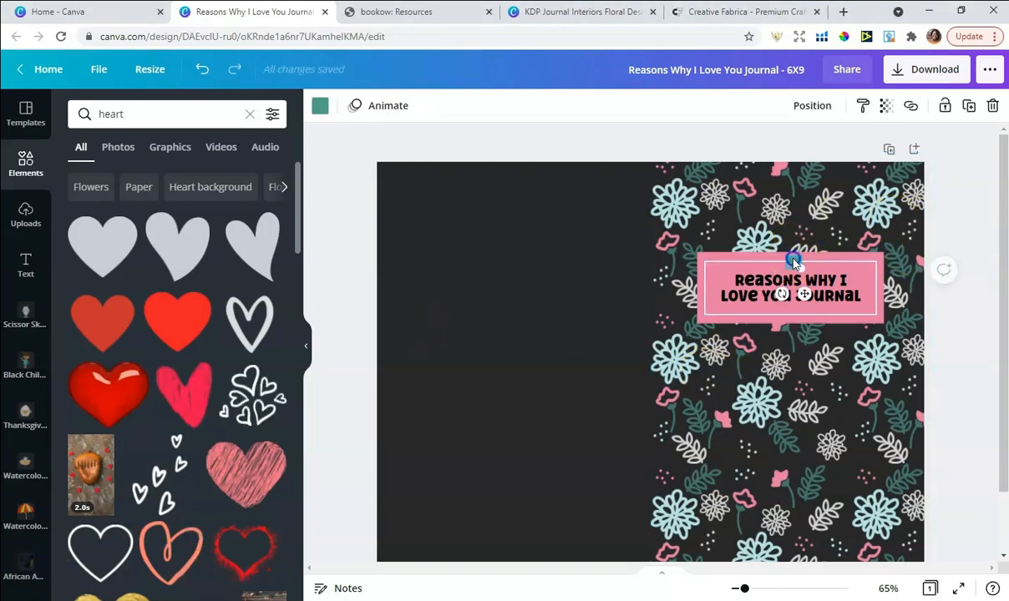
left_click(321, 107)
left_click(195, 317)
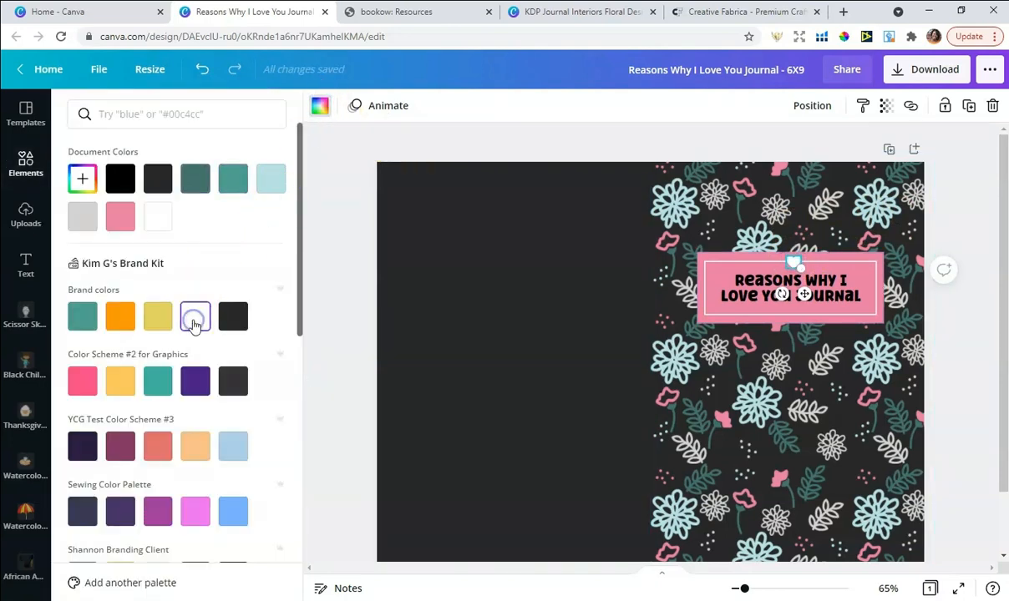
left_click(269, 190)
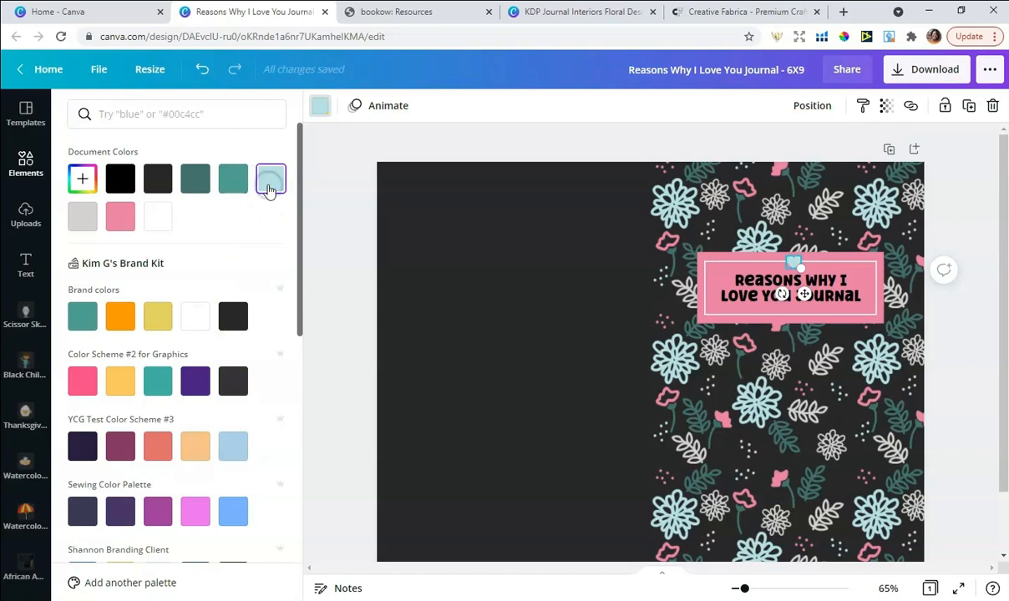
left_click(960, 205)
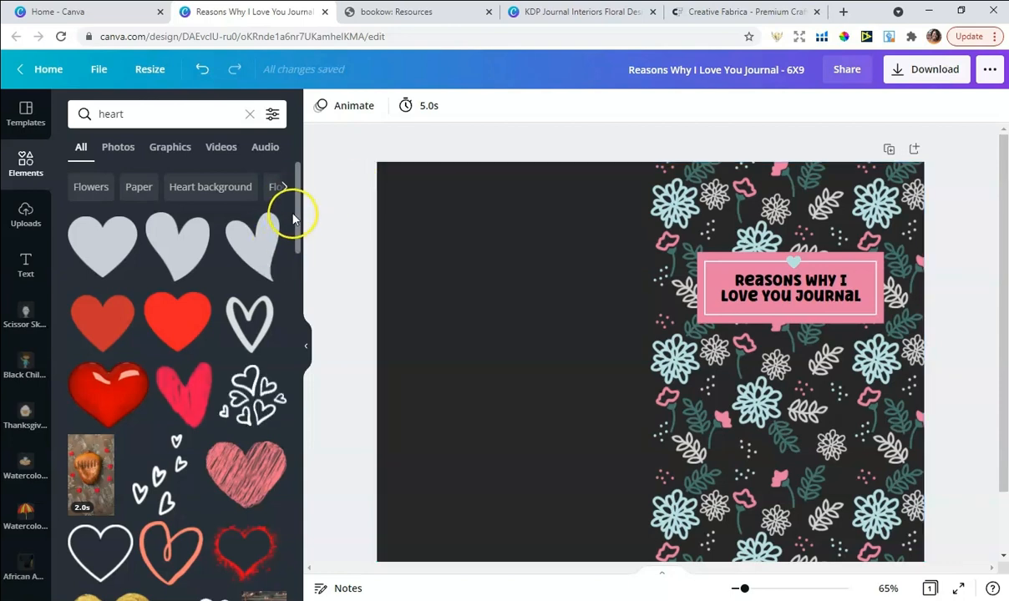
Step: Clear the heart search and search the elements for "dots pattern"
left_click(441, 203)
left_click(655, 272)
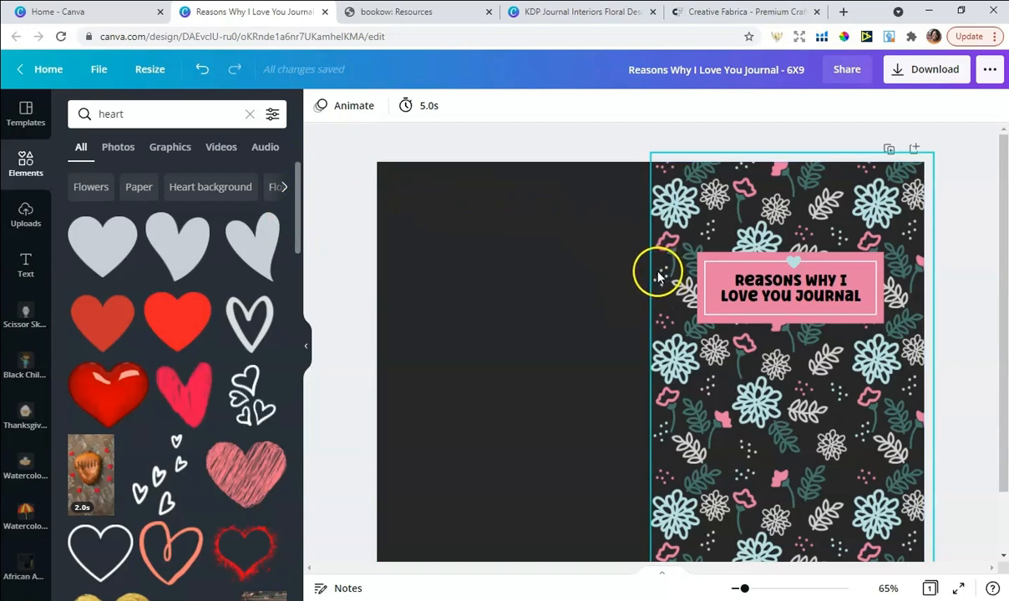
left_click(250, 119)
left_click(26, 158)
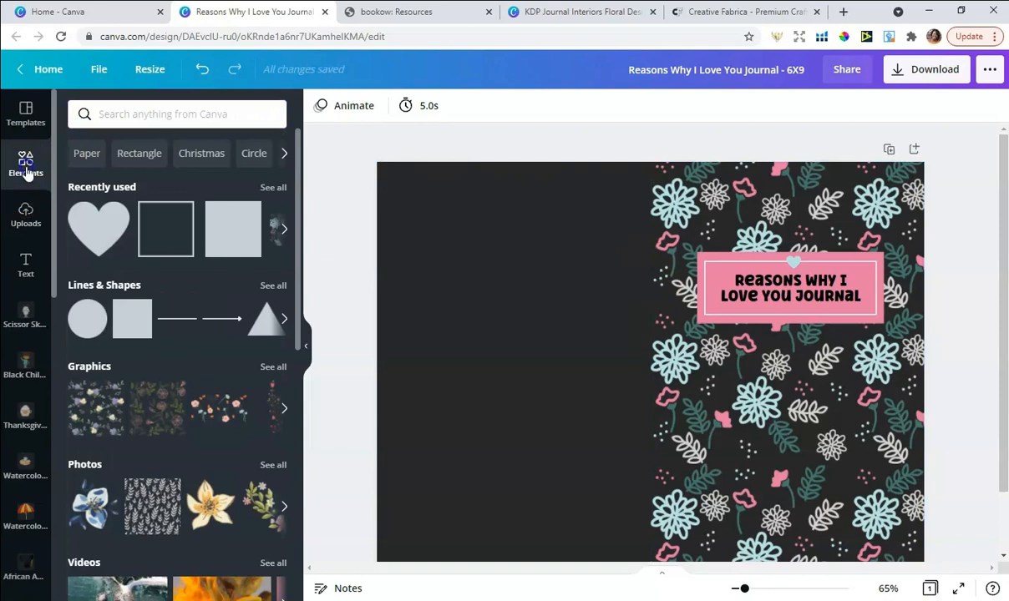
left_click(121, 117)
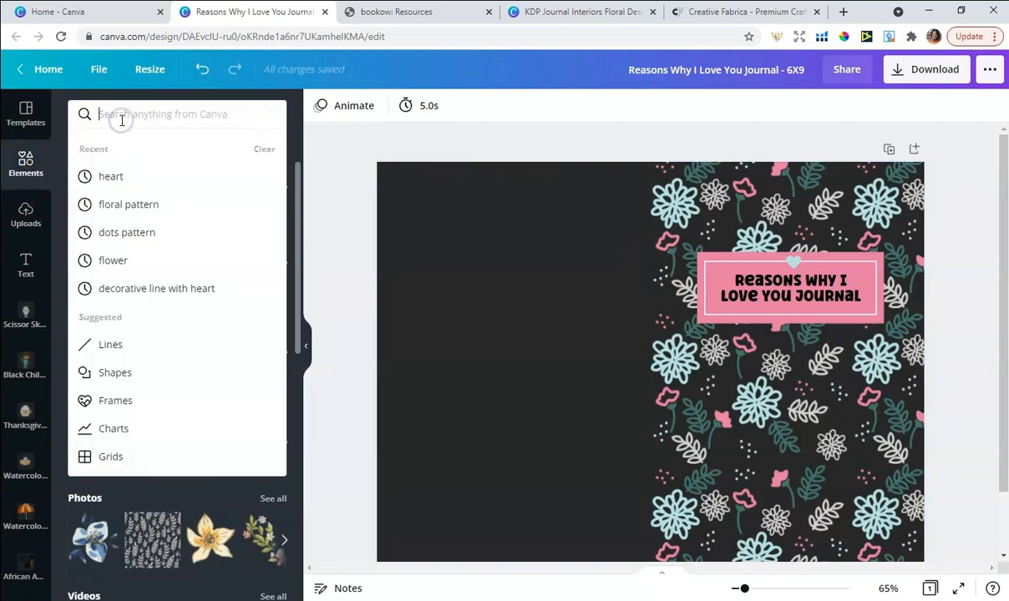
type("dots pattern")
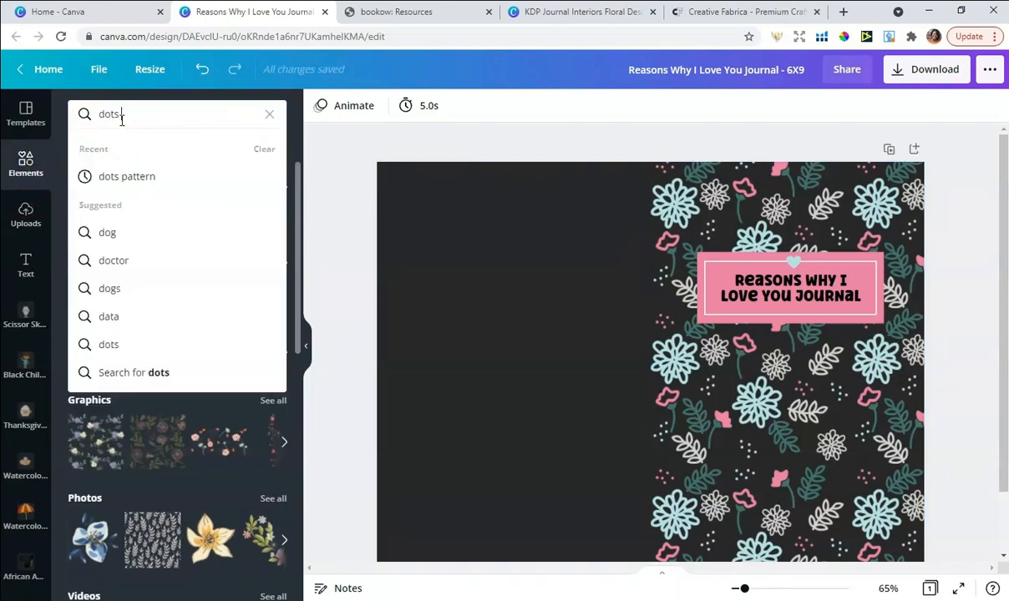
key("Return")
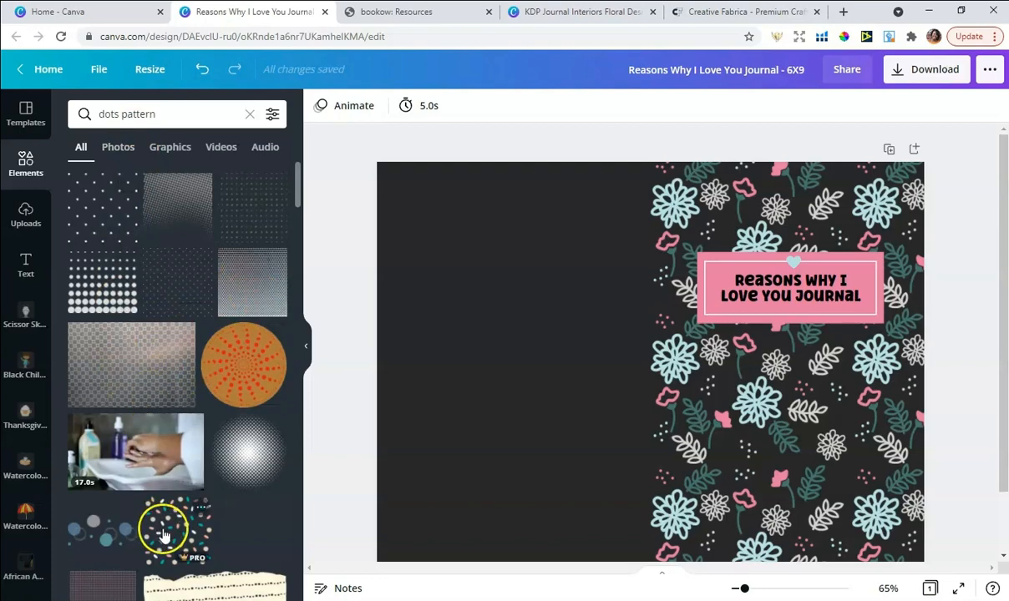
Step: Add the free green dot grid pattern at the back cover's upper corner and enlarge it to span the back cover's width
scroll(167, 501, "down", 5)
scroll(188, 440, "down", 4)
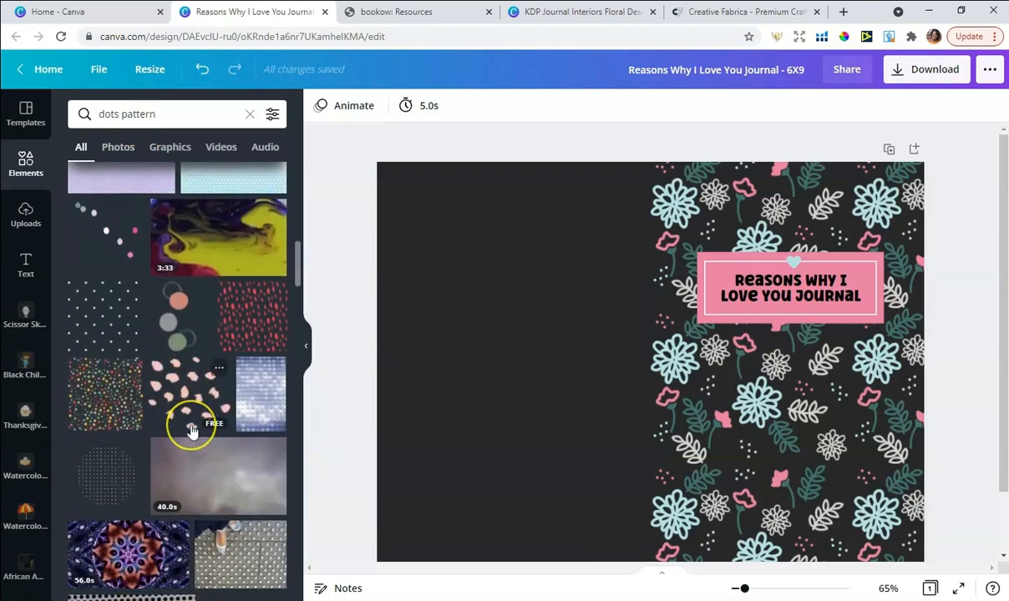
scroll(192, 431, "up", 9)
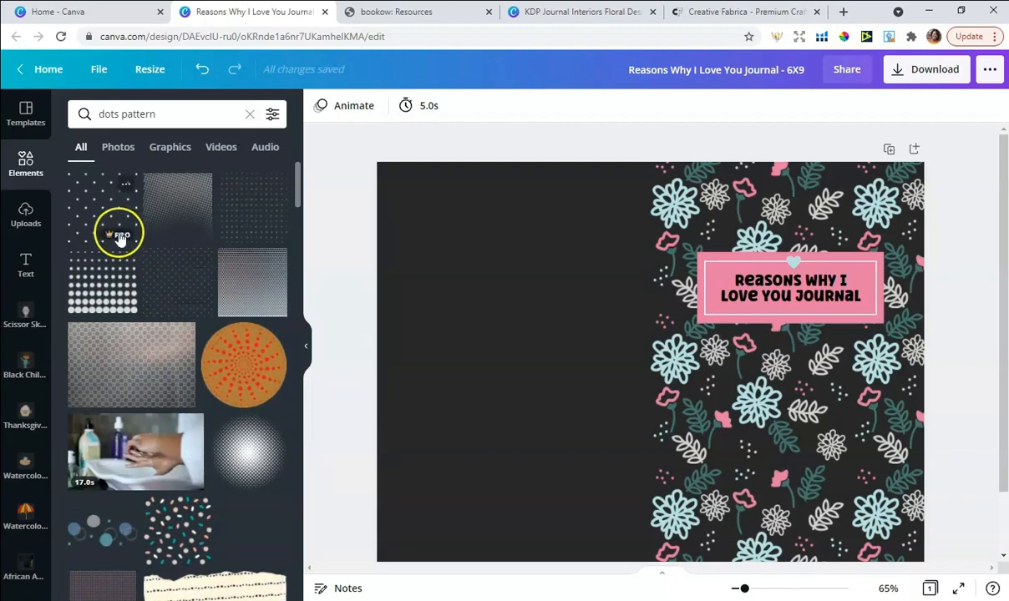
left_click(236, 221)
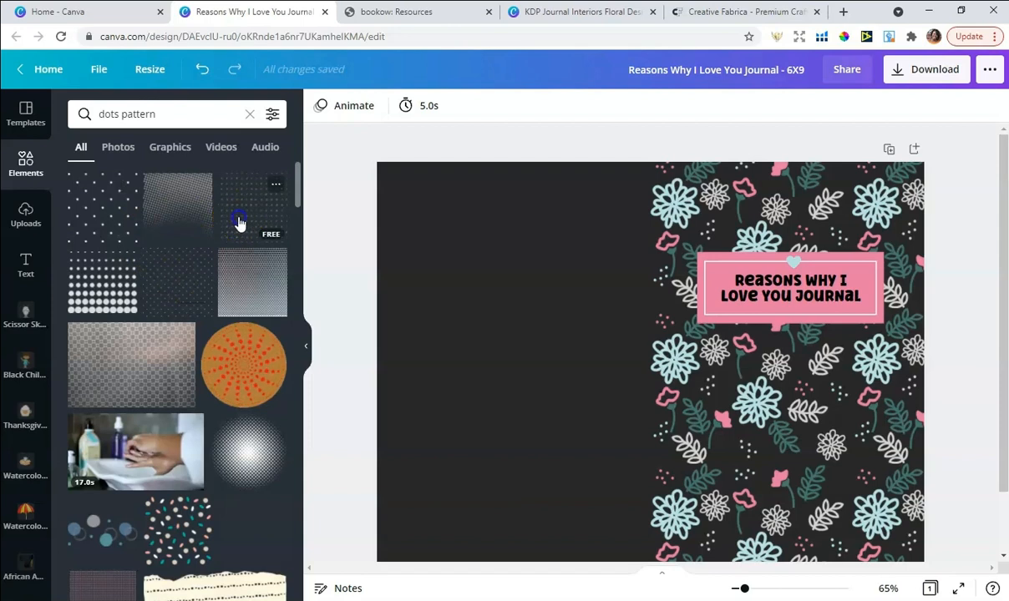
left_click_drag(618, 333, 418, 204)
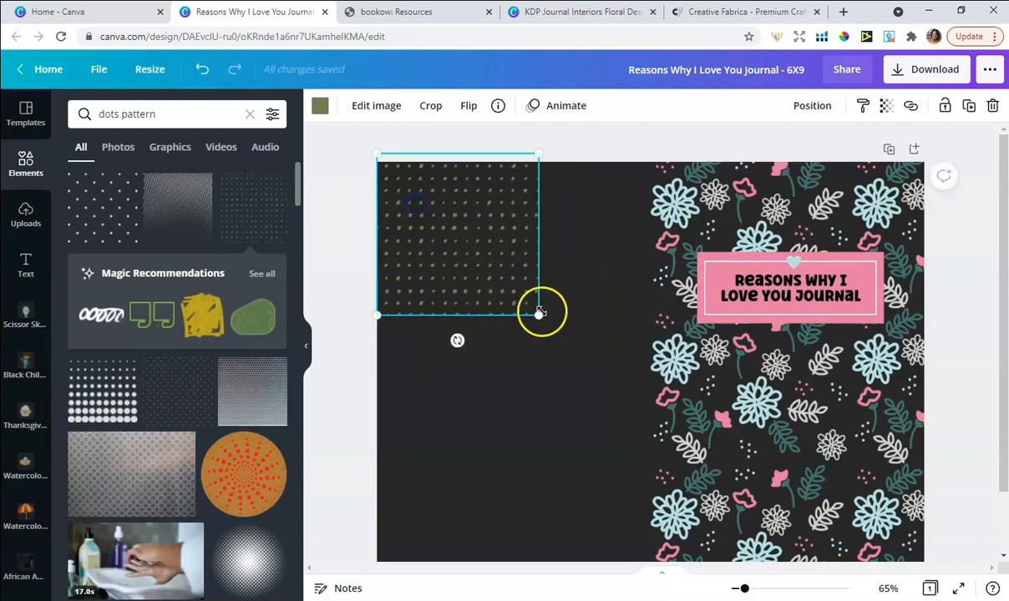
left_click_drag(540, 317, 673, 407)
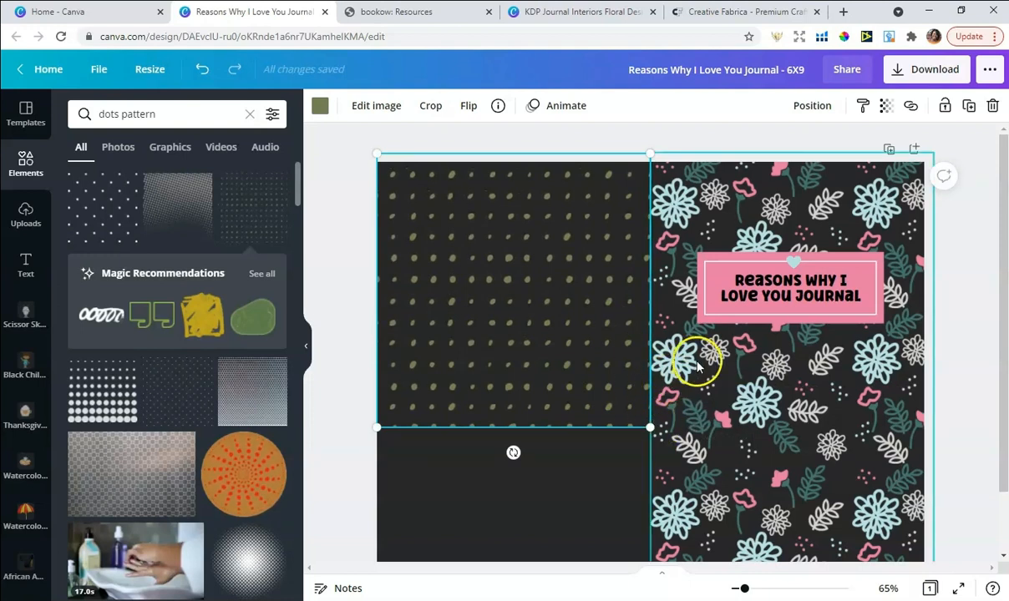
Step: Recolour the dot pattern on the back cover white
left_click(321, 107)
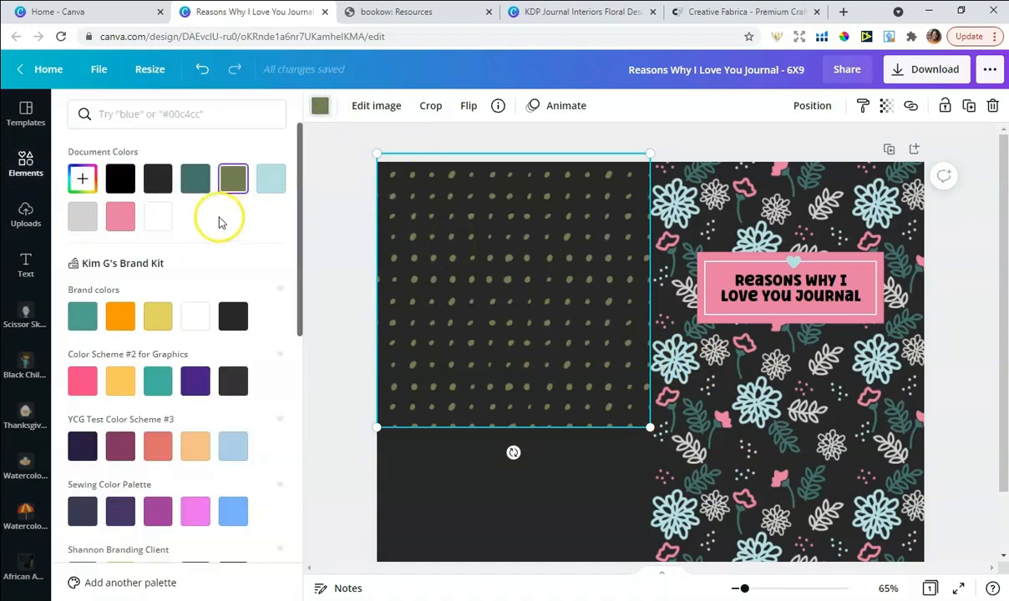
left_click(158, 216)
left_click(327, 221)
left_click(503, 287)
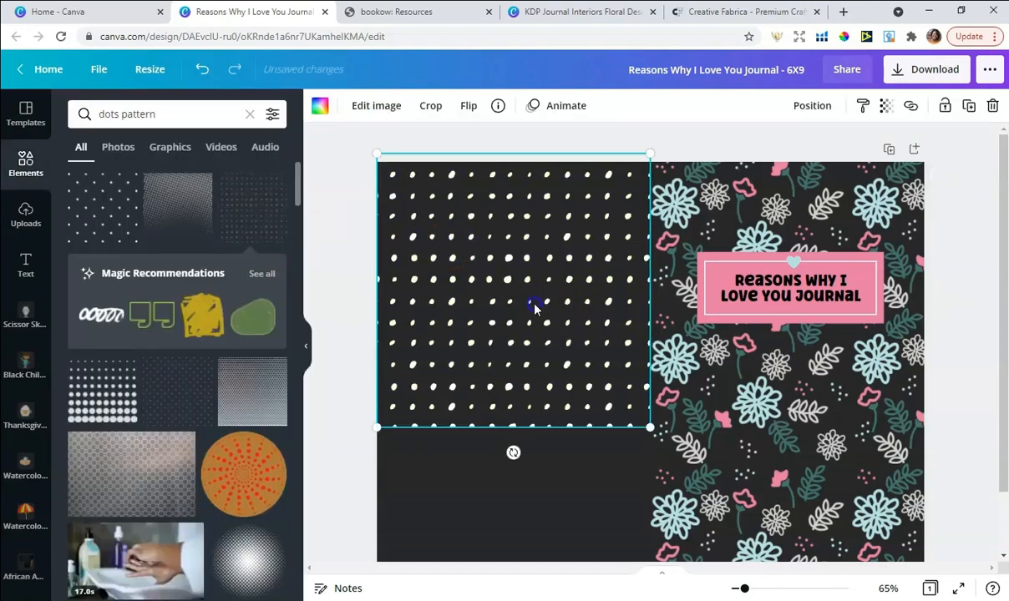
Step: Duplicate the white dot pattern and place the copy directly below the original to fill the rest of the back cover
left_click(969, 106)
left_click_drag(583, 254, 529, 500)
left_click(337, 385)
left_click(533, 498)
left_click(446, 423)
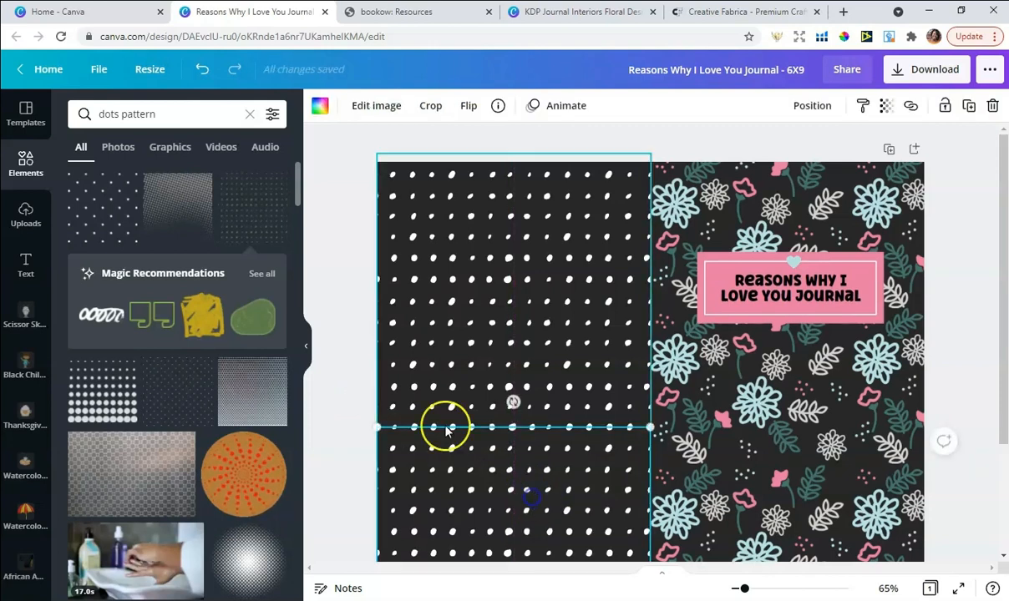
left_click(342, 399)
left_click(539, 472)
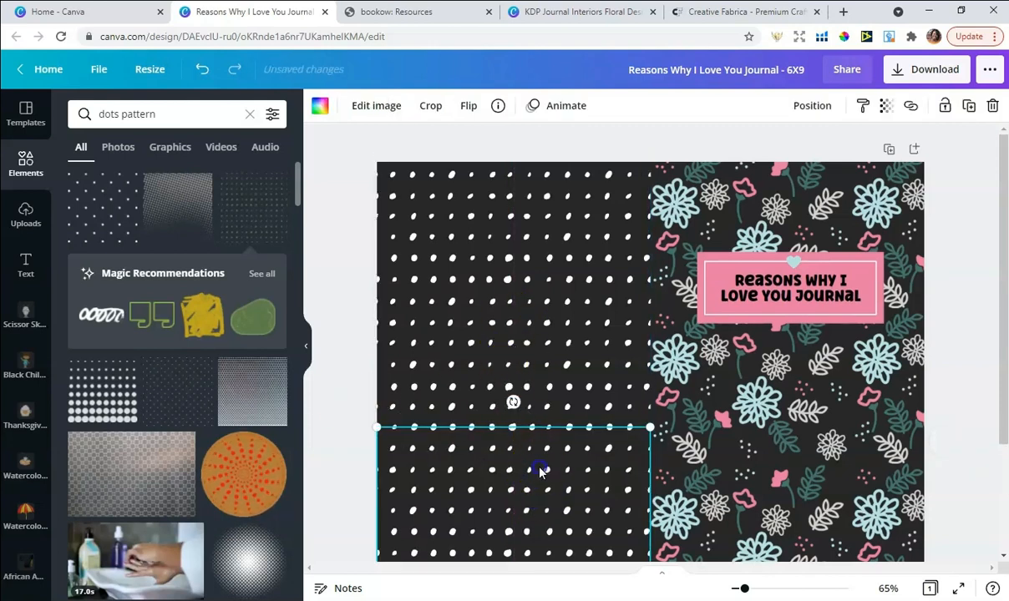
Step: Flip the lower dot pattern copy horizontally and vertically
left_click(470, 105)
left_click(502, 150)
left_click(504, 168)
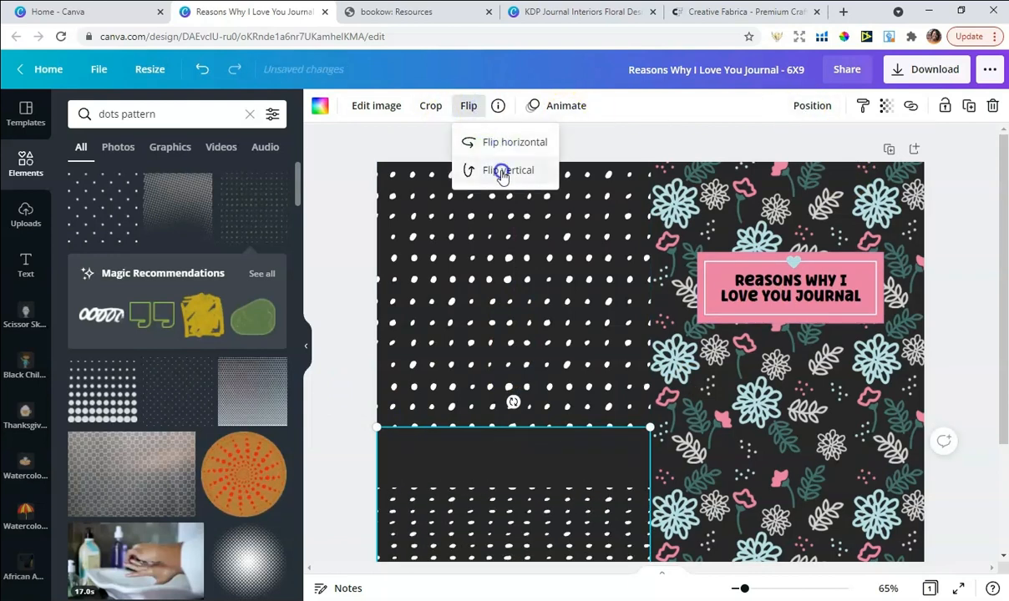
Step: Remove both irregular white dot patterns from the back cover
left_click(343, 220)
left_click(509, 458)
left_click_drag(508, 458, 509, 455)
left_click(349, 358)
left_click(492, 285)
left_click(992, 106)
left_click(522, 462)
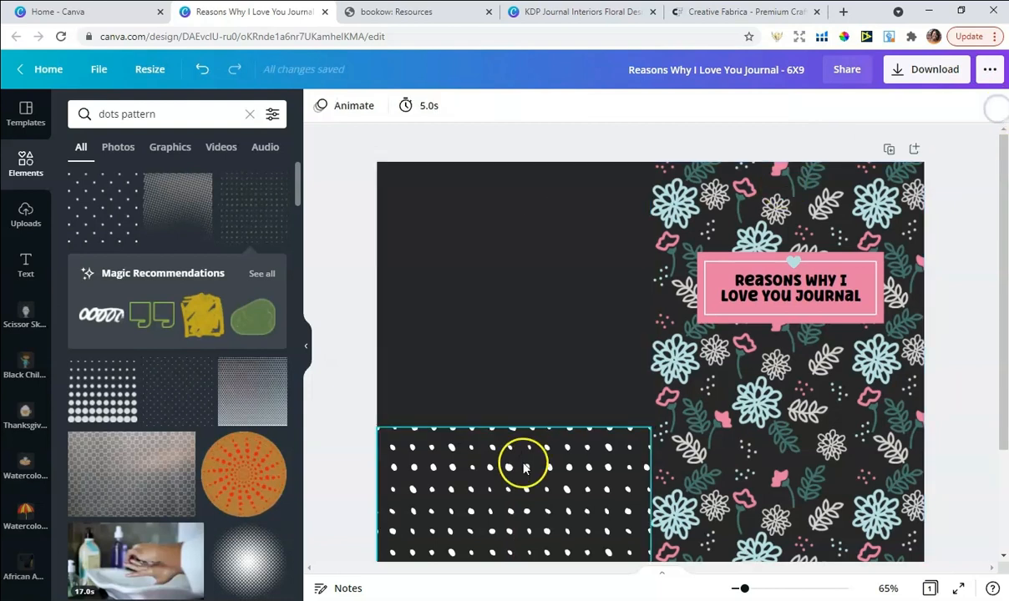
left_click(992, 106)
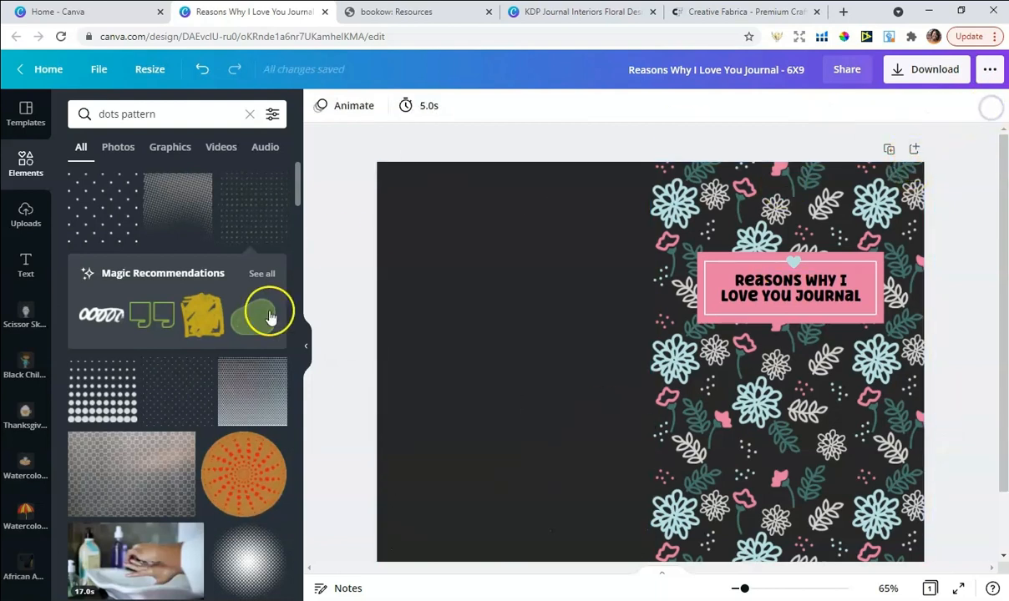
Step: Add the fine evenly spaced dot pattern at the back cover's upper corner, recolour it white and enlarge it to the cover's width
left_click(180, 395)
left_click_drag(601, 361, 418, 232)
left_click(321, 107)
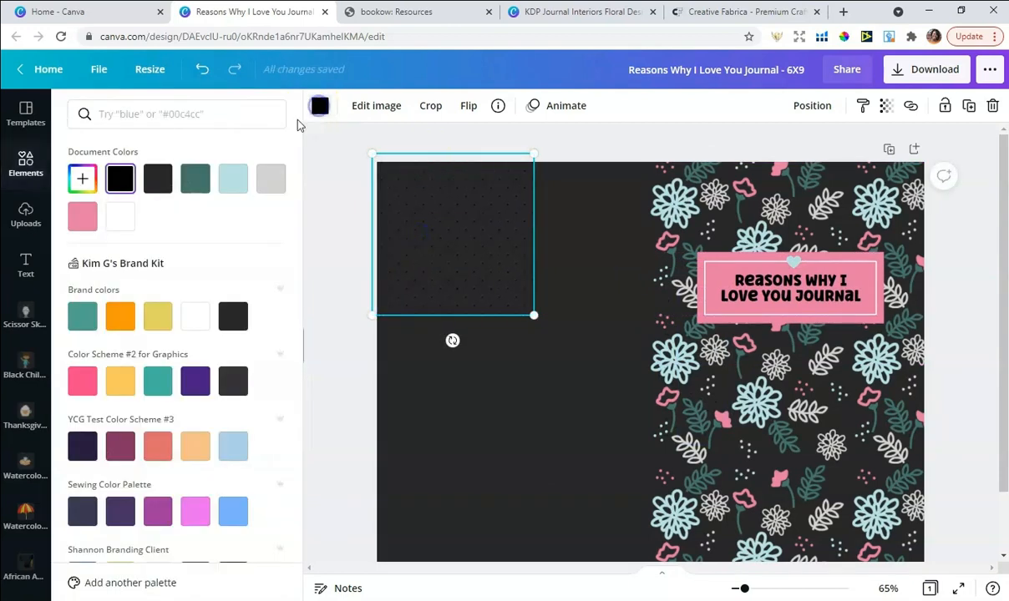
left_click(123, 221)
left_click_drag(534, 316, 652, 410)
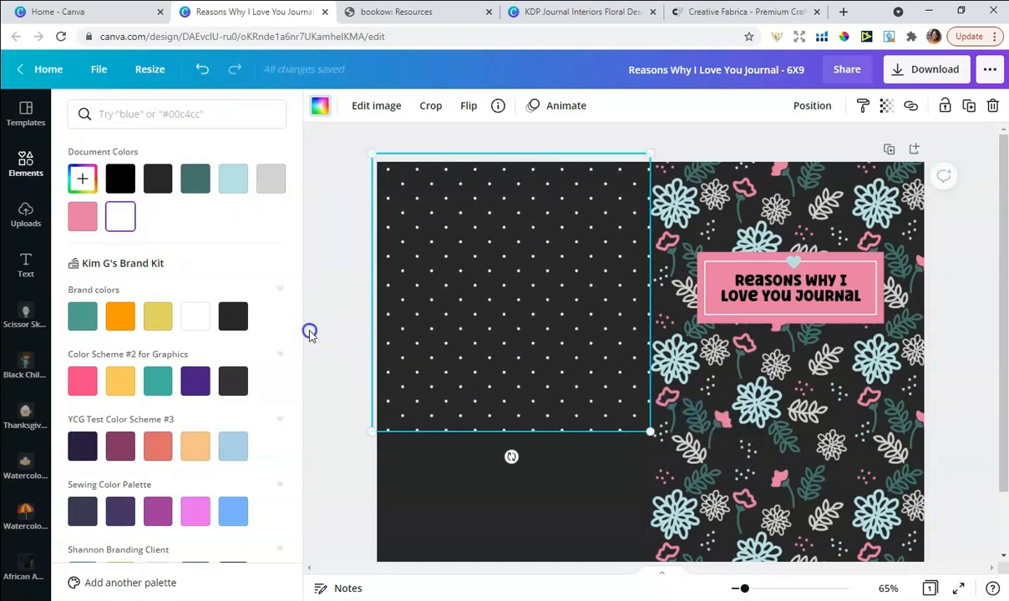
Step: Duplicate the fine white dot pattern and align the copy directly below the original to fill the back cover
left_click(478, 328)
left_click(969, 105)
left_click_drag(581, 254, 577, 529)
left_click(333, 354)
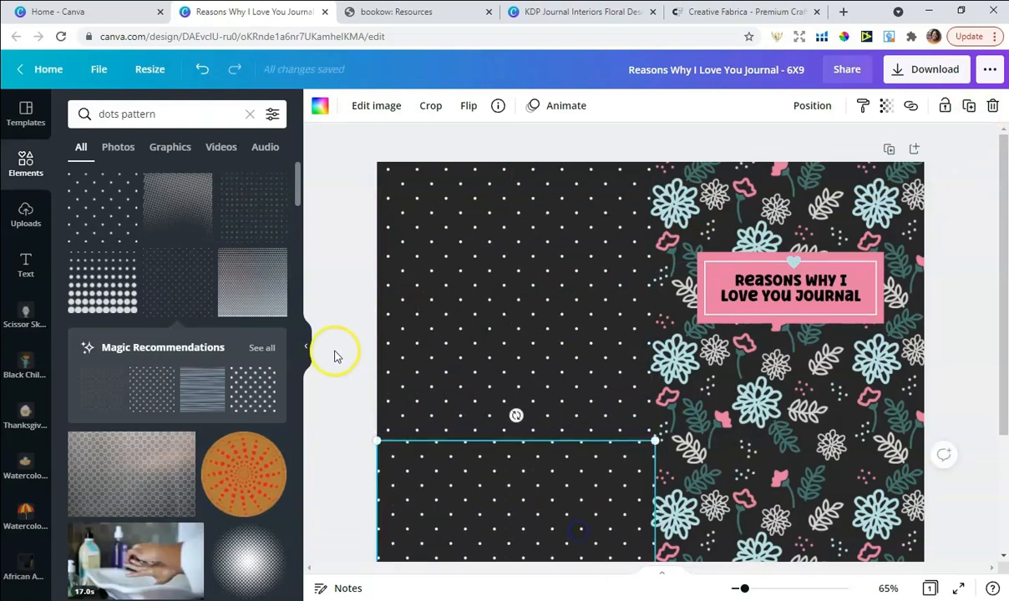
left_click(631, 470)
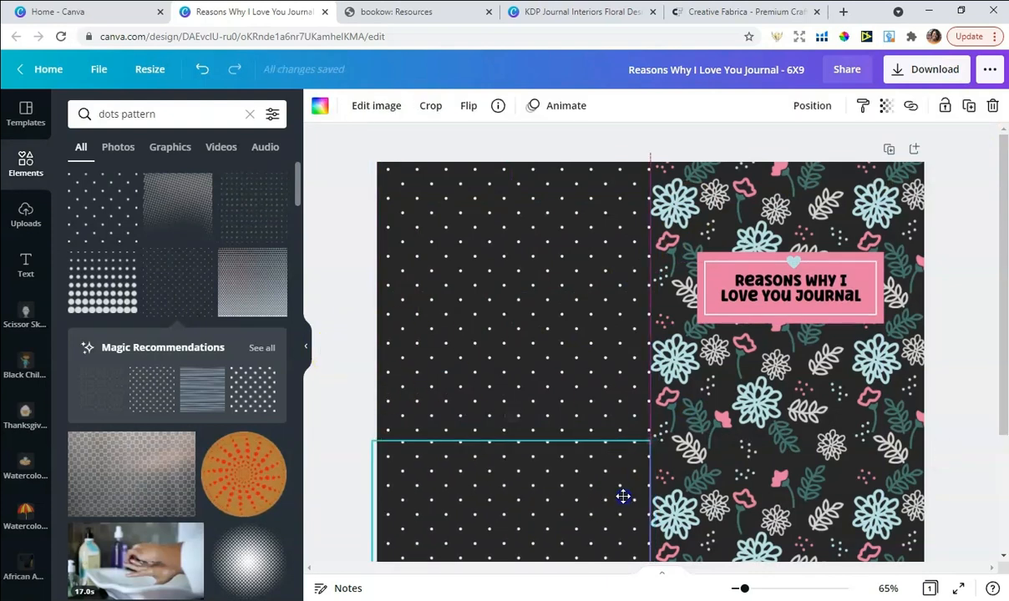
left_click(359, 334)
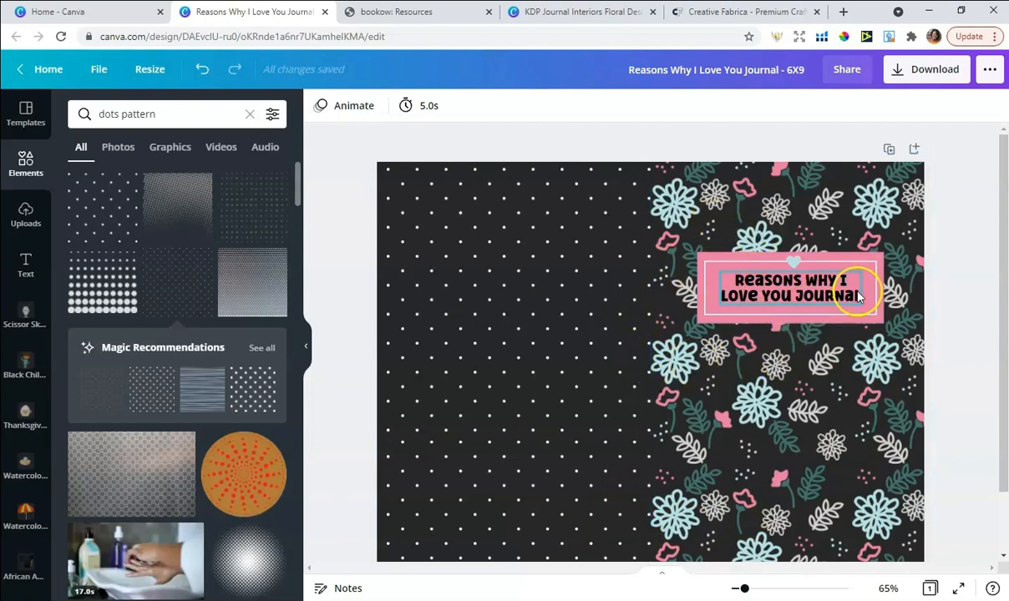
left_click(704, 312)
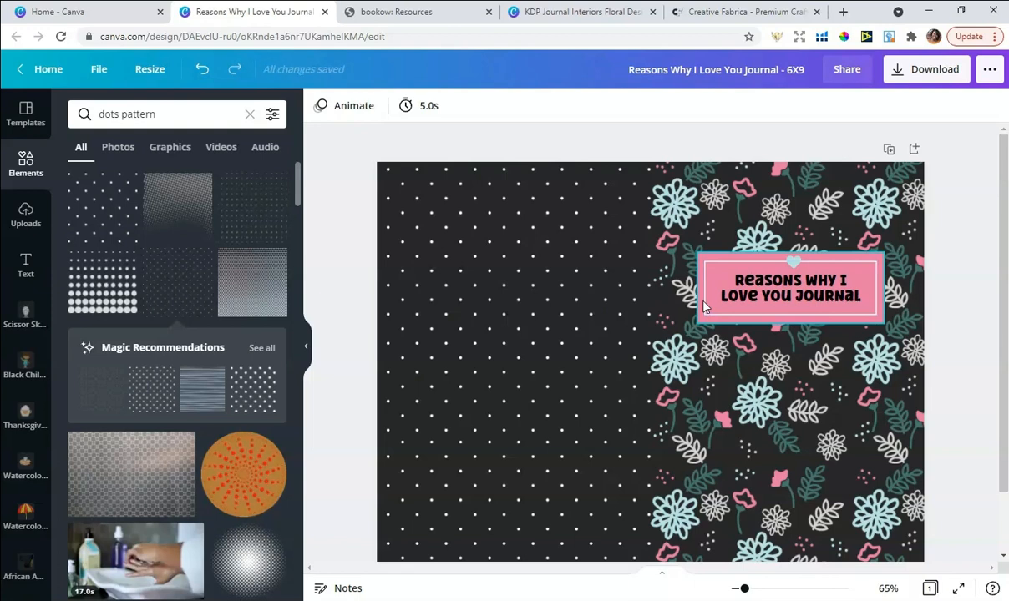
Step: On the bookow resources page, set the KDP Cover Template Generator to width 6, height 9 and page count 120
left_click(451, 12)
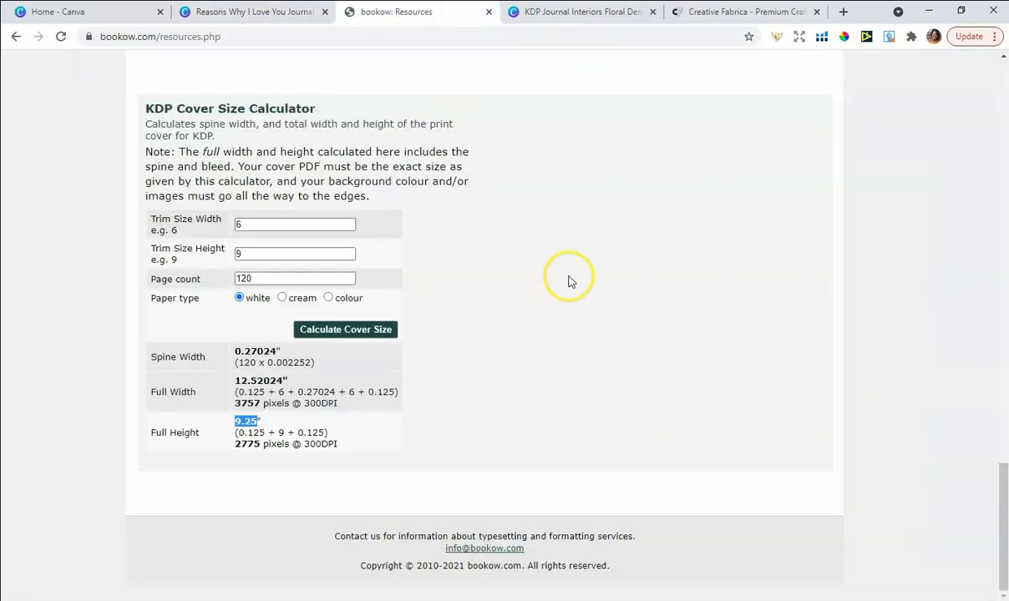
scroll(568, 281, "up", 15)
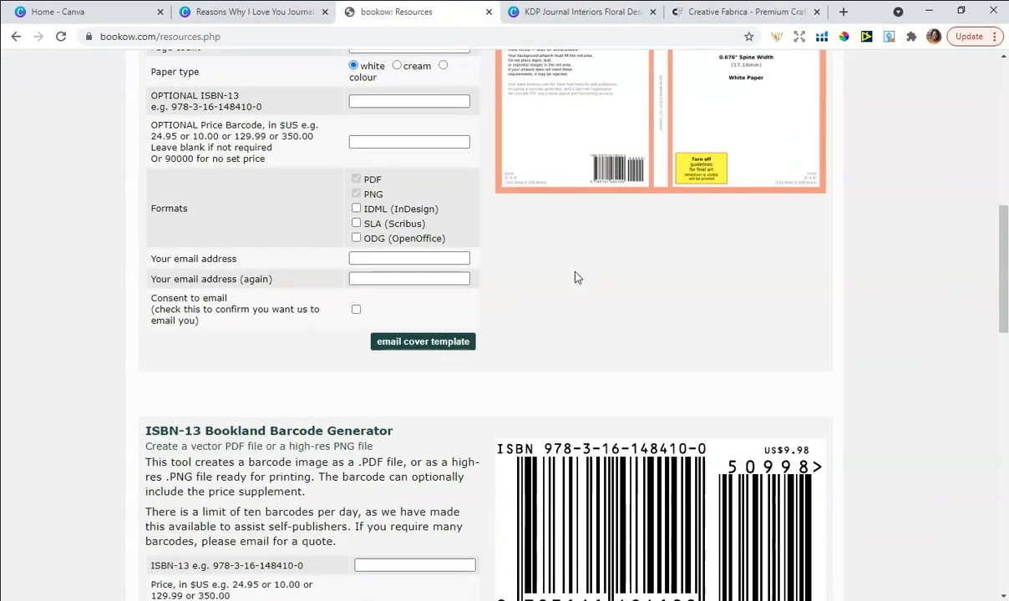
scroll(574, 277, "up", 6)
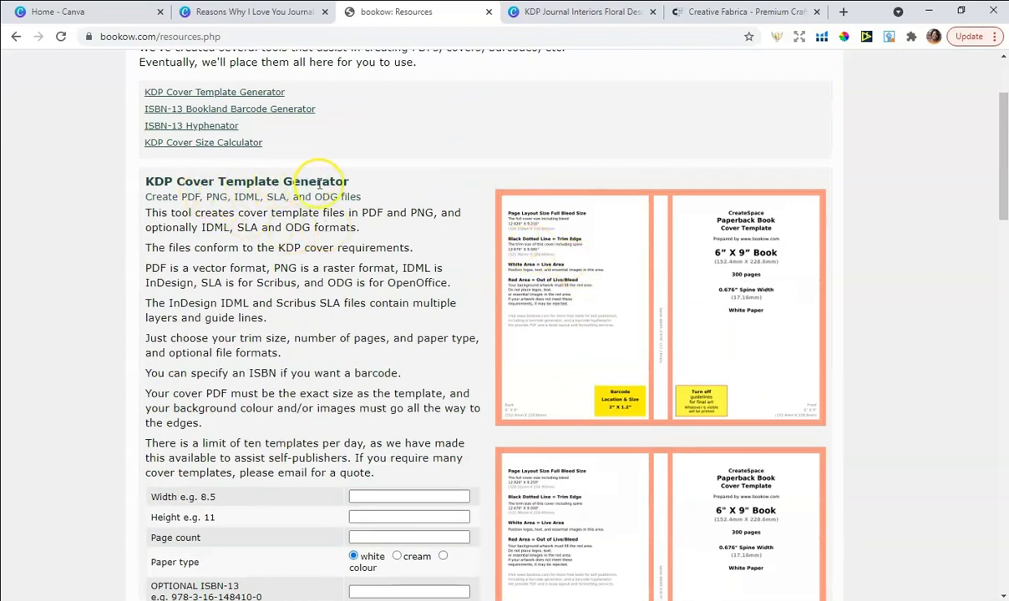
scroll(409, 186, "down", 4)
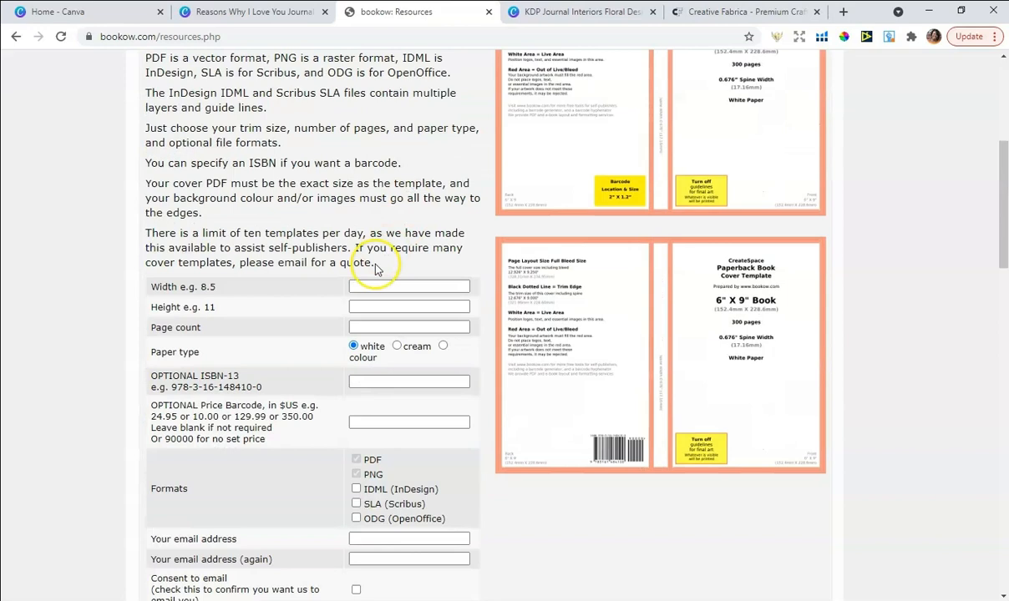
left_click(389, 286)
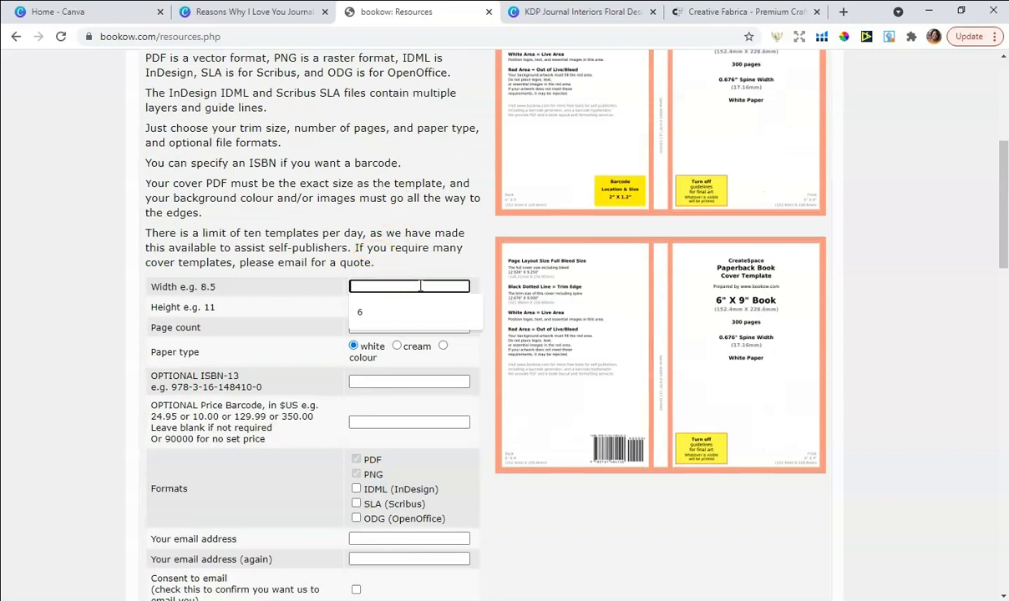
type("6")
left_click(373, 307)
left_click(373, 307)
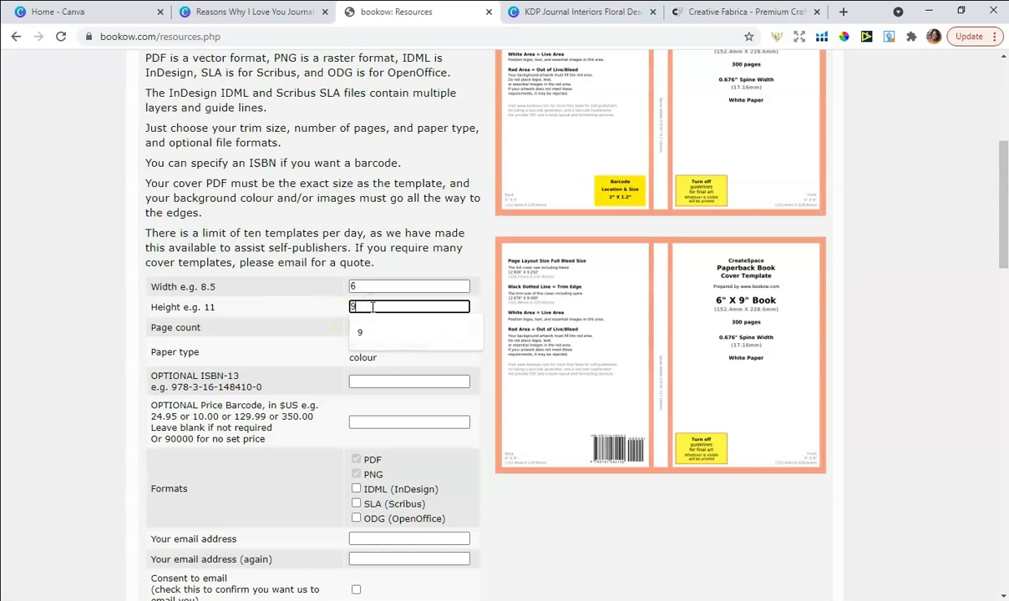
type("9")
left_click(390, 329)
type("120")
left_click(294, 334)
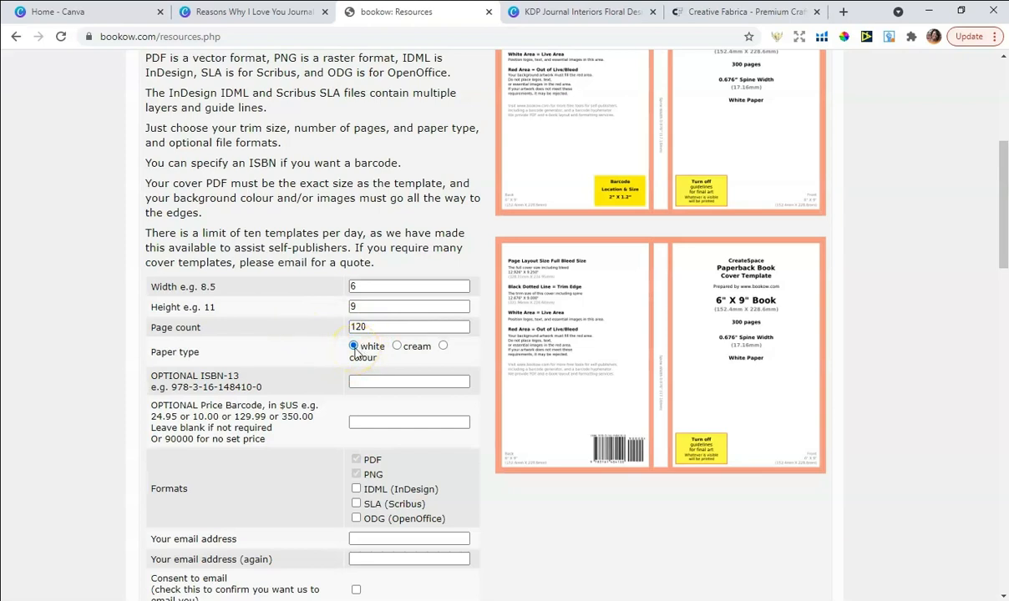
Step: Fill in both e-mail address fields, consent to e-mail and request the cover template without making a donation
scroll(354, 342, "down", 2)
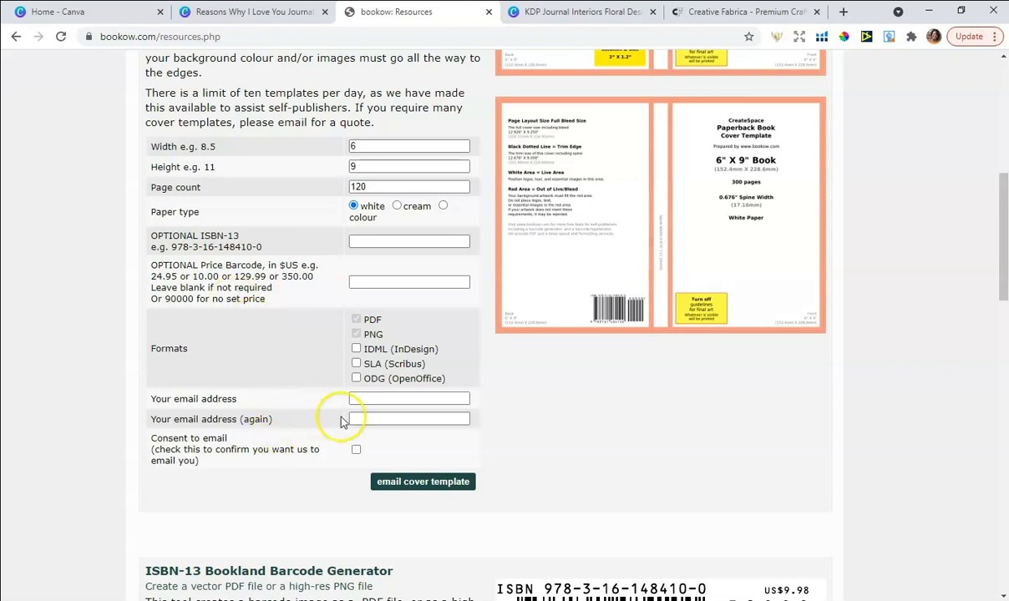
left_click(378, 397)
left_click(404, 425)
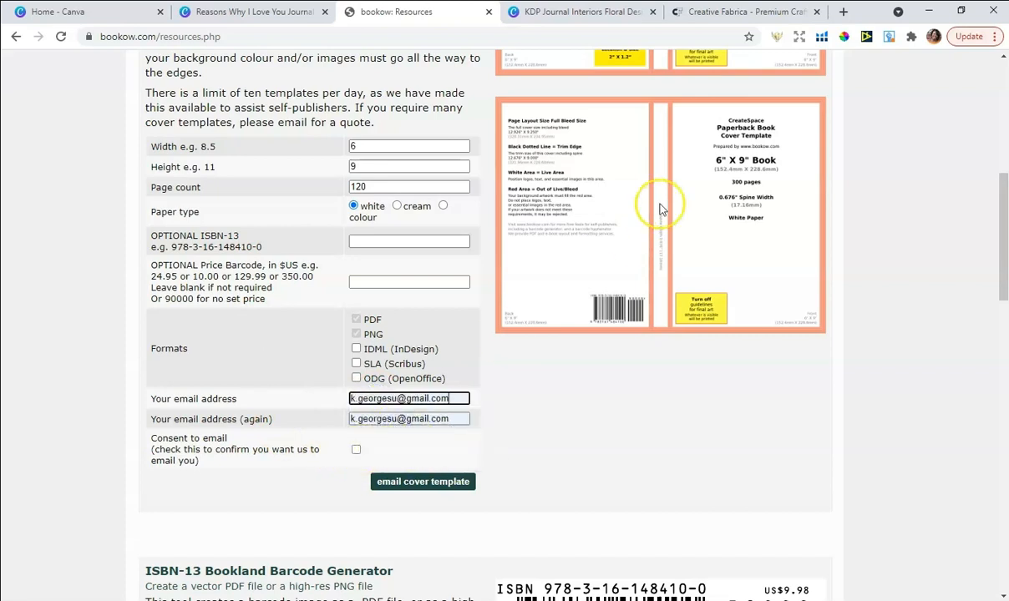
left_click(356, 451)
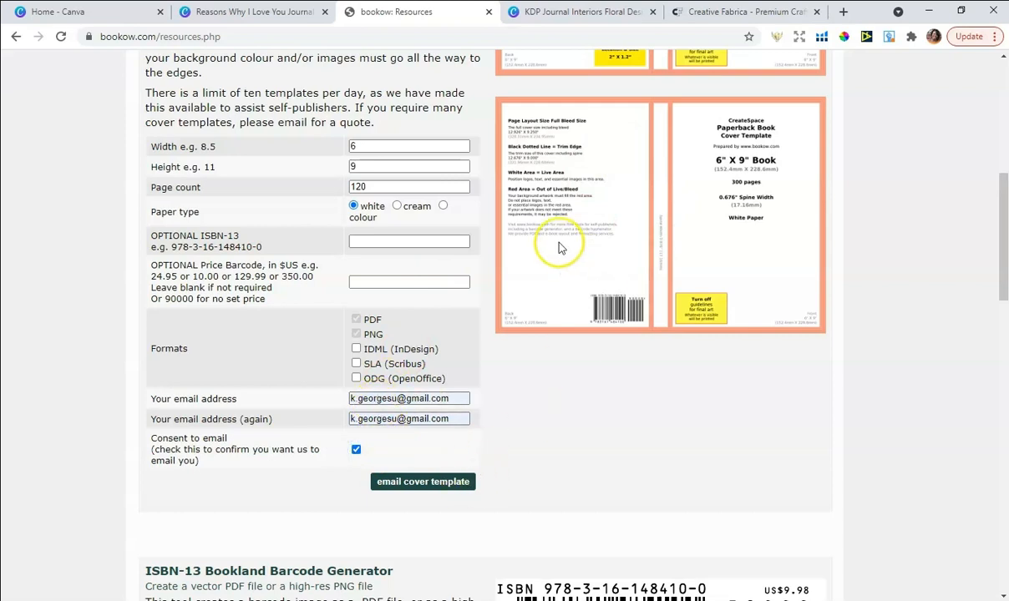
left_click(422, 484)
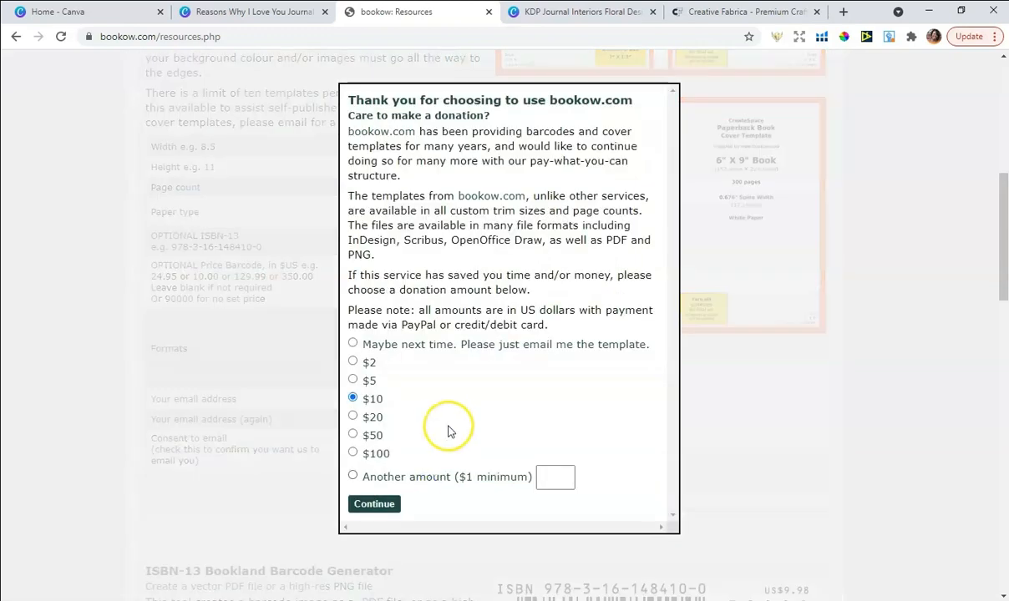
left_click(353, 344)
left_click(380, 505)
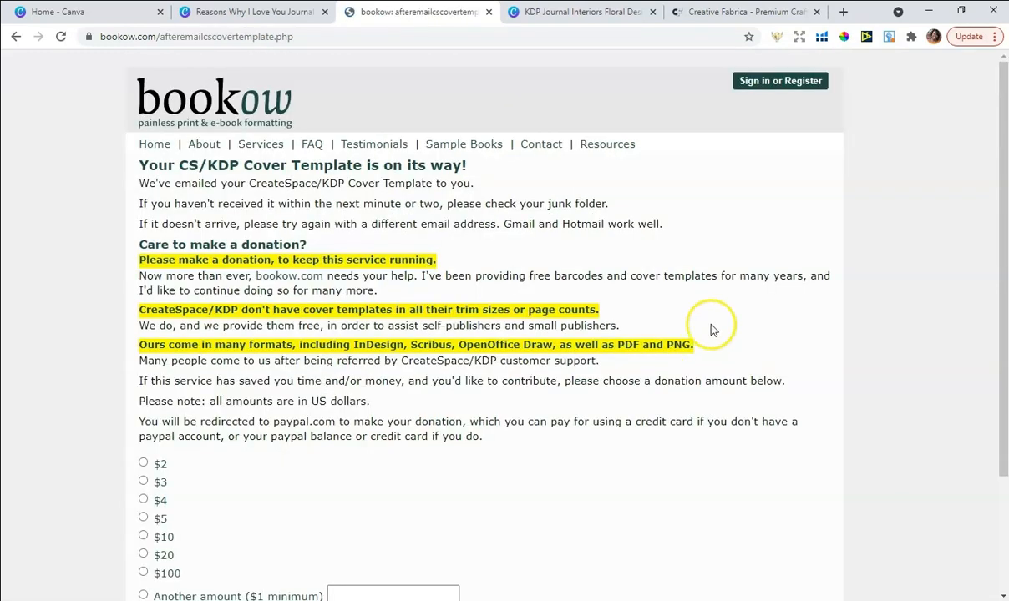
Step: Open Gmail in a new browser tab and open the bookow cover template message
left_click(843, 13)
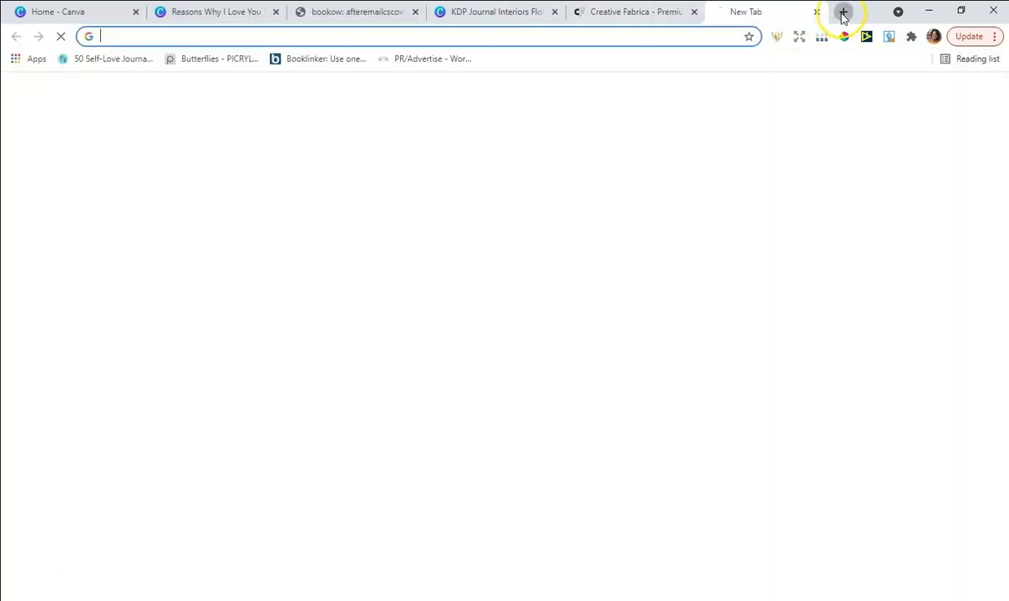
type("gm")
key("Return")
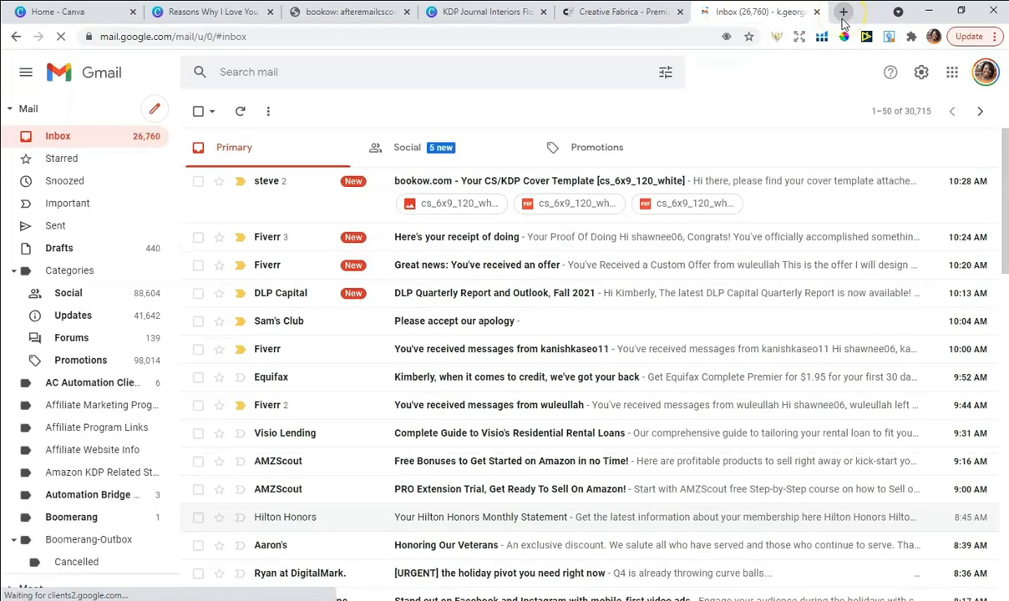
left_click(460, 186)
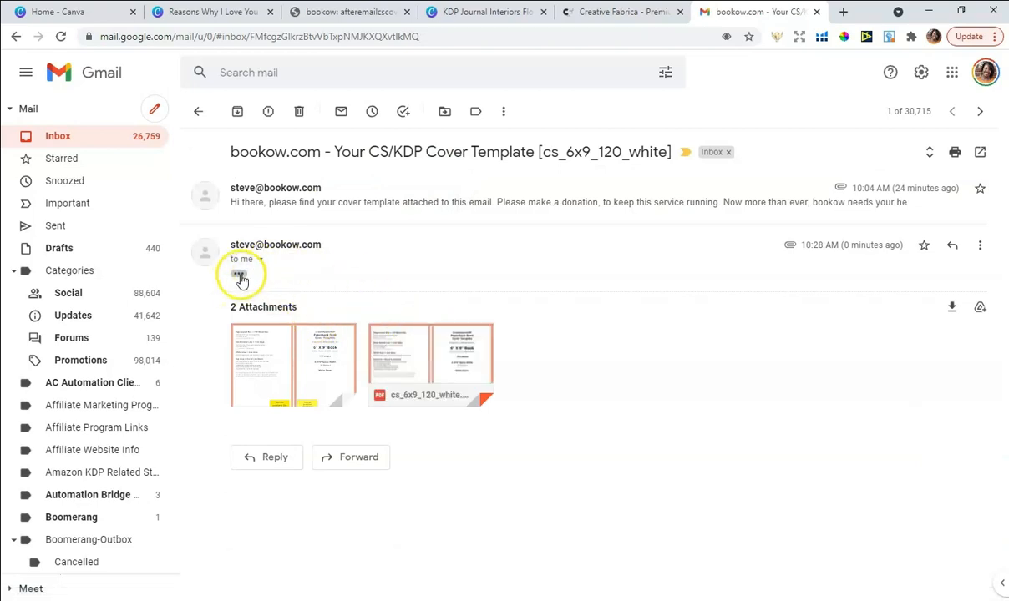
Step: Expand the message's trimmed content and download the attached cs_6x9_120_white.png cover template
left_click(240, 276)
scroll(309, 322, "down", 3)
mouse_move(302, 443)
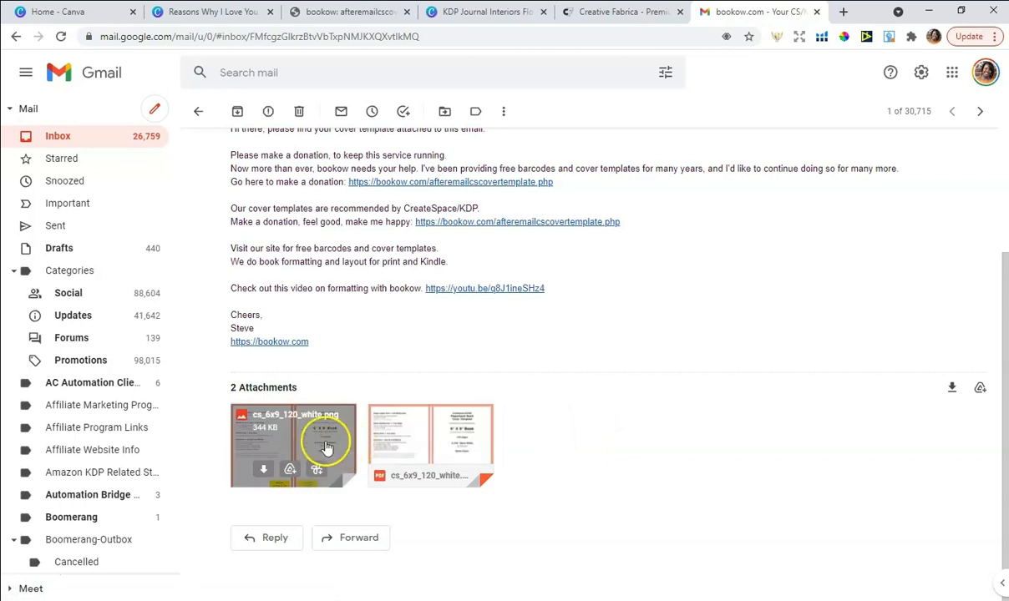
left_click(263, 471)
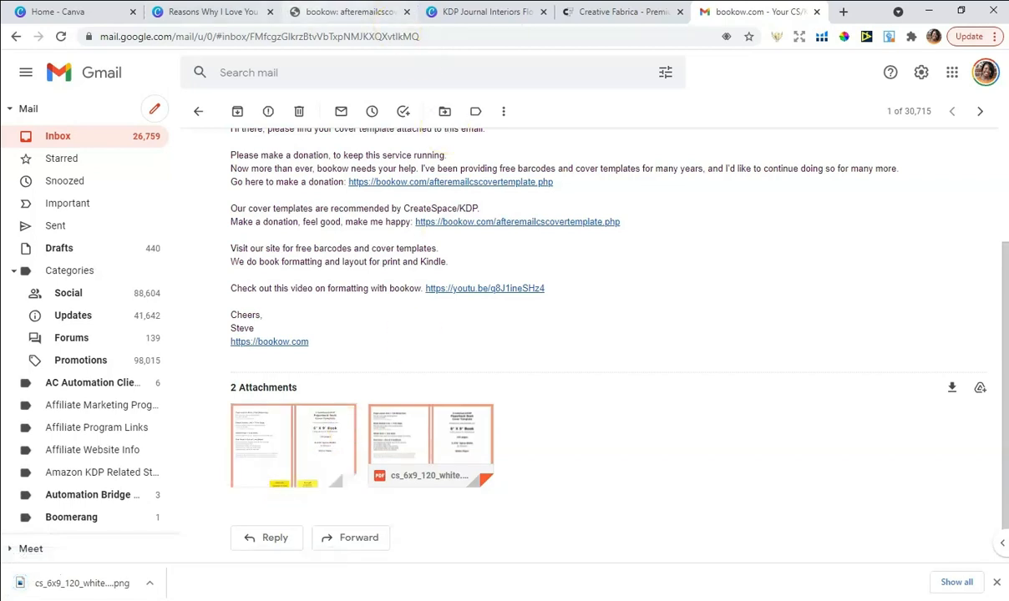
Step: Return to the Canva journal cover design and upload the file cs_6x9_120_white (1) from Downloads
left_click(230, 13)
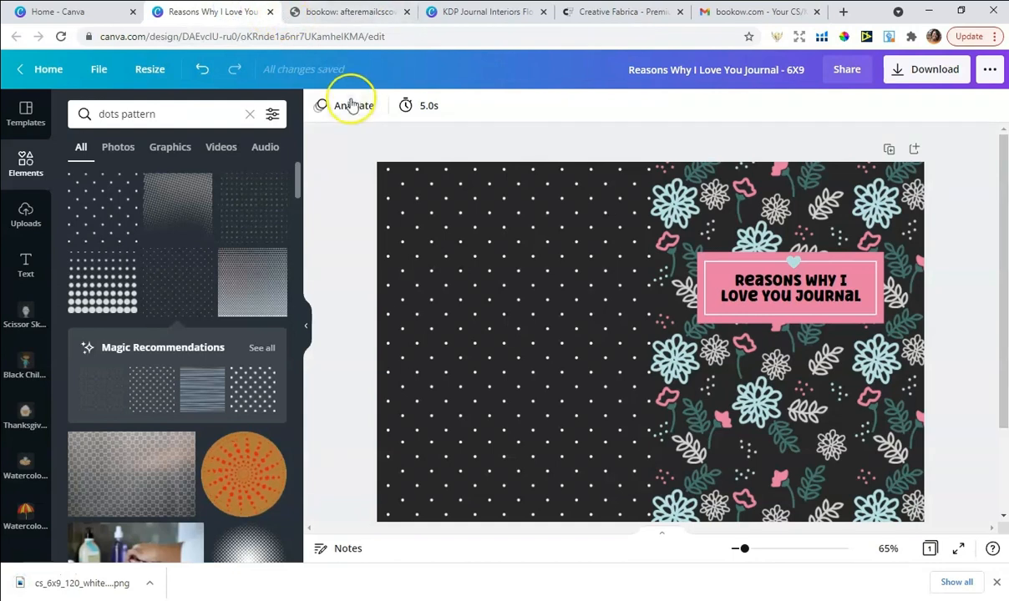
left_click(27, 217)
left_click(171, 152)
left_click(290, 314)
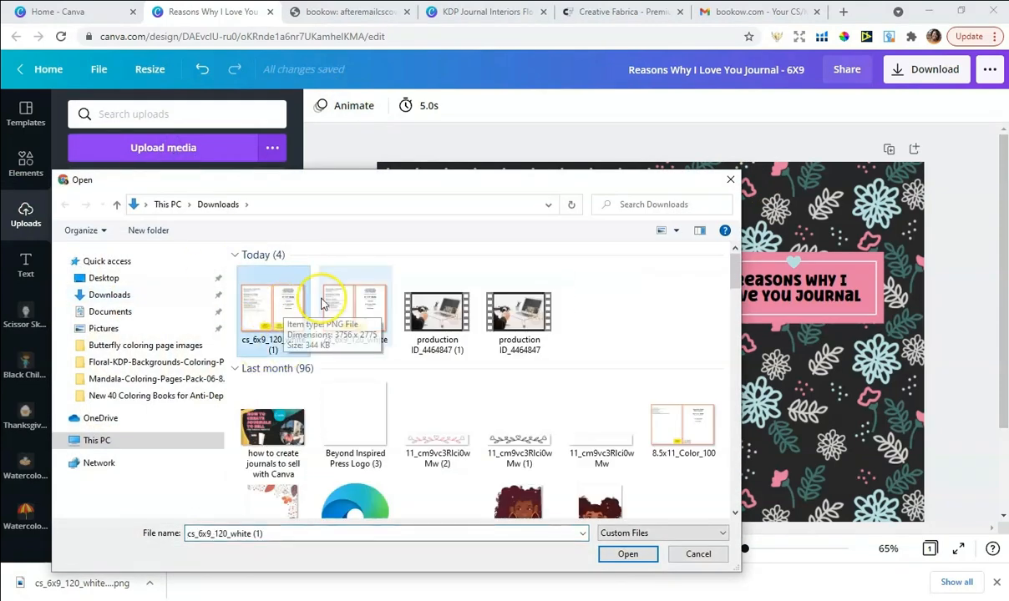
left_click(628, 557)
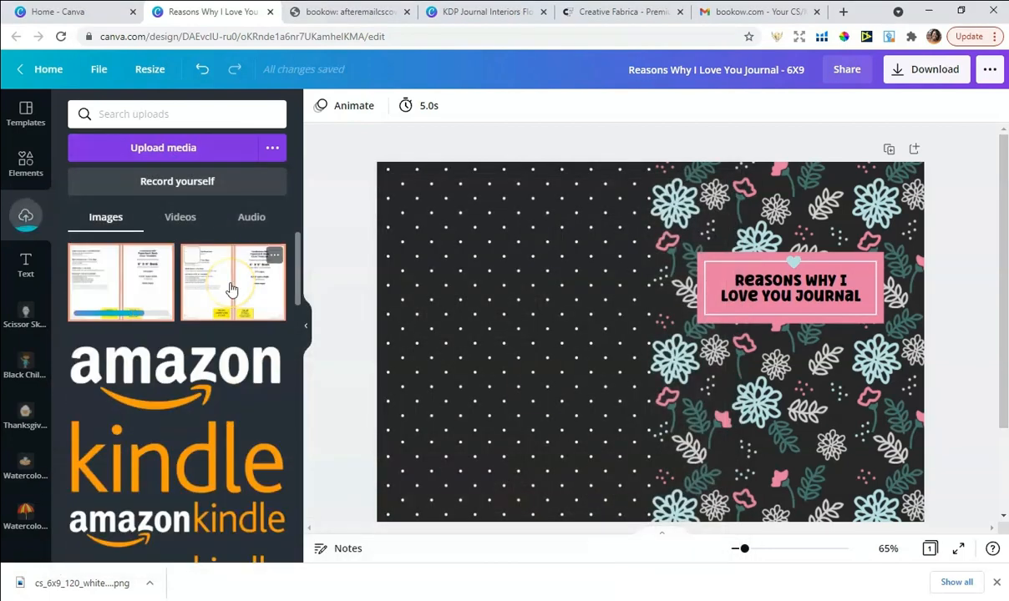
Step: Place the uploaded KDP cover template on the design and enlarge it to cover the whole page
left_click_drag(1003, 250, 1002, 274)
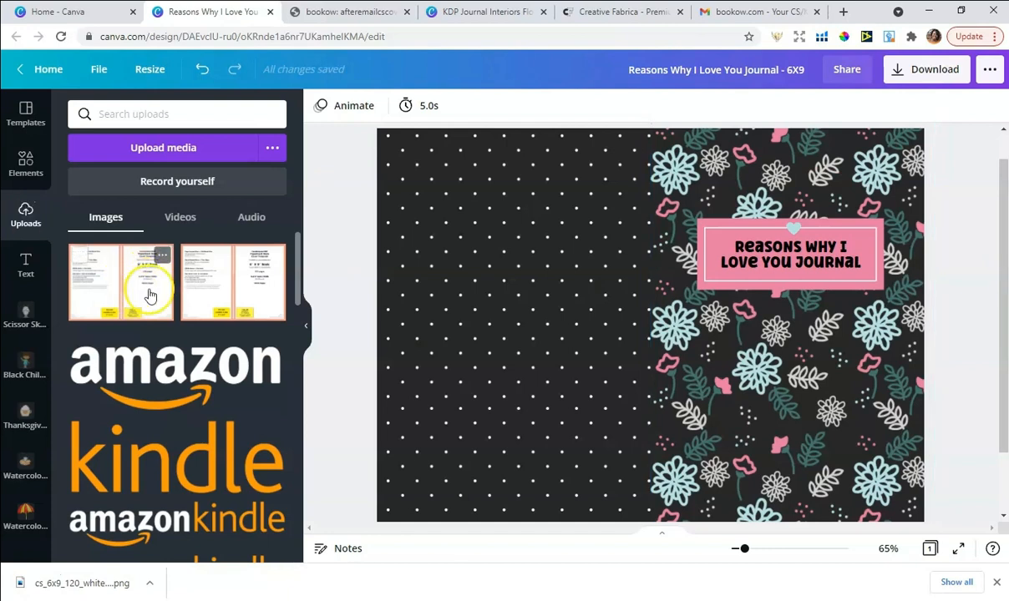
left_click(148, 294)
left_click_drag(854, 179, 927, 130)
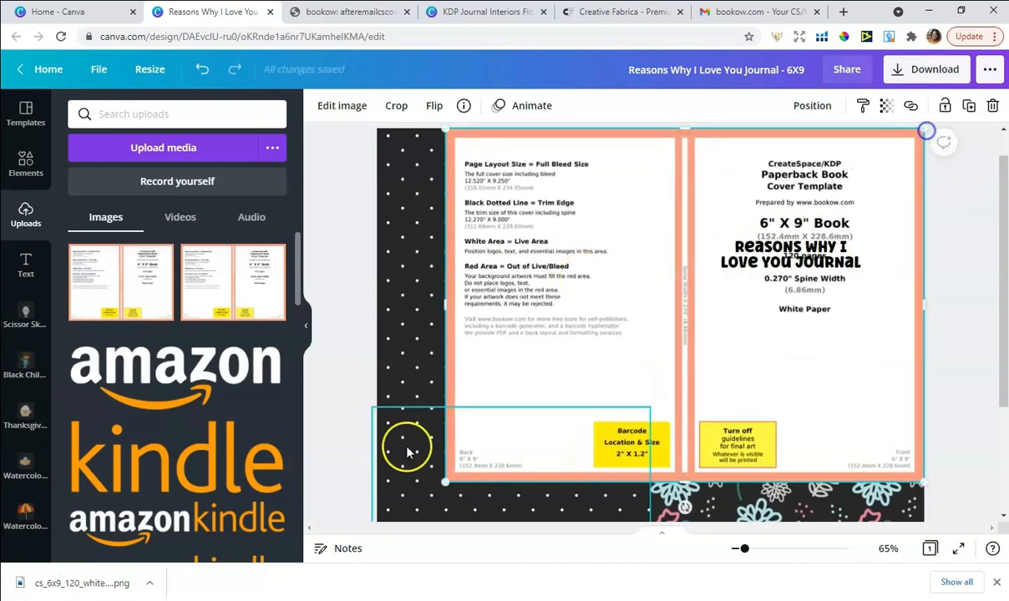
scroll(407, 450, "down", 2)
left_click_drag(443, 412, 370, 449)
scroll(977, 367, "up", 2)
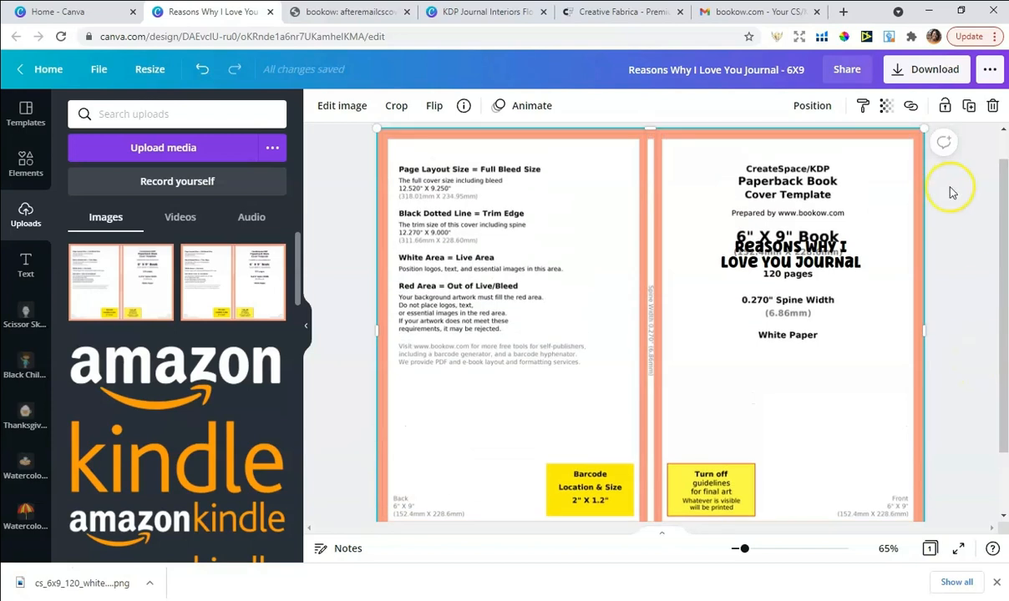
Step: Set the cover template's transparency to 23 and check the artwork against its guides
left_click(887, 108)
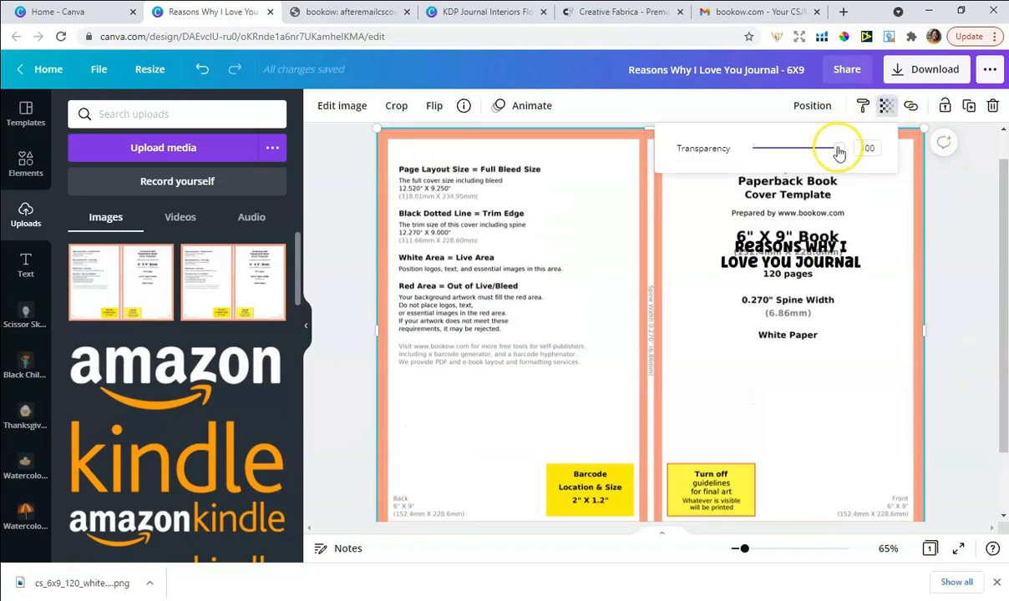
left_click_drag(836, 149, 770, 154)
scroll(943, 214, "up", 1)
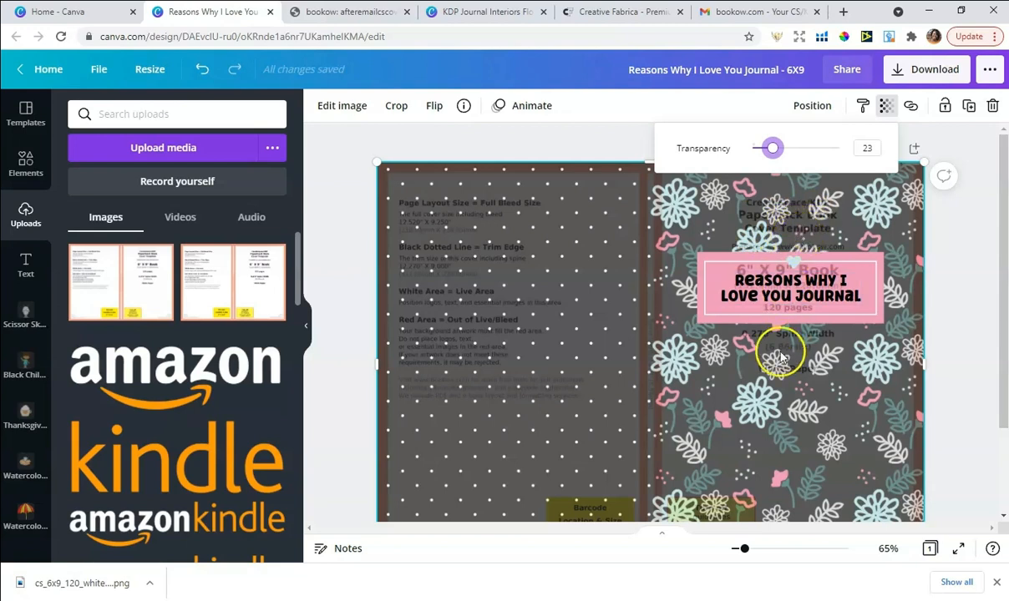
scroll(822, 352, "down", 2)
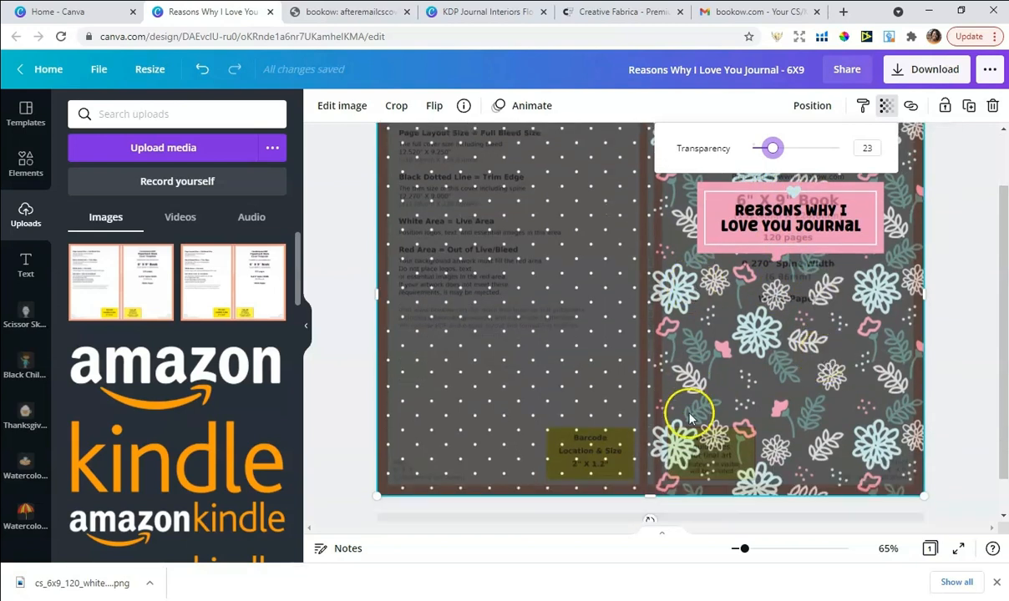
scroll(919, 334, "up", 2)
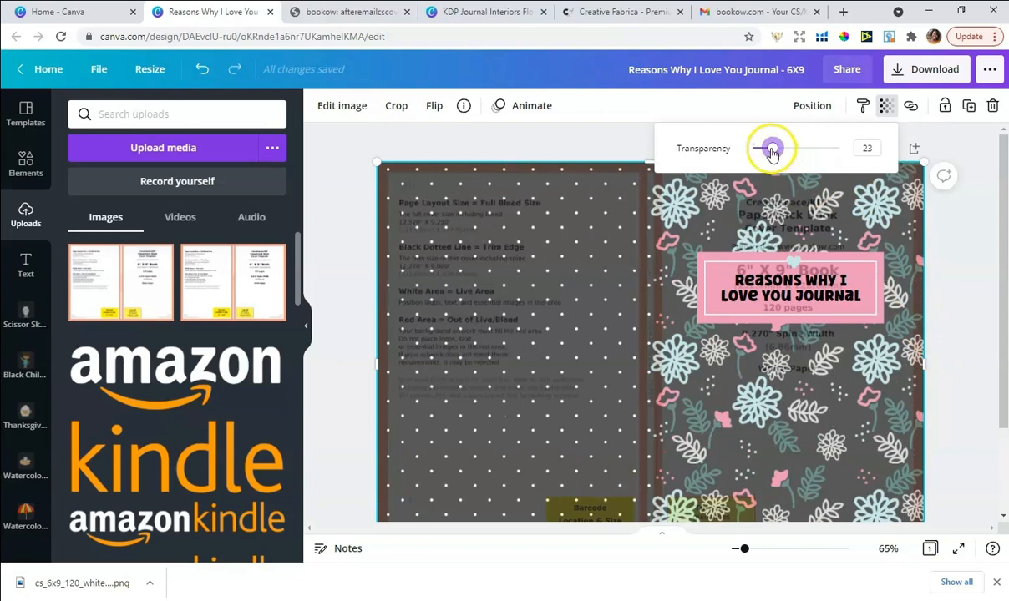
Step: Set the cover template overlay's transparency to 31, delete the overlay from the design and dismiss the browser's finished-download notice
left_click_drag(771, 150, 778, 148)
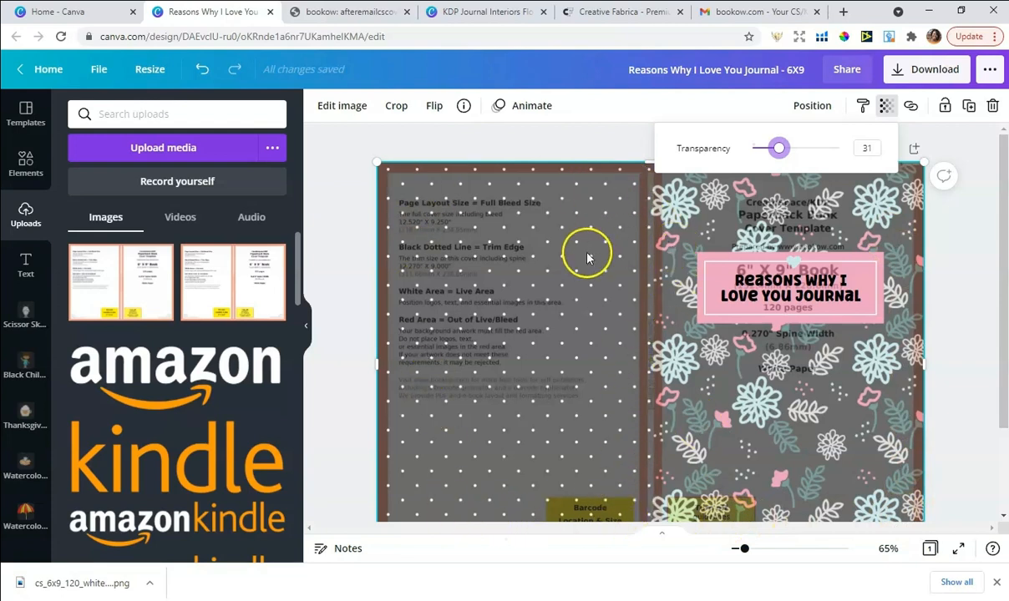
left_click(984, 218)
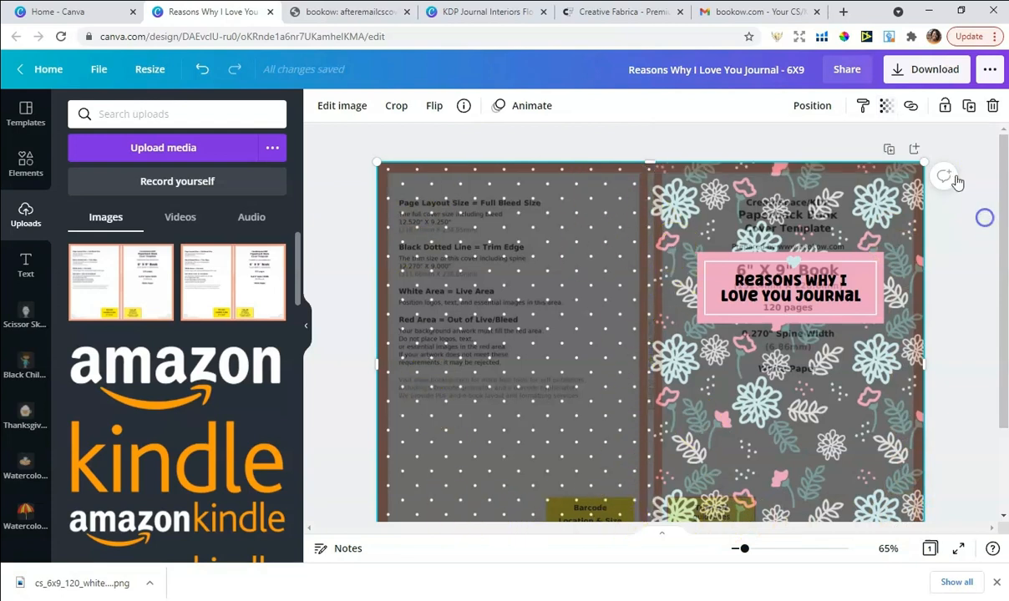
left_click(992, 107)
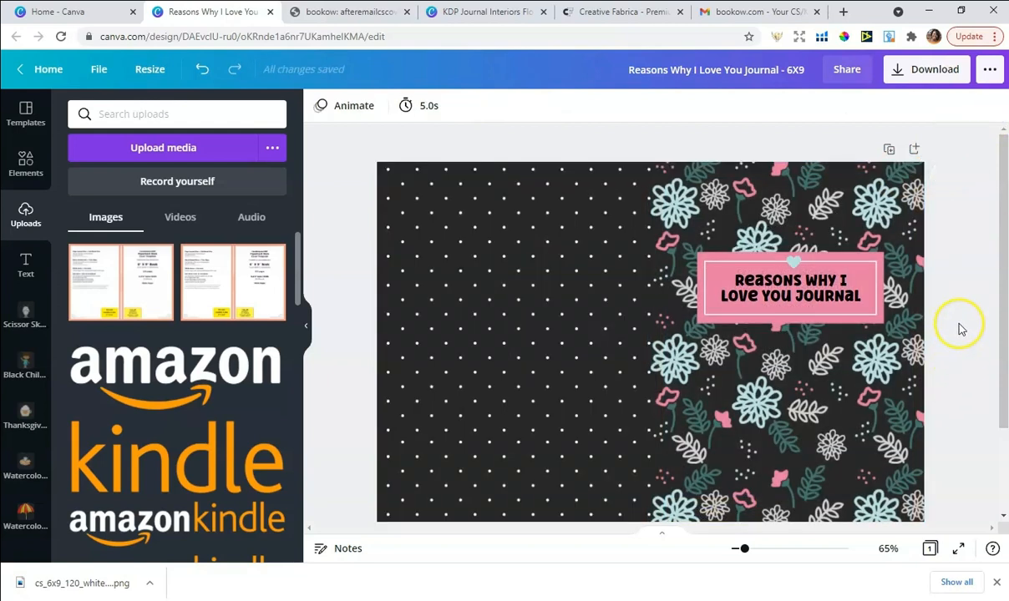
left_click(994, 582)
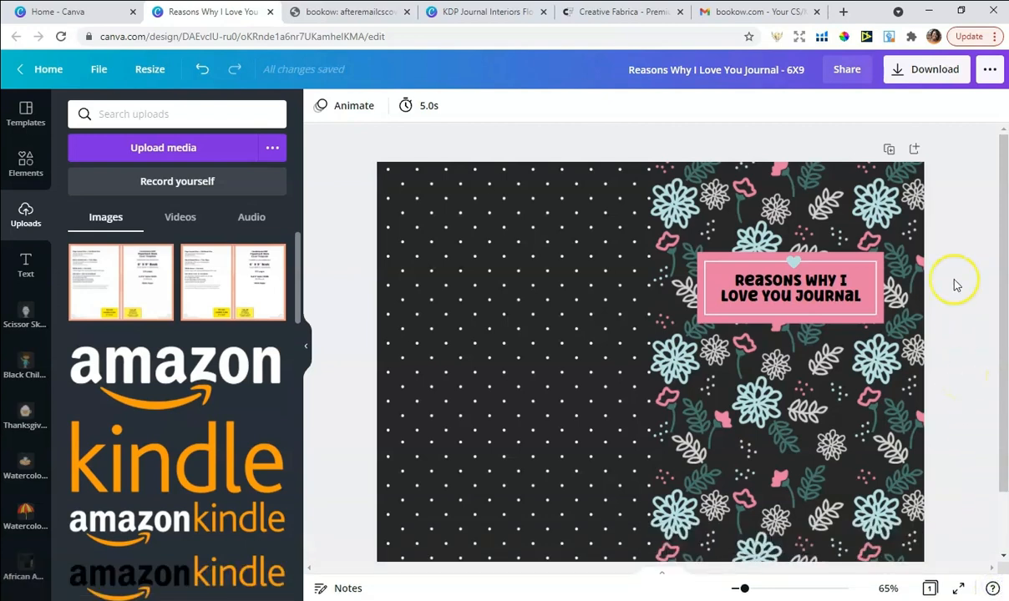
Step: Examine the file types offered for downloading the cover, including PDF Print, and dismiss the download options without exporting
left_click(920, 80)
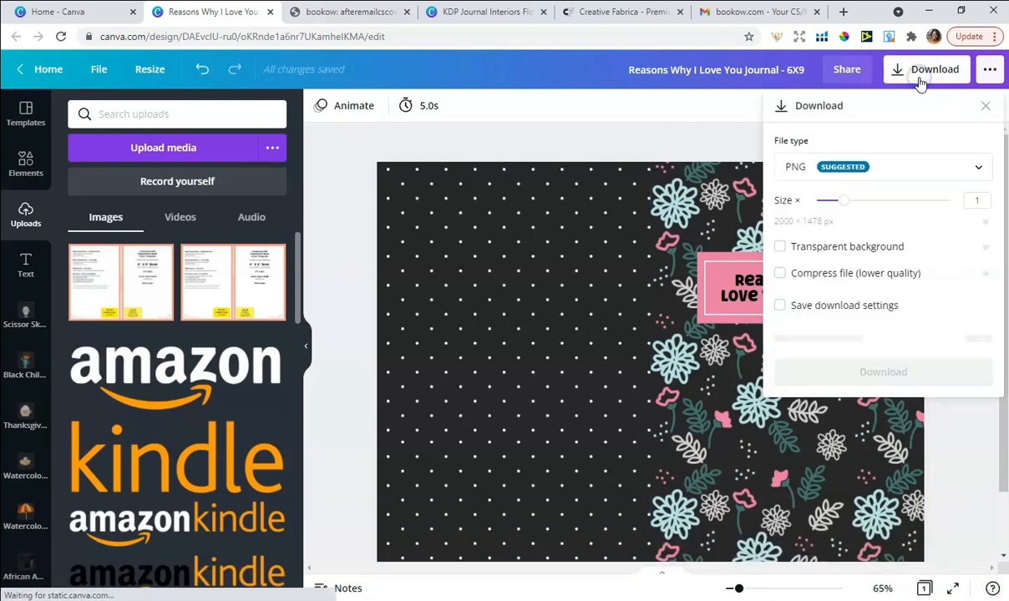
left_click(824, 164)
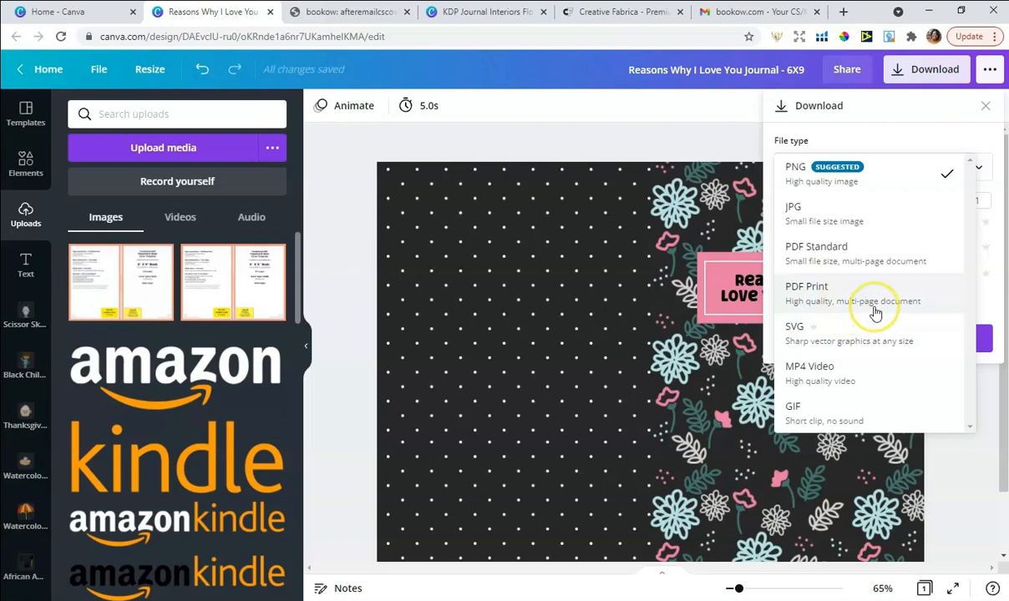
left_click(719, 139)
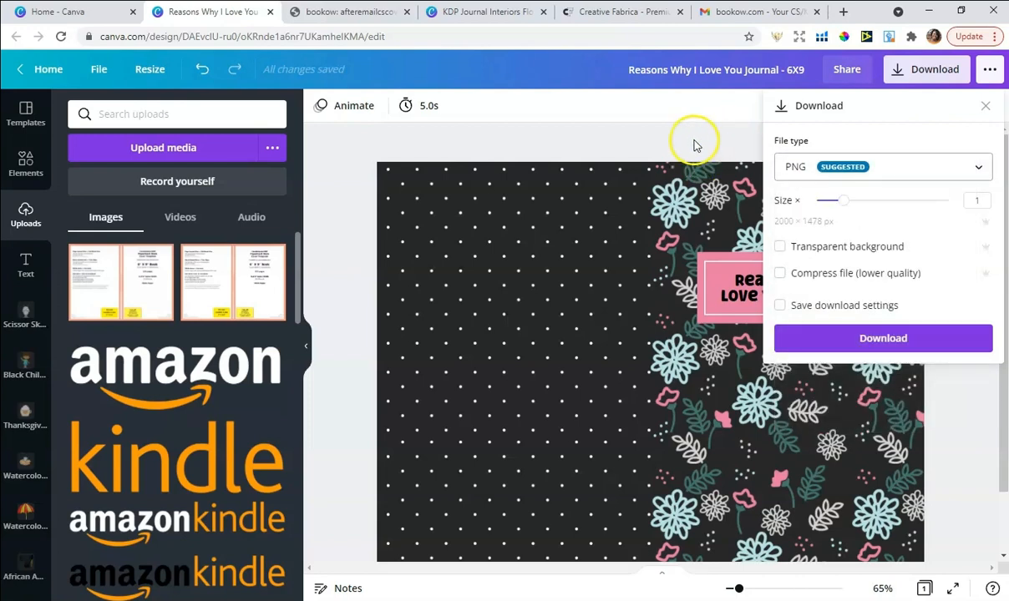
left_click(693, 146)
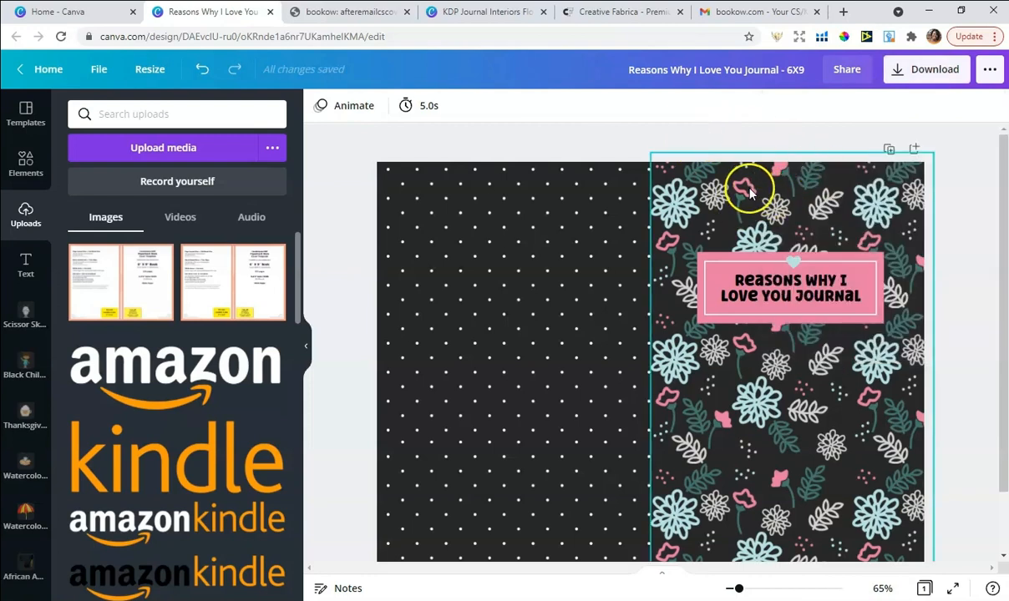